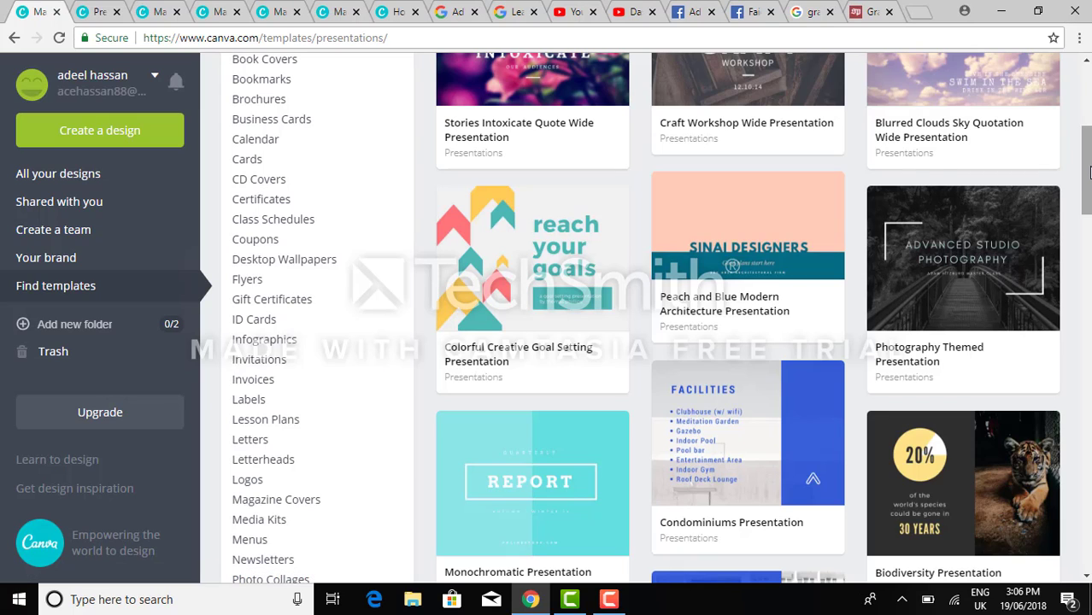
Open the Creative, Marketing and Technology presentation template categories, each in its own new browser tab.
drag(1088, 174, 1087, 262)
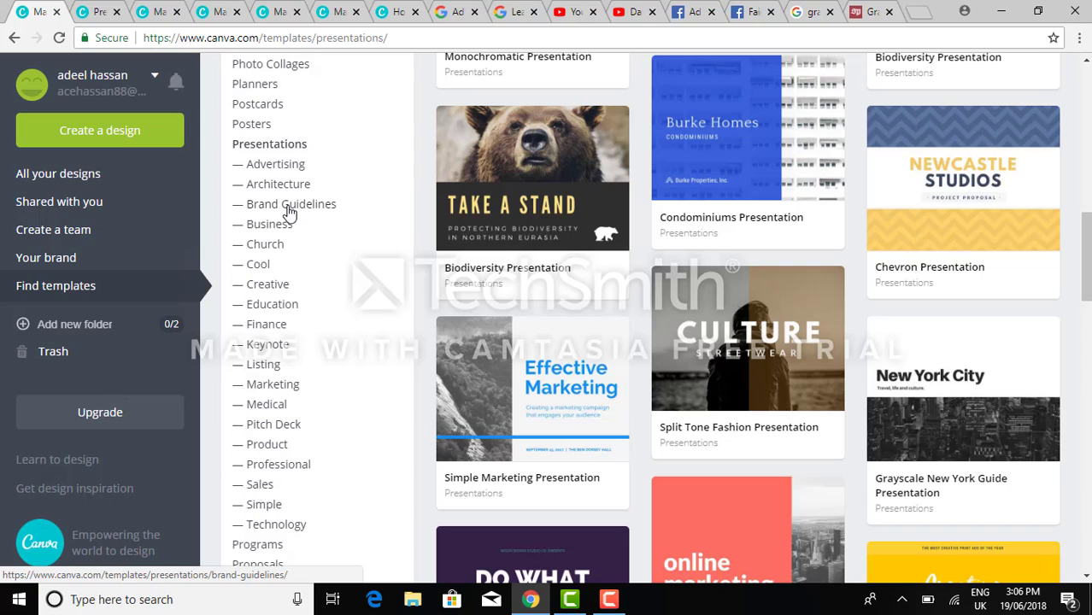
right_click(284, 291)
click(307, 297)
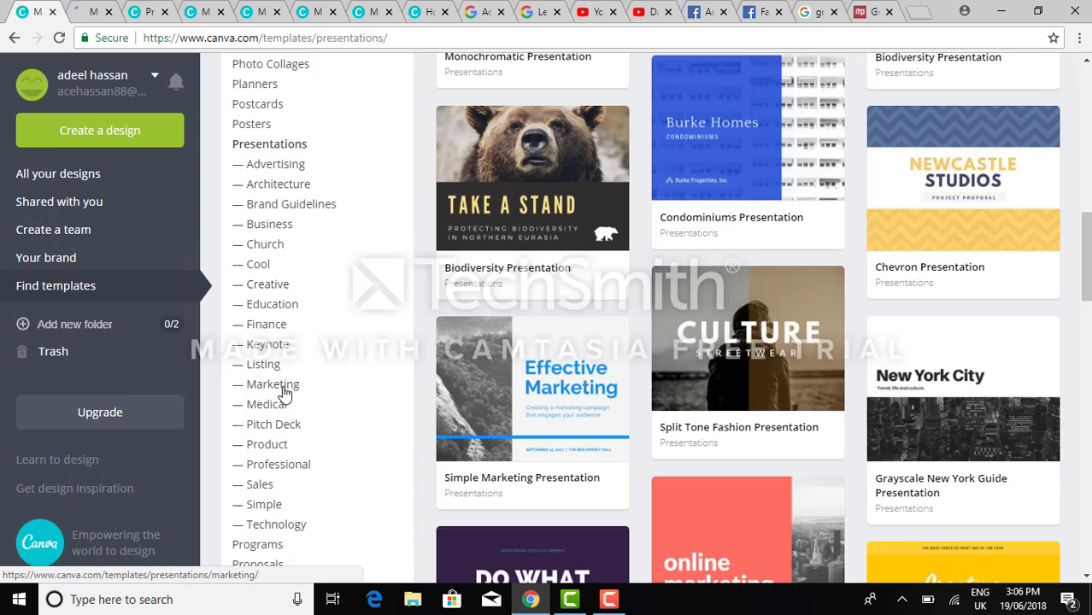
right_click(284, 386)
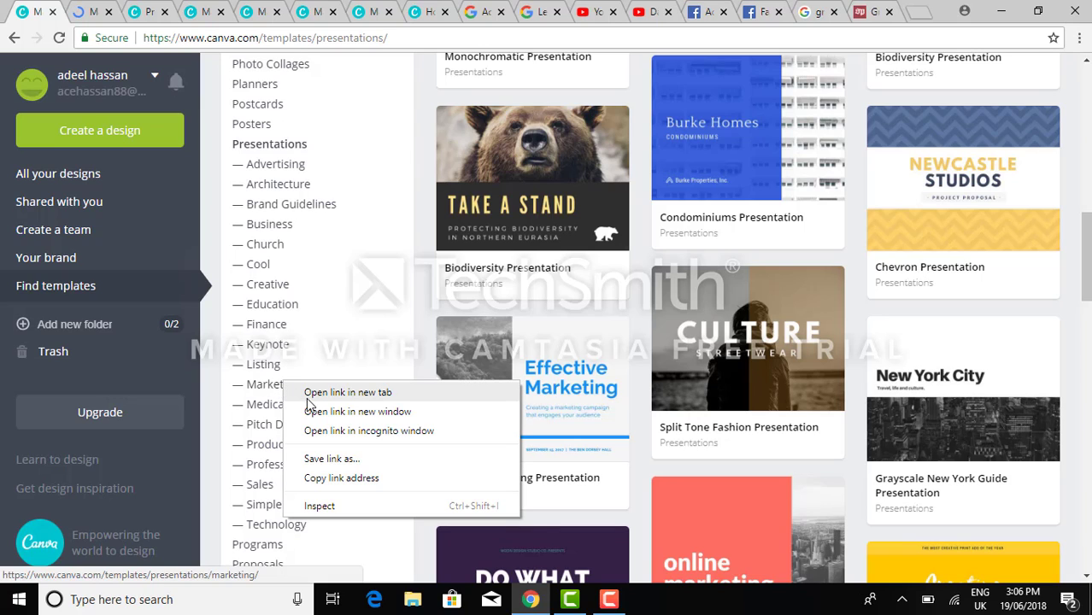
click(309, 395)
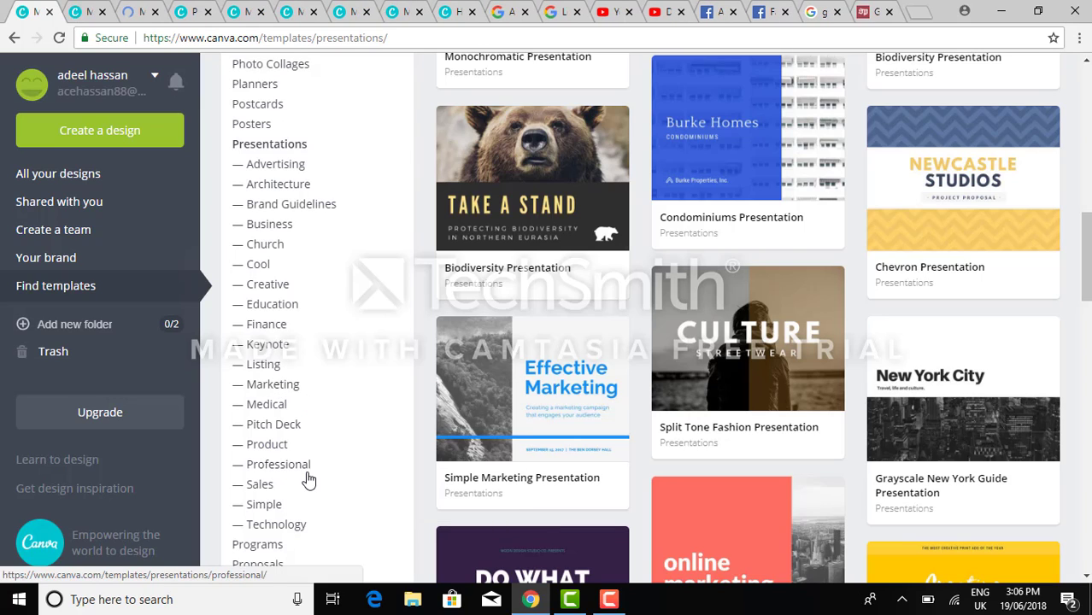
right_click(287, 523)
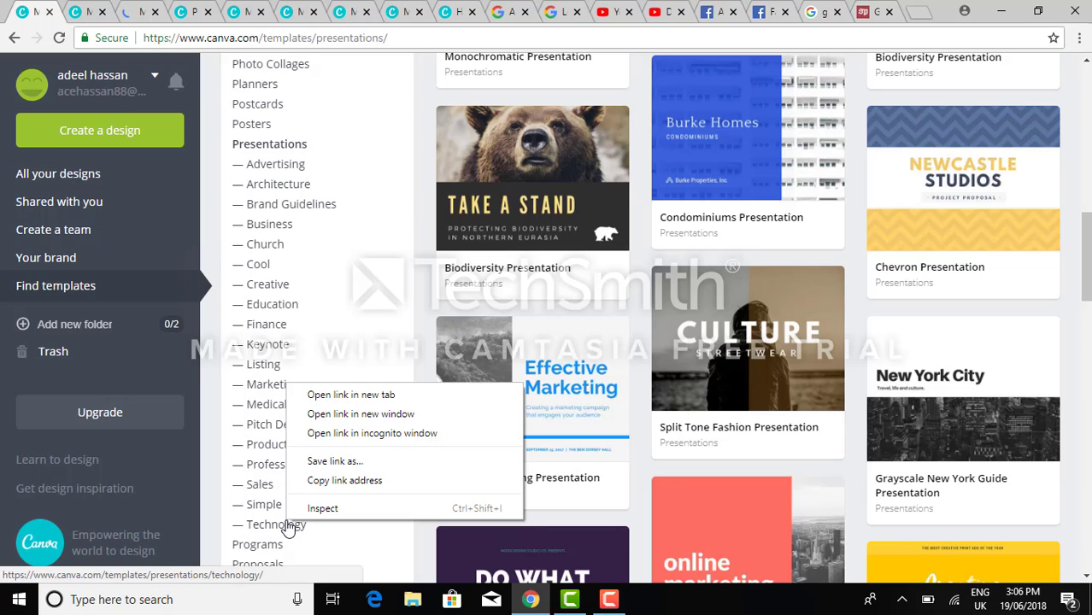
click(320, 397)
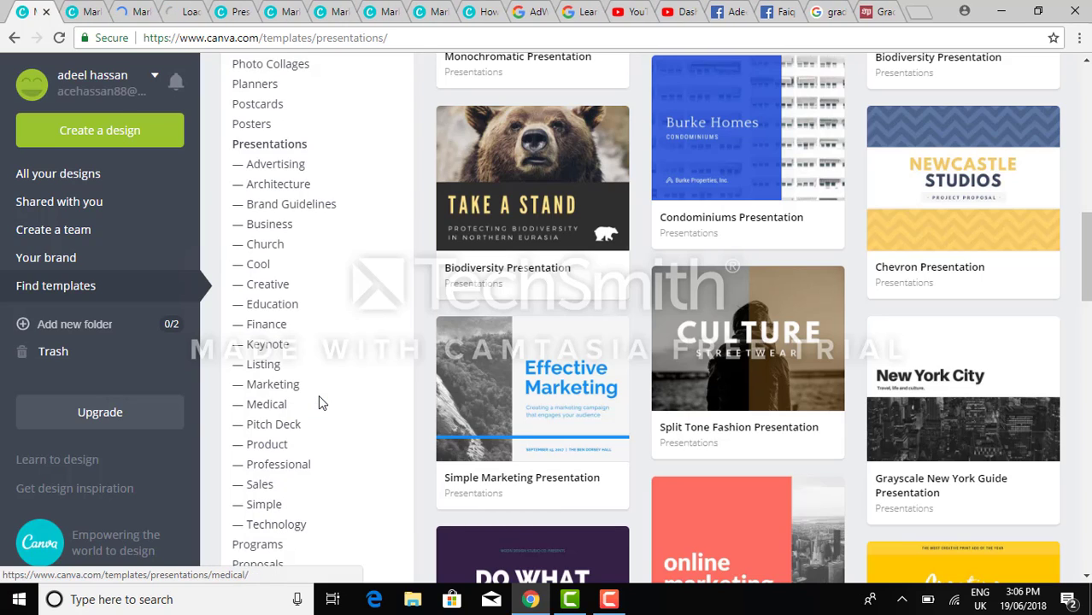
Look through the Creative presentation templates on offer.
click(75, 9)
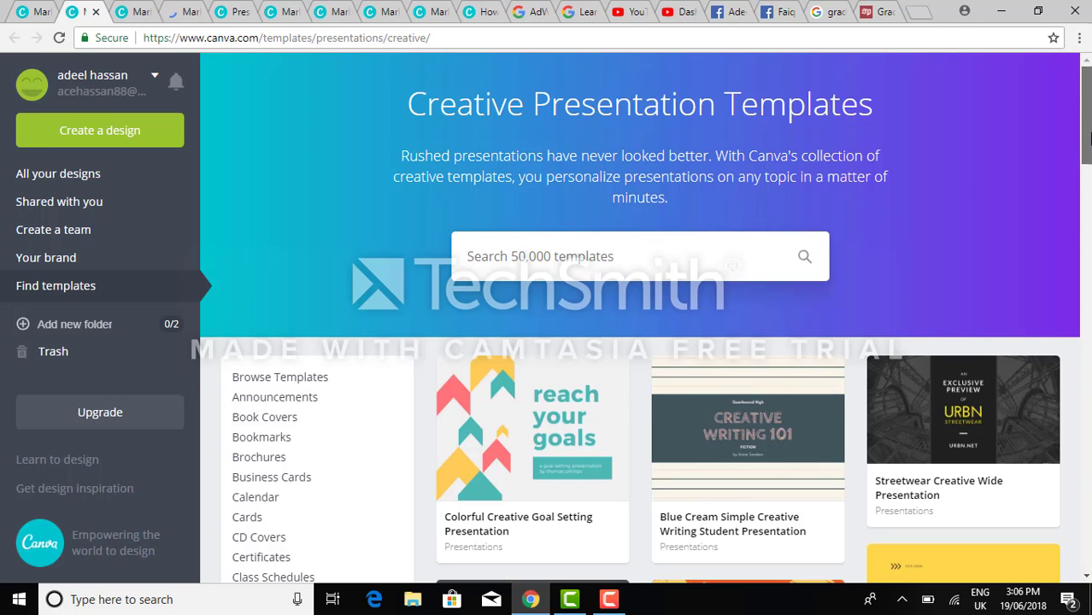
drag(1088, 137, 1088, 175)
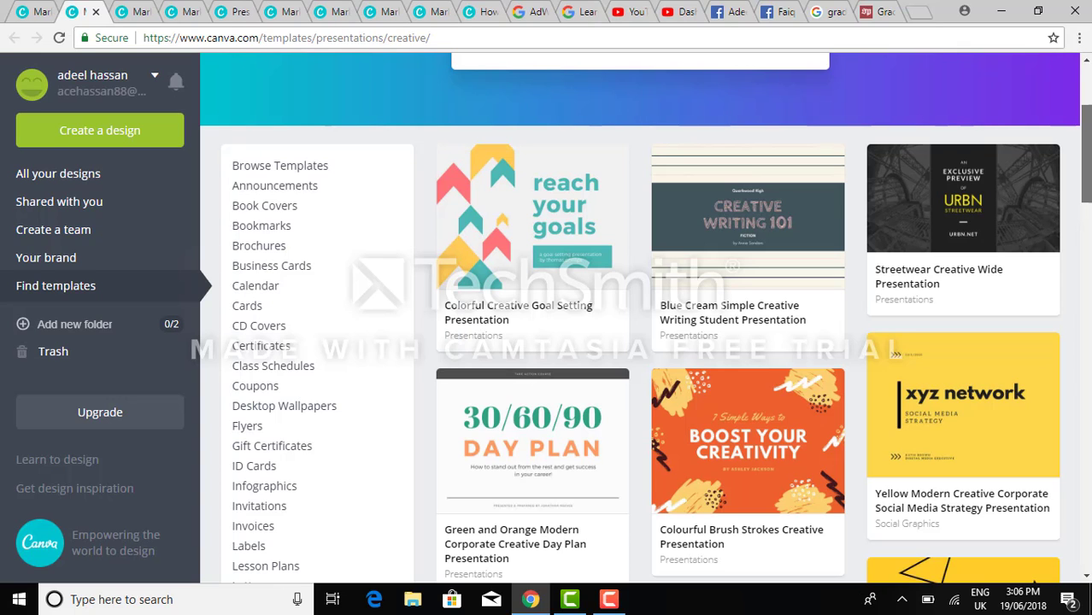
scroll(644, 319, down, 2)
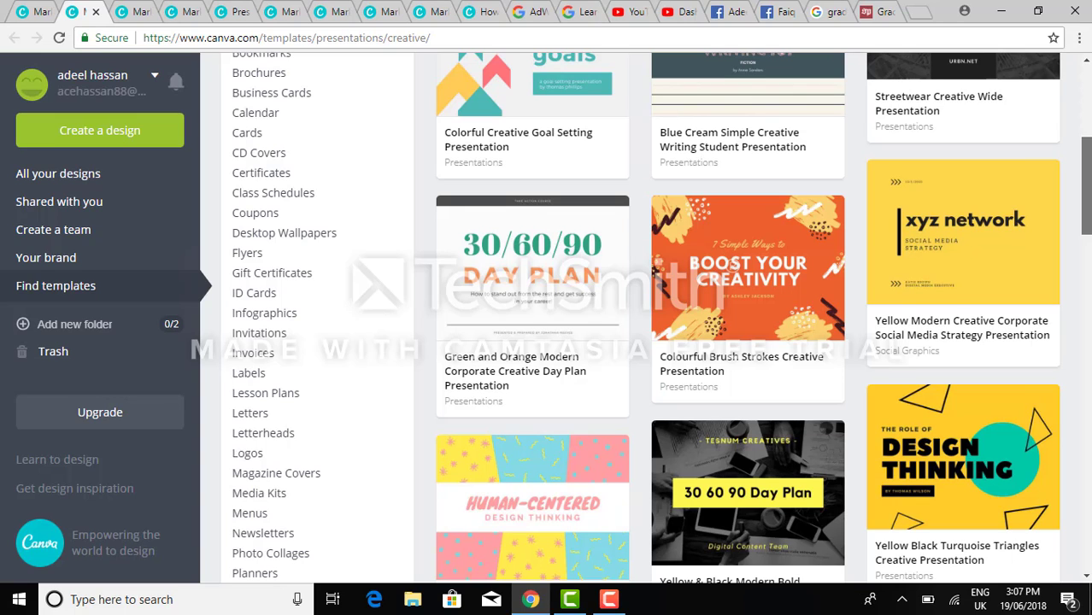
scroll(640, 316, down, 2)
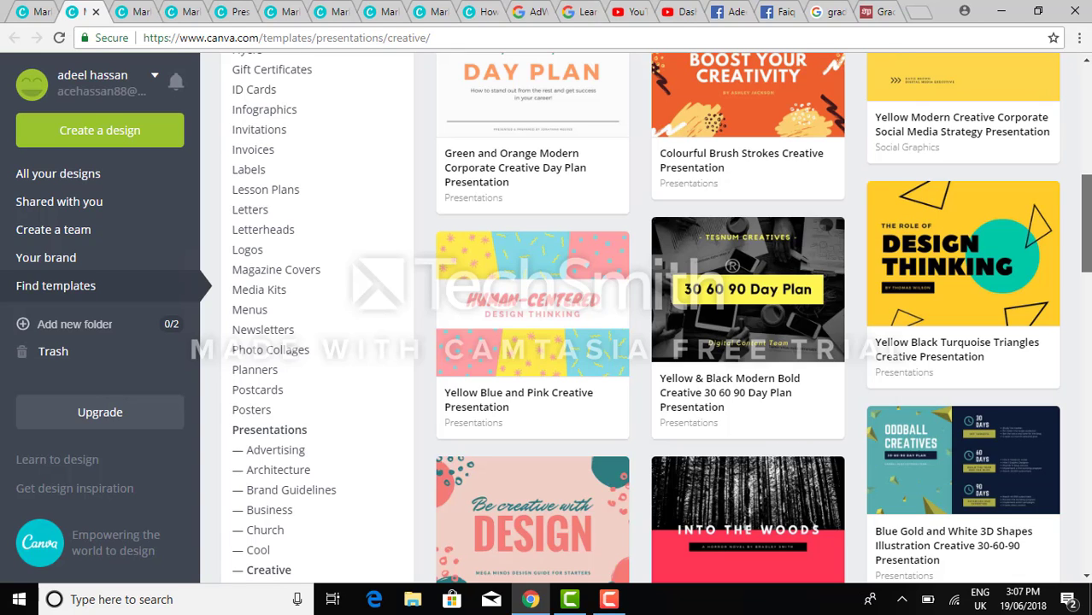
scroll(641, 316, down, 2)
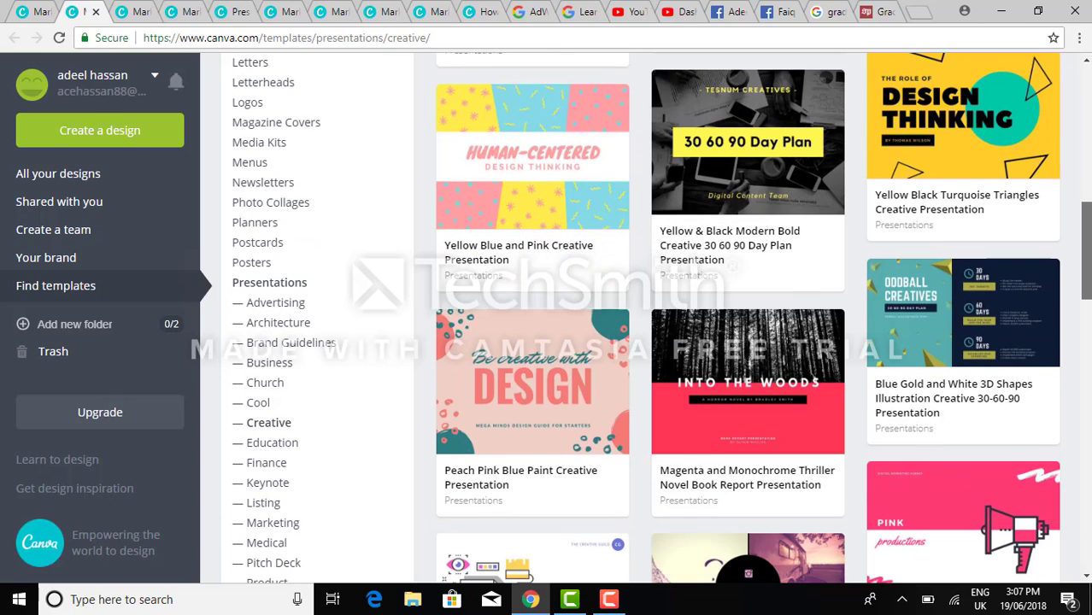
scroll(641, 316, down, 1)
scroll(640, 316, up, 5)
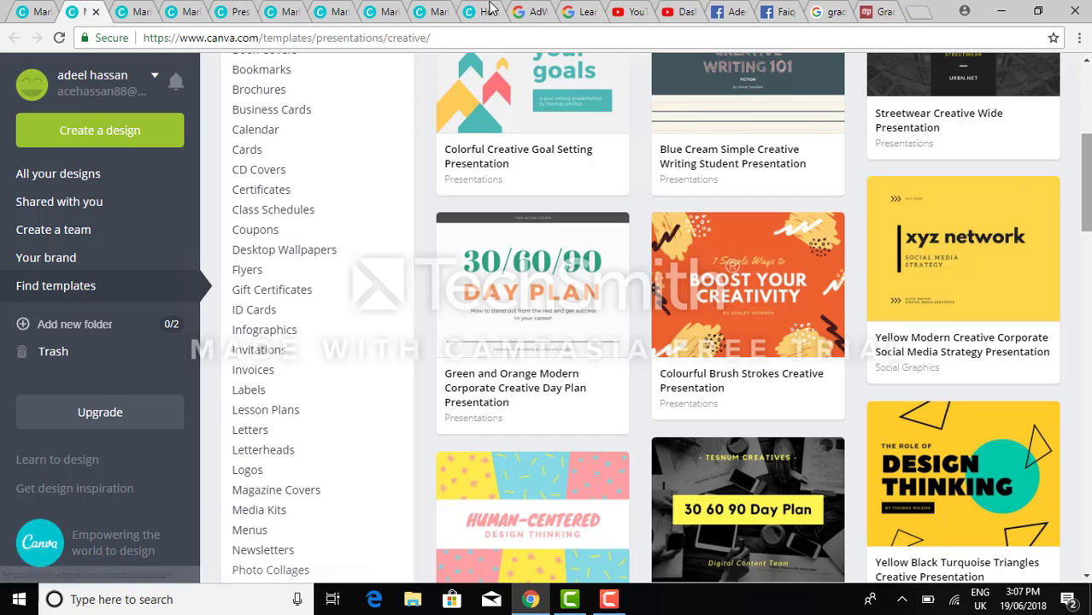
Open the Yellow White Red Marketing Plan template from the Marketing category and the Colorful Creative Goal Setting template from the Creative category.
click(129, 9)
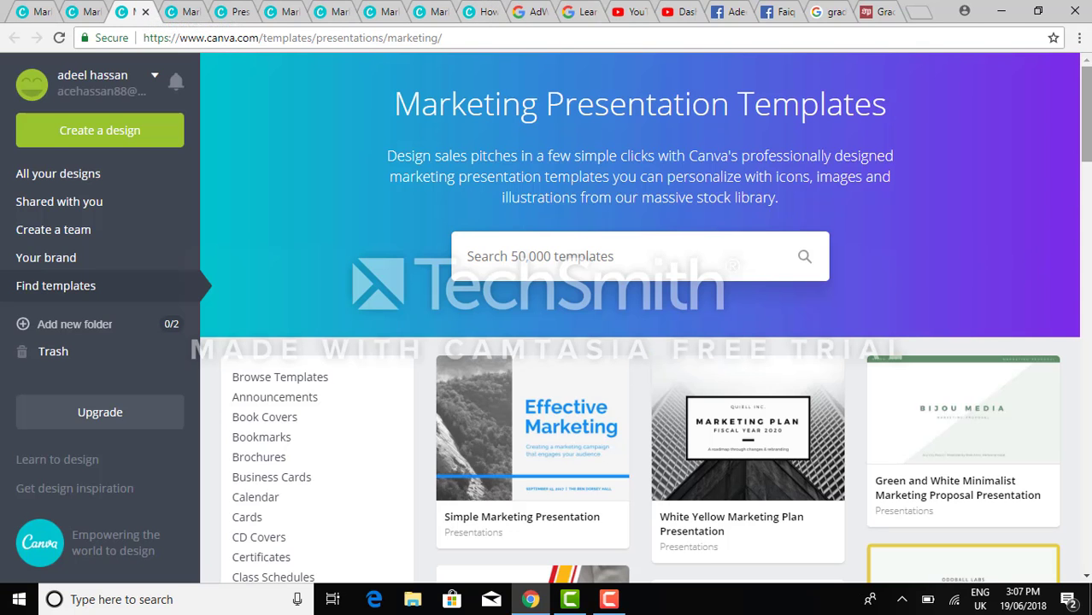
drag(1085, 111, 1084, 152)
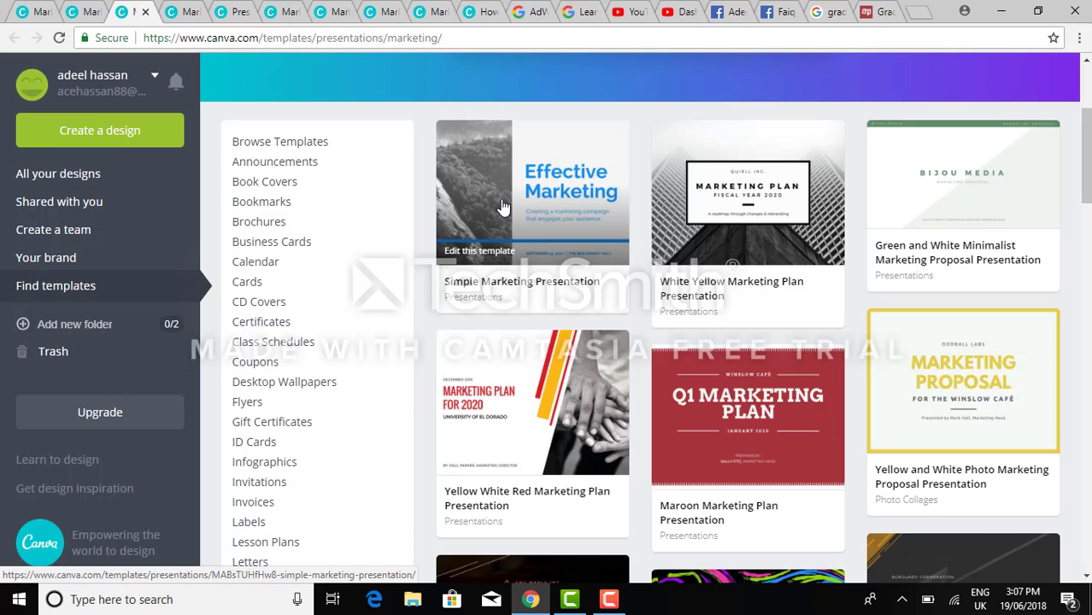
click(506, 386)
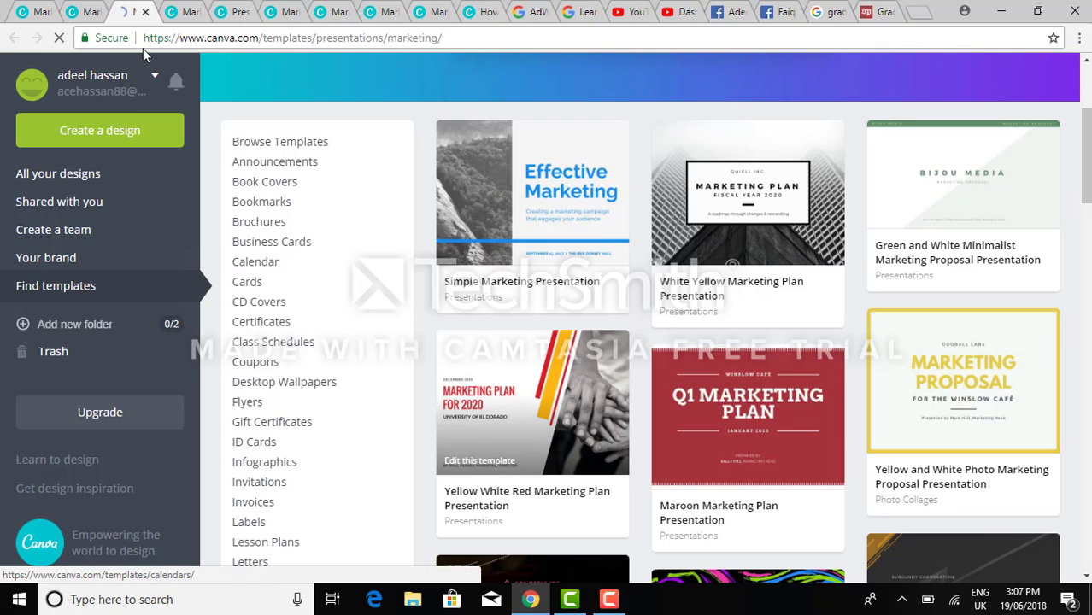
click(75, 10)
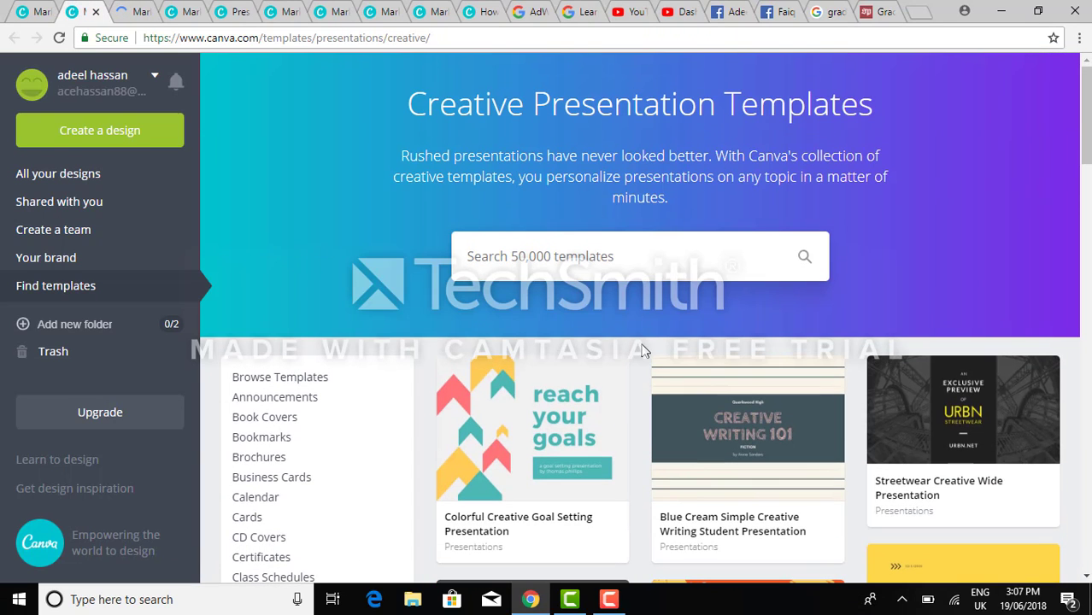
click(476, 423)
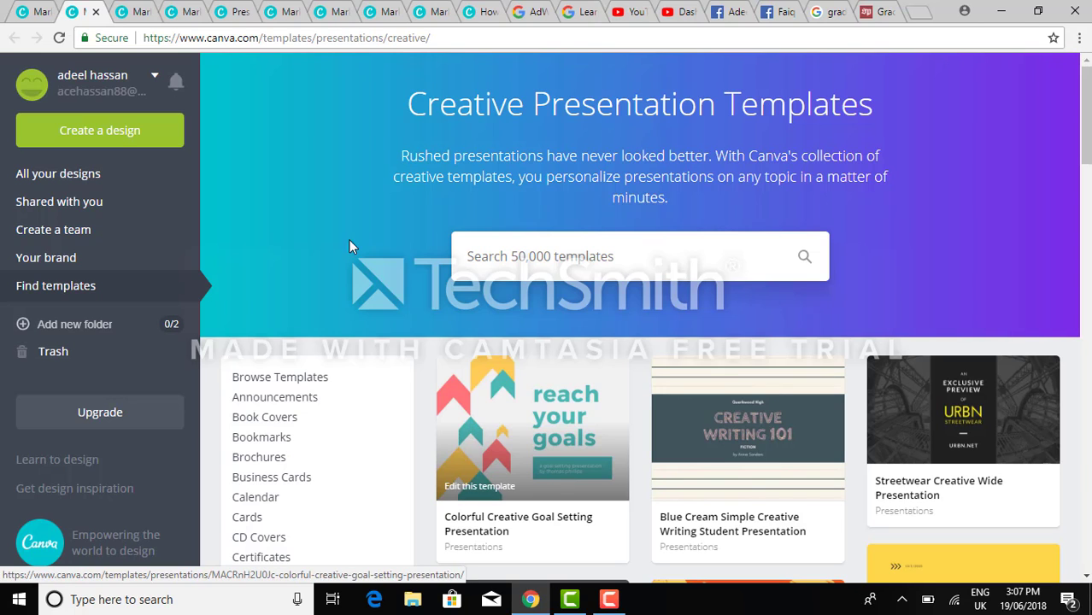
Look through the Technology presentation templates on offer.
click(178, 9)
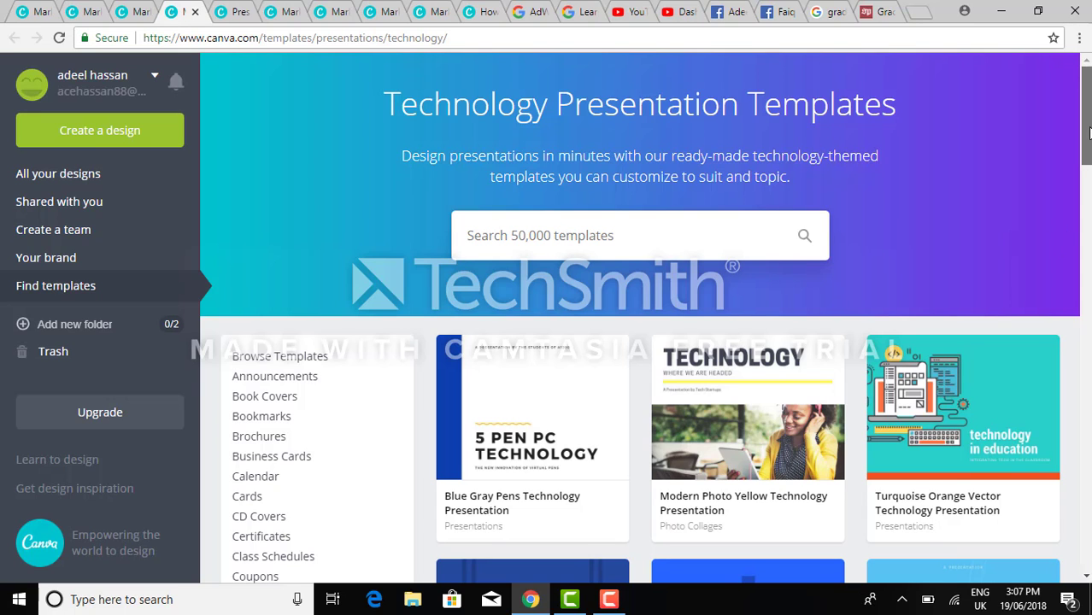
scroll(1087, 130, down, 3)
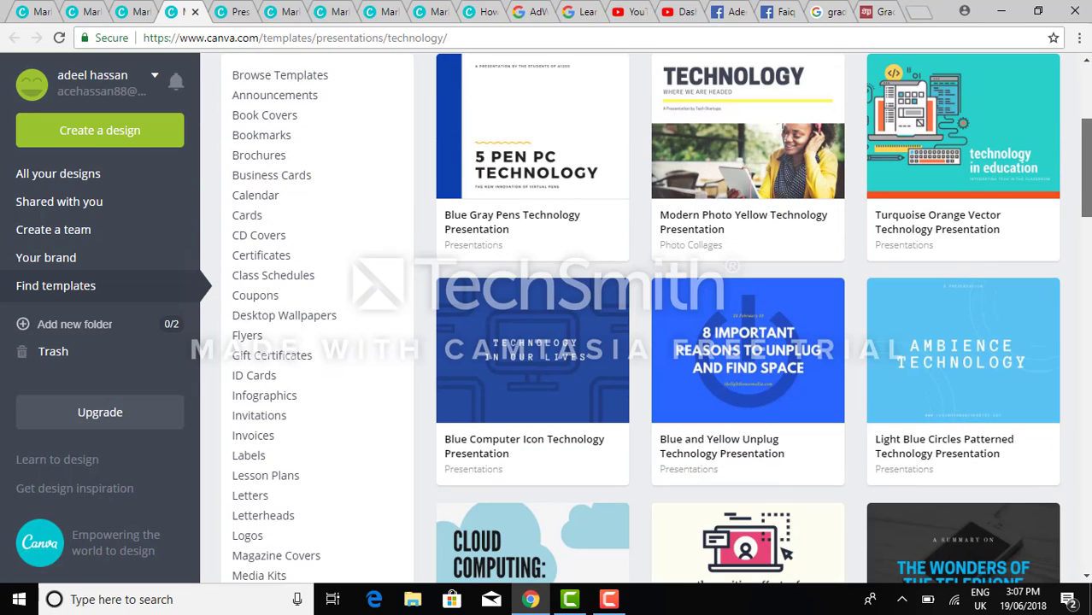
scroll(1087, 131, up, 1)
scroll(1087, 131, down, 1)
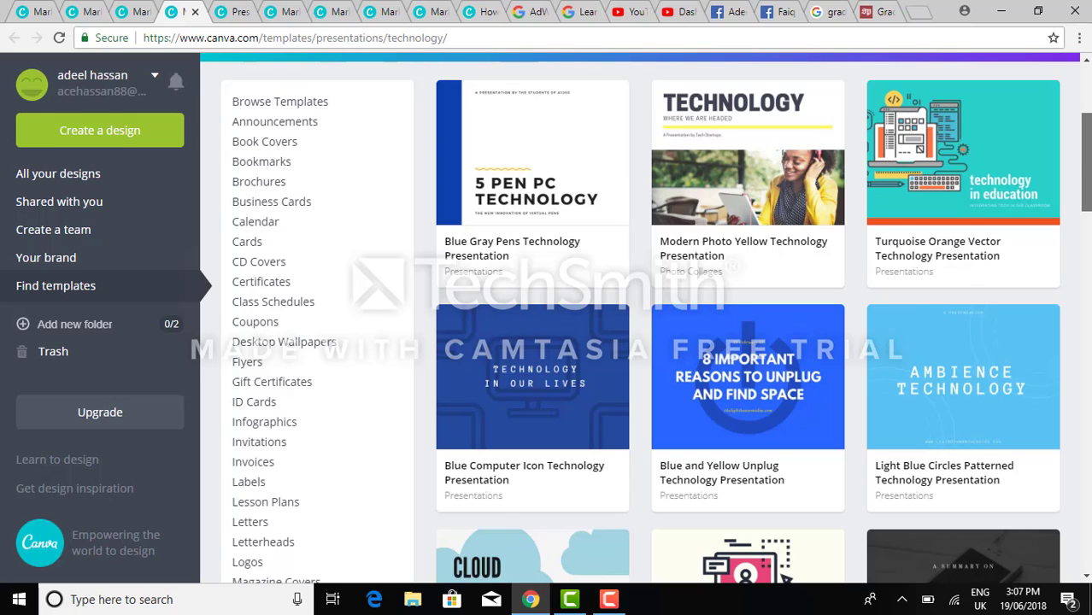
scroll(1088, 130, down, 3)
scroll(649, 316, down, 1)
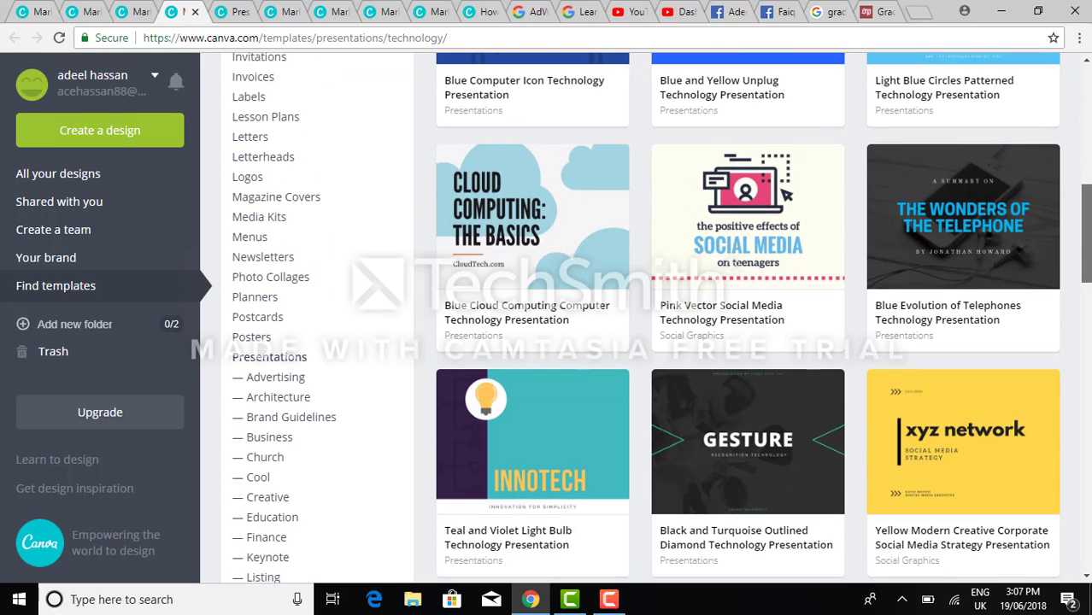
click(617, 600)
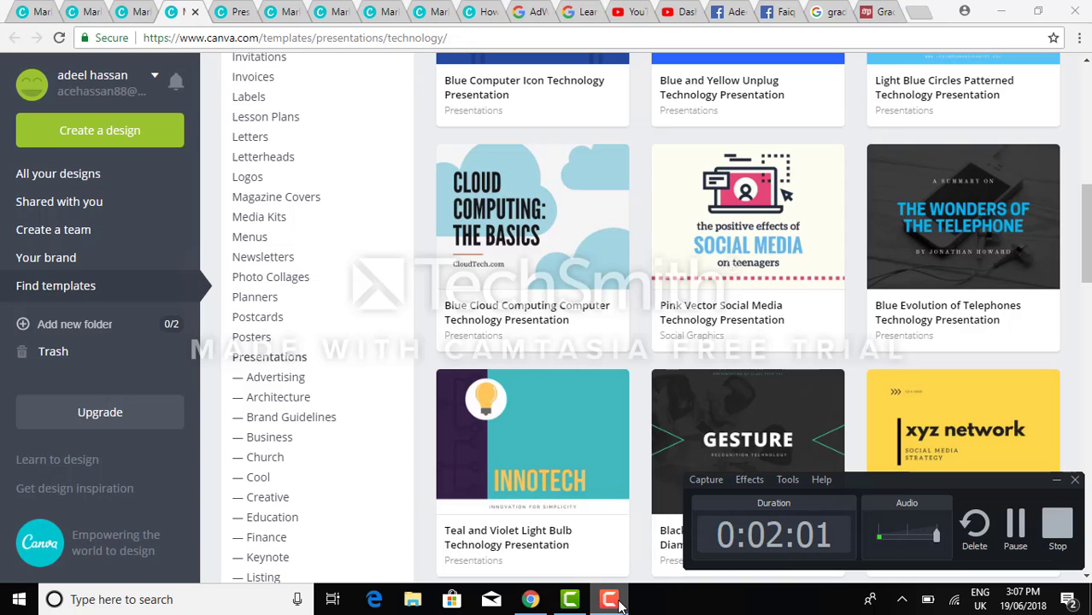
click(619, 601)
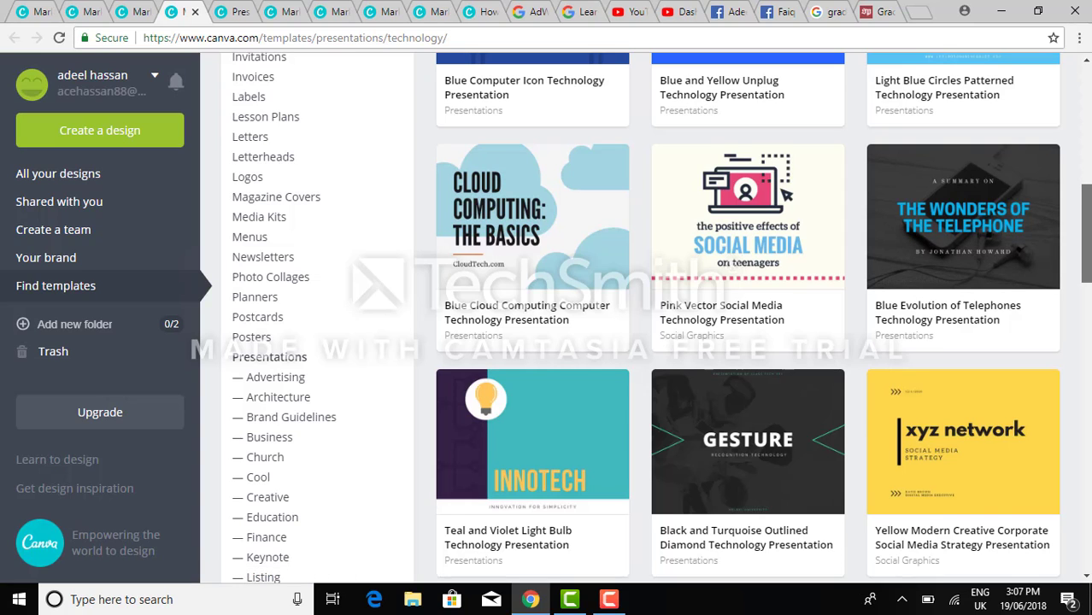
Open the Turquoise Orange Vector Technology Presentation template from the Technology category.
scroll(1085, 231, down, 1)
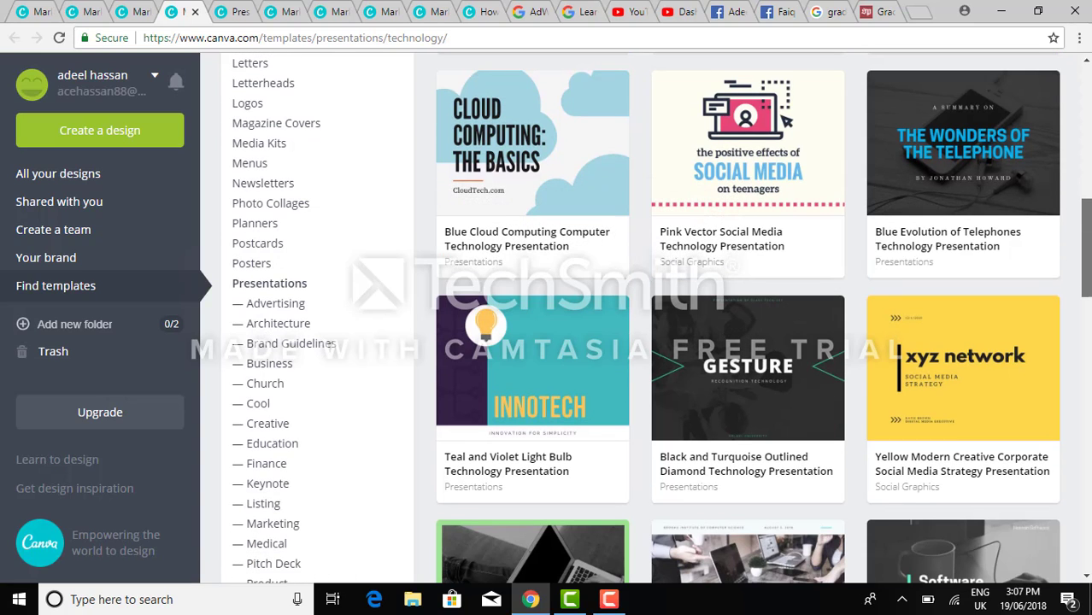
scroll(1085, 231, down, 4)
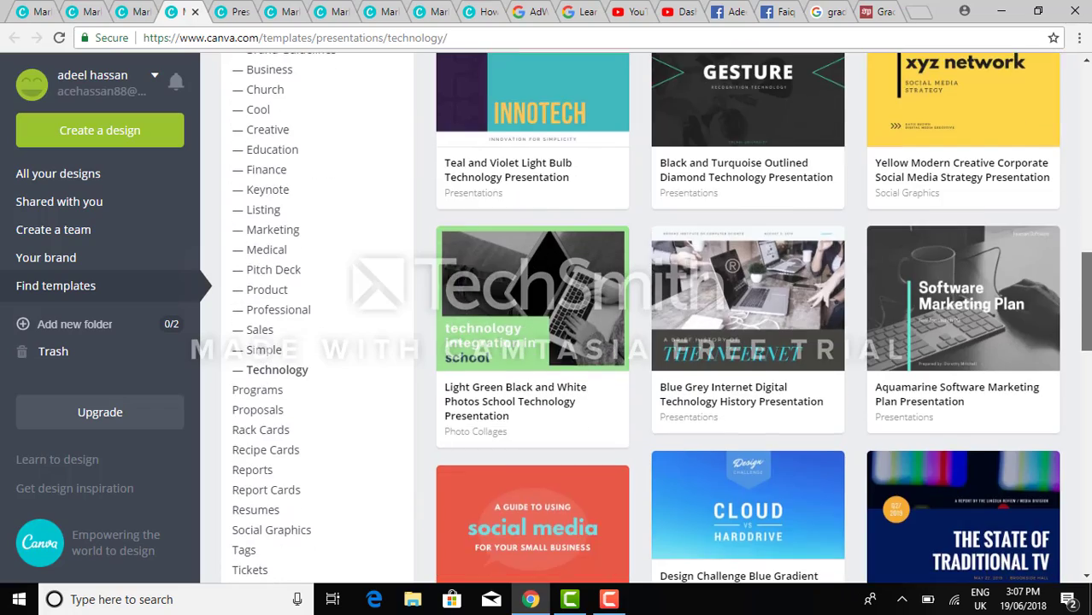
scroll(730, 267, up, 15)
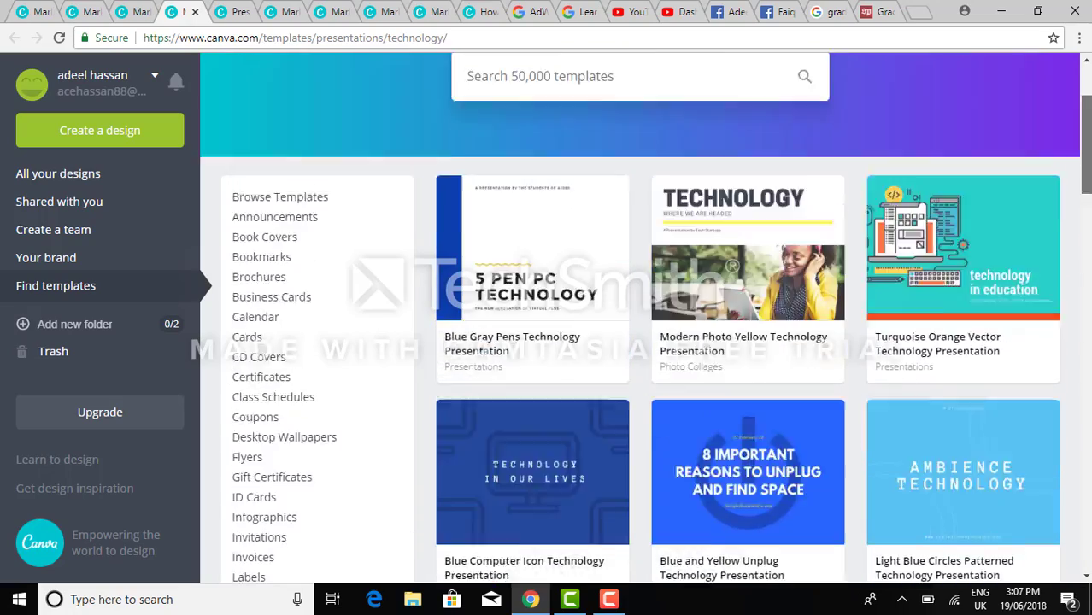
scroll(730, 267, down, 2)
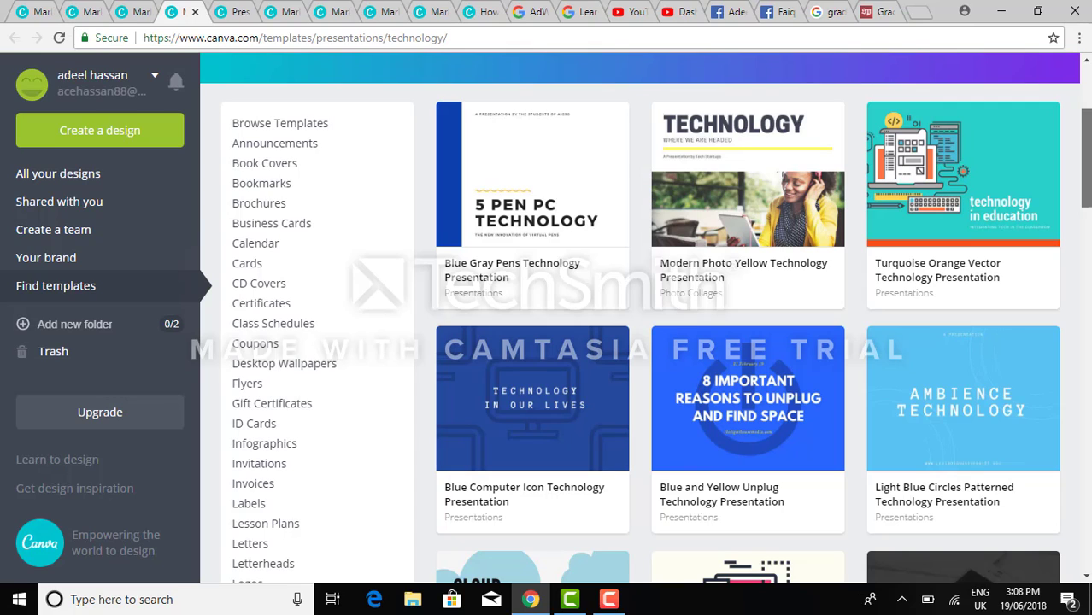
click(905, 157)
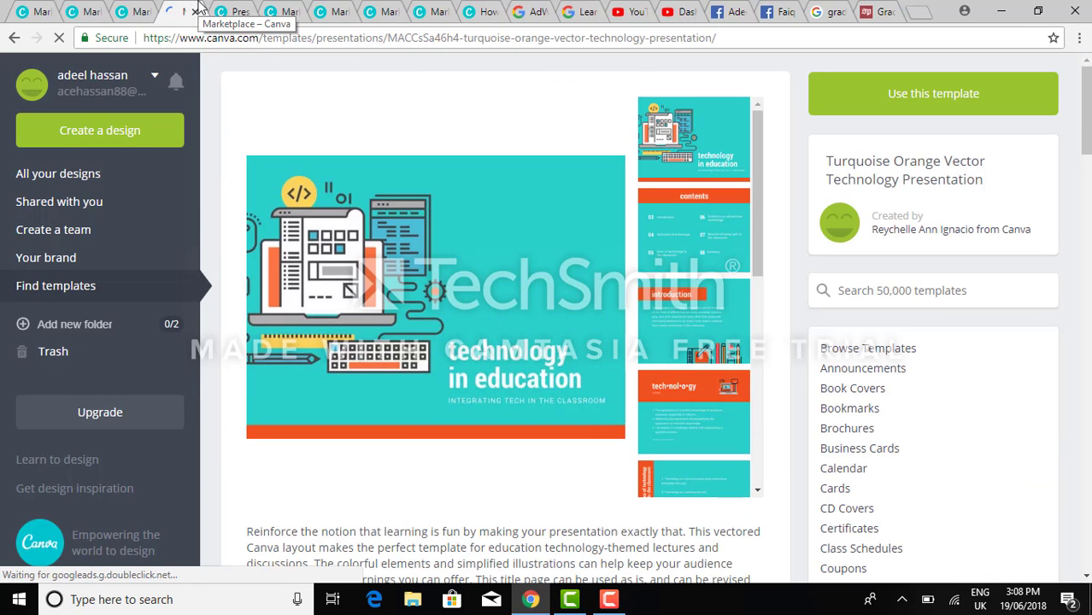
Close the already open goal presentation design and start a new design from the Colorful Creative Goal Setting Presentation template.
click(235, 11)
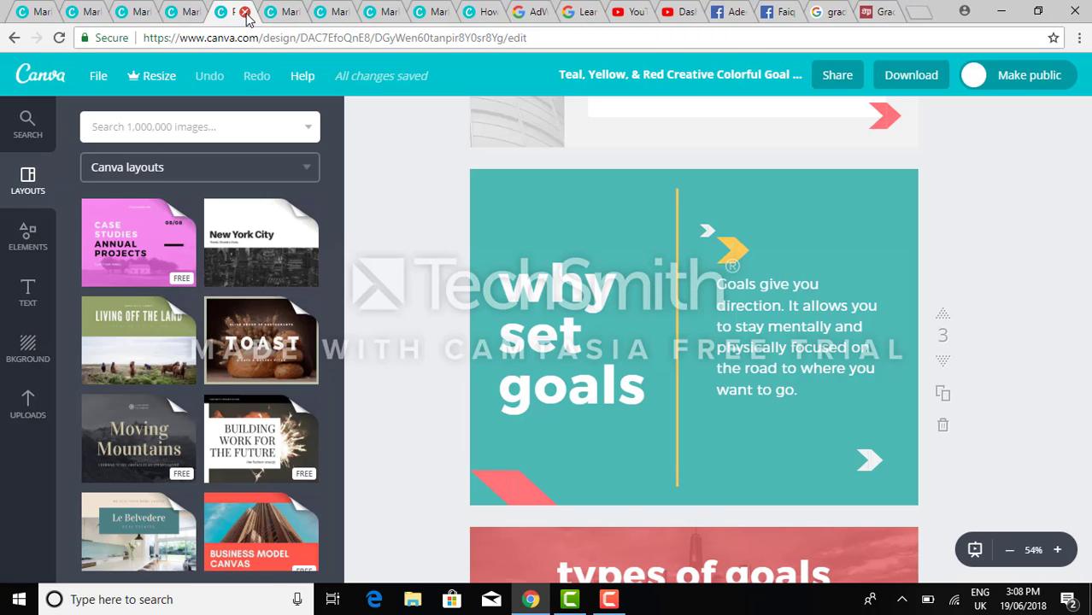
click(245, 13)
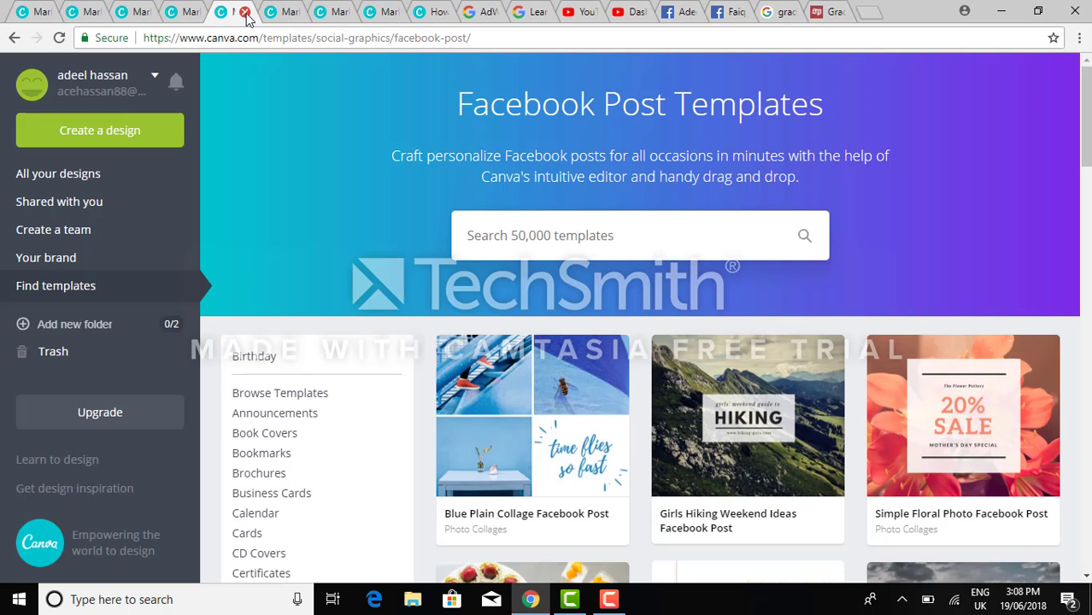
click(76, 12)
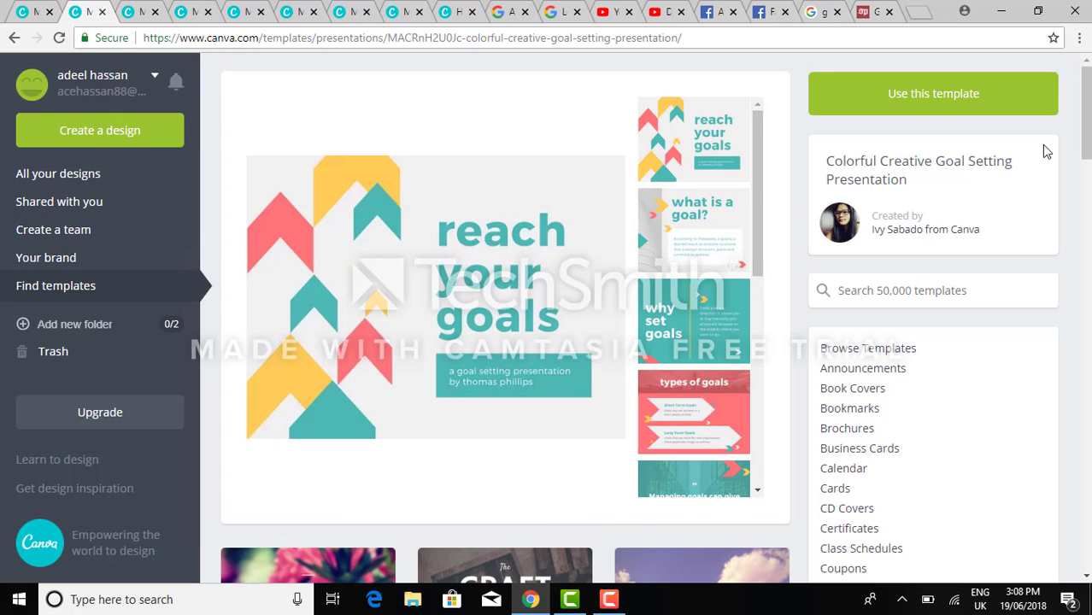
click(991, 95)
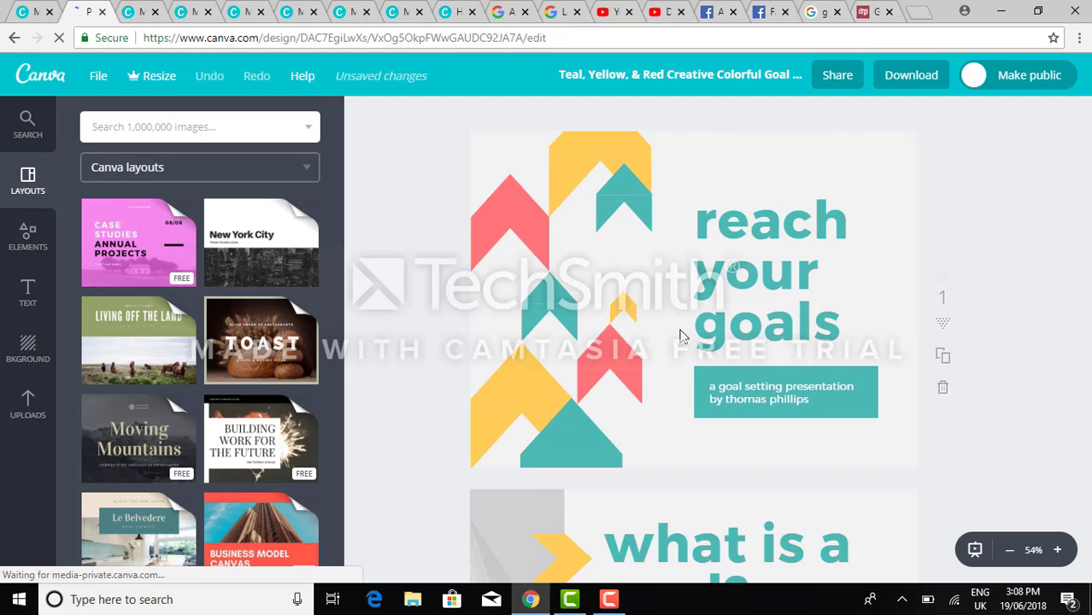
Preview the presentation in full screen from the opening slide through to the thank-you slide, and return to the editor.
click(974, 551)
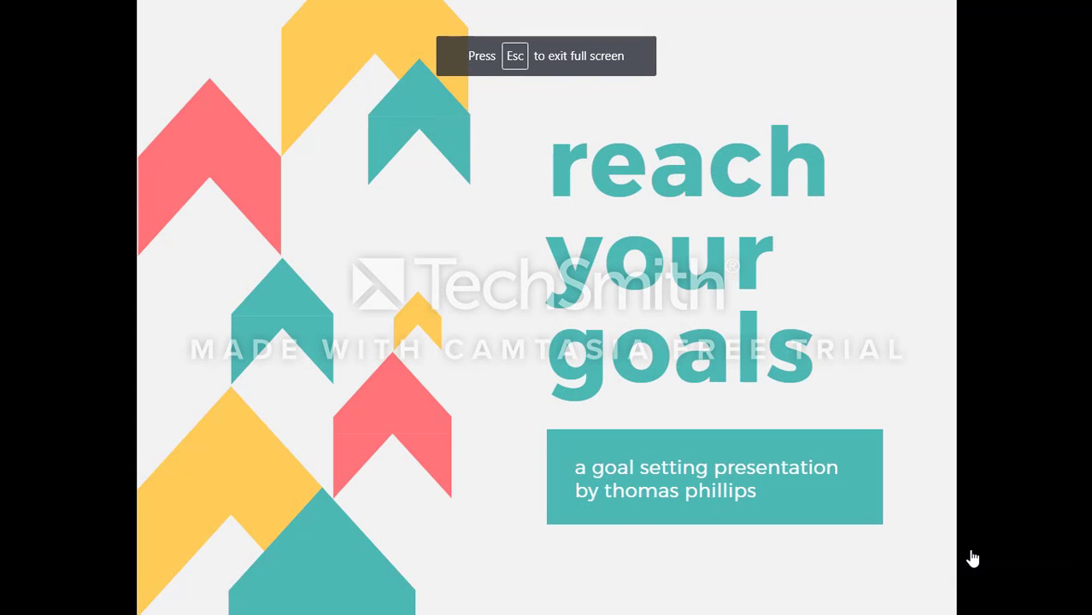
click(972, 552)
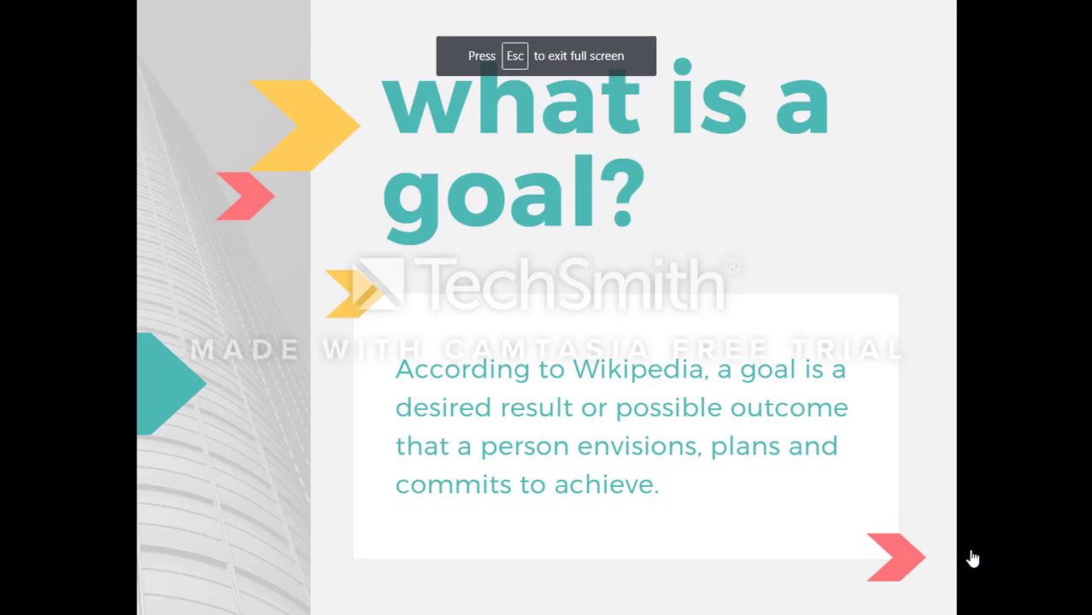
click(972, 557)
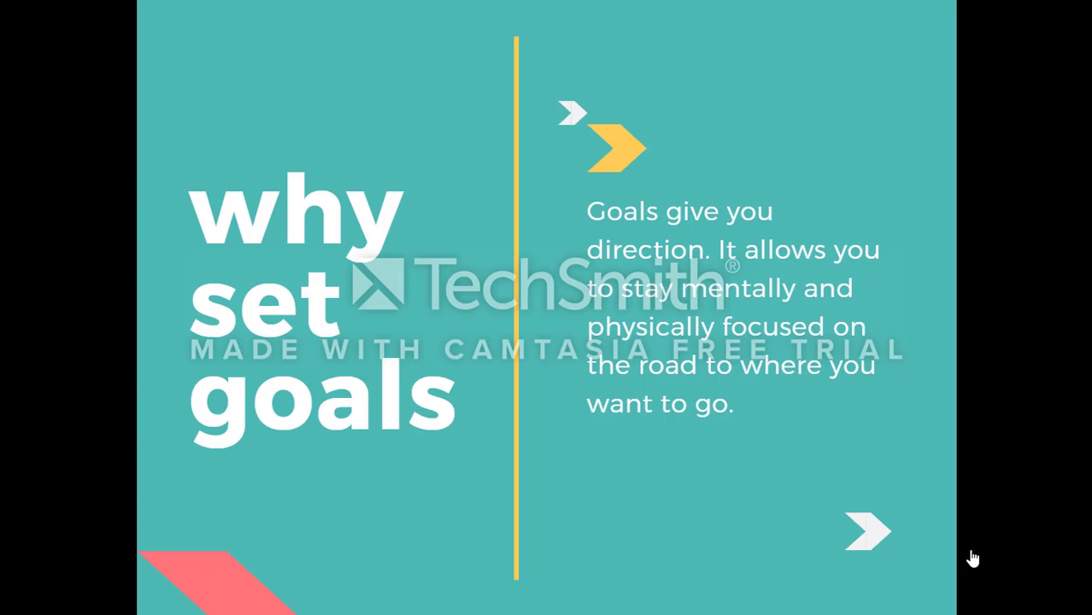
click(972, 558)
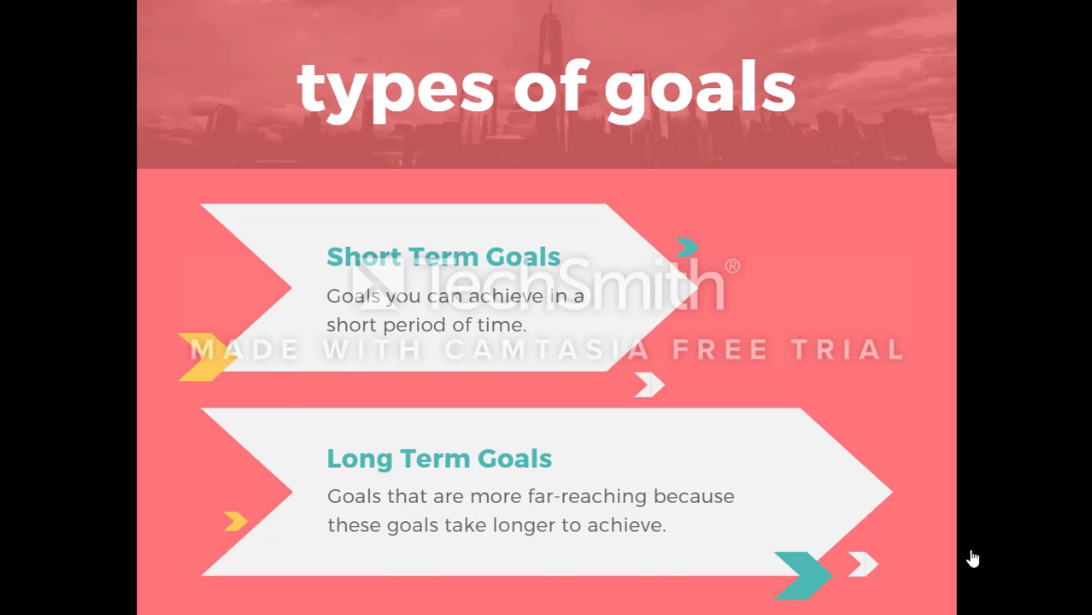
click(972, 558)
click(972, 558)
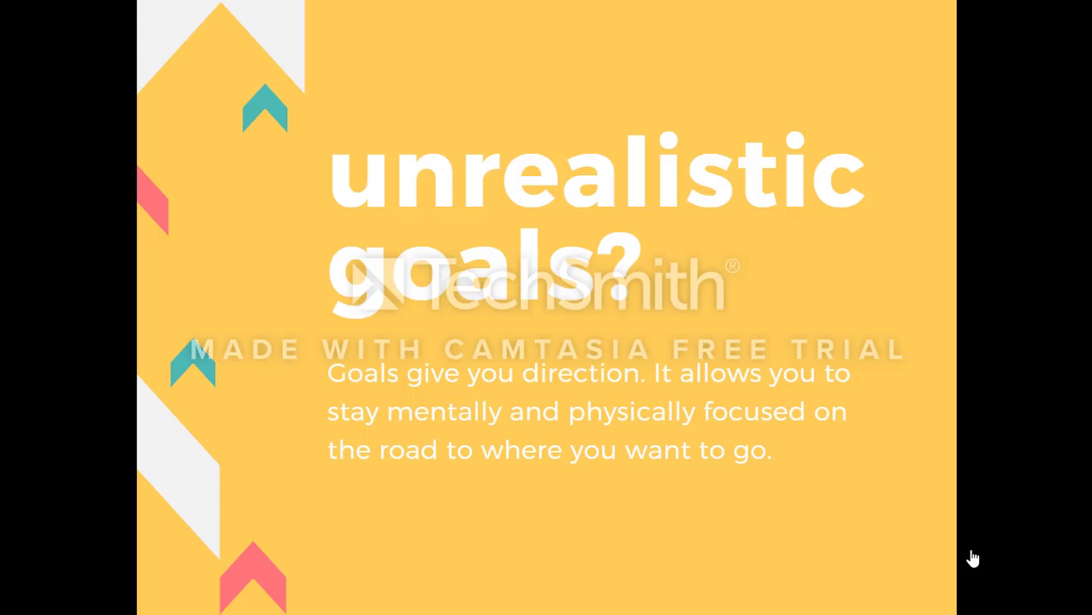
click(972, 558)
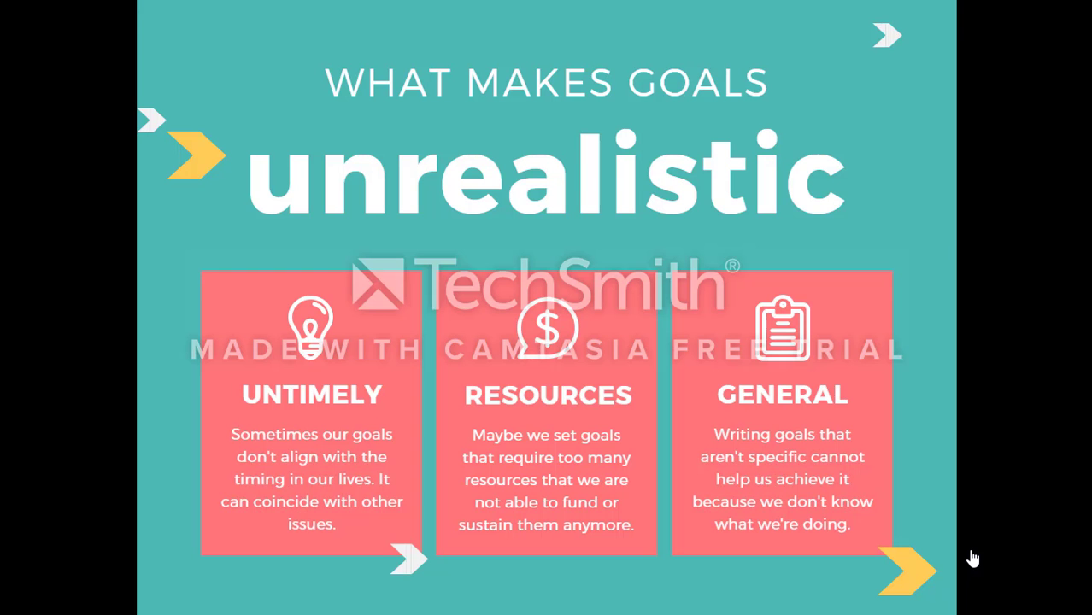
click(972, 558)
click(972, 557)
click(972, 558)
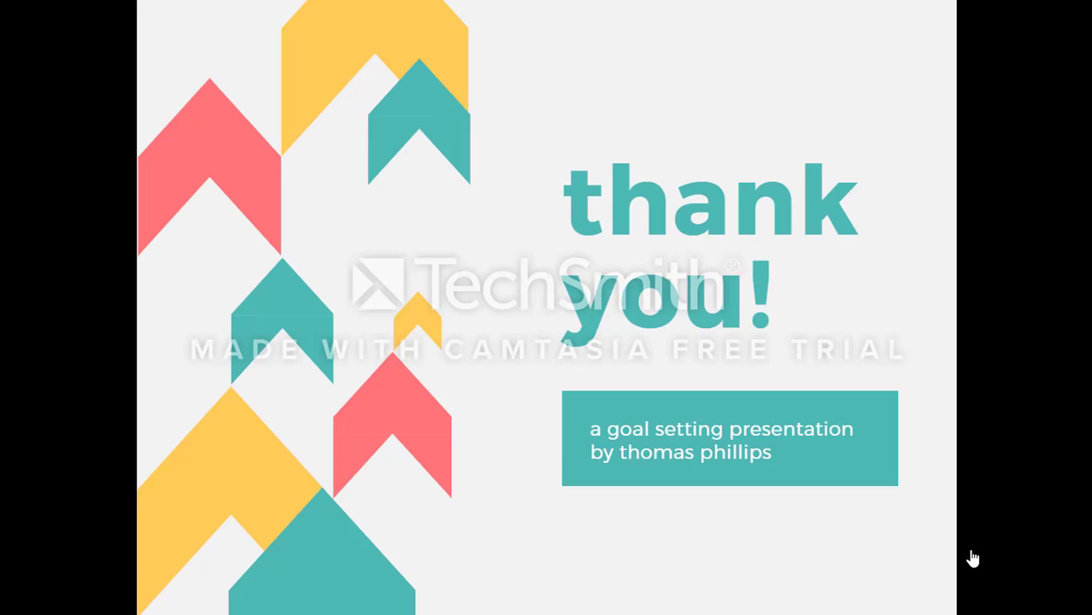
key(Escape)
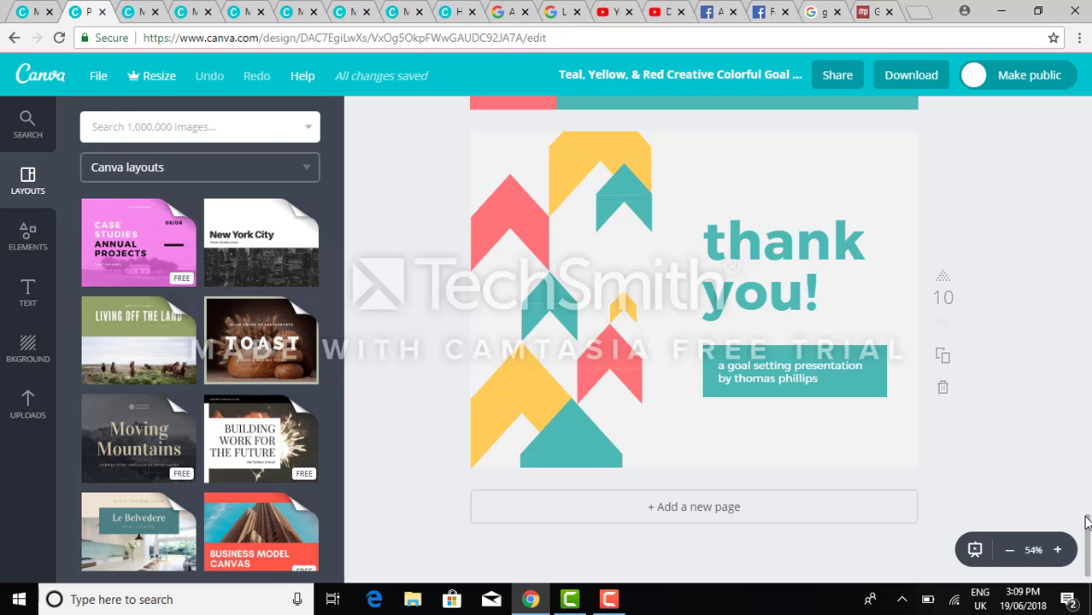
Go back to the first slide and select its title text and several coloured arrow shapes one by one to examine them as separate elements.
drag(1087, 523, 1088, 139)
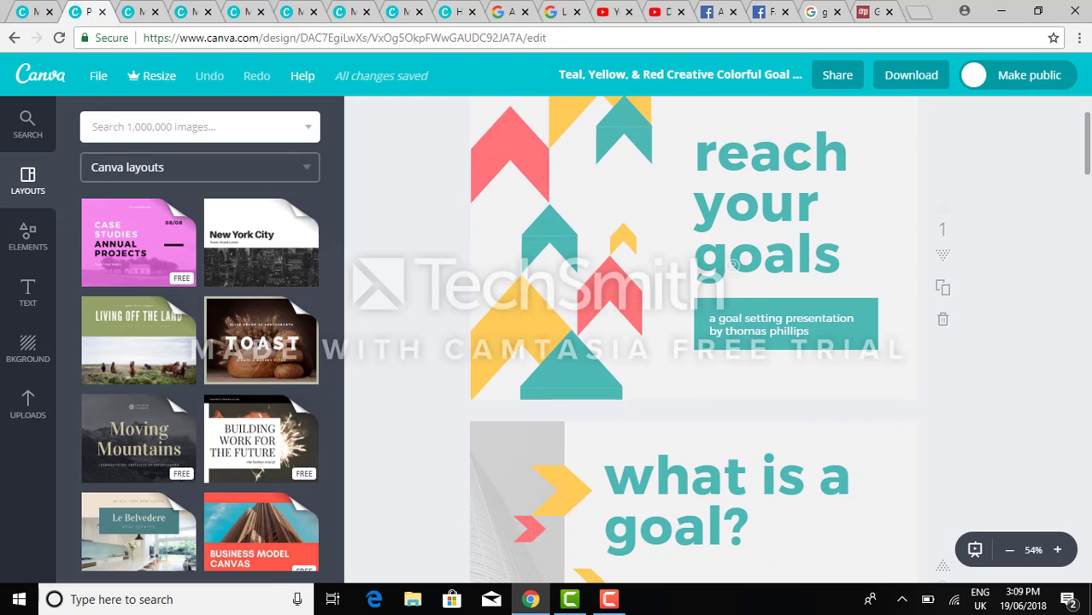
click(709, 206)
drag(1087, 162, 1087, 148)
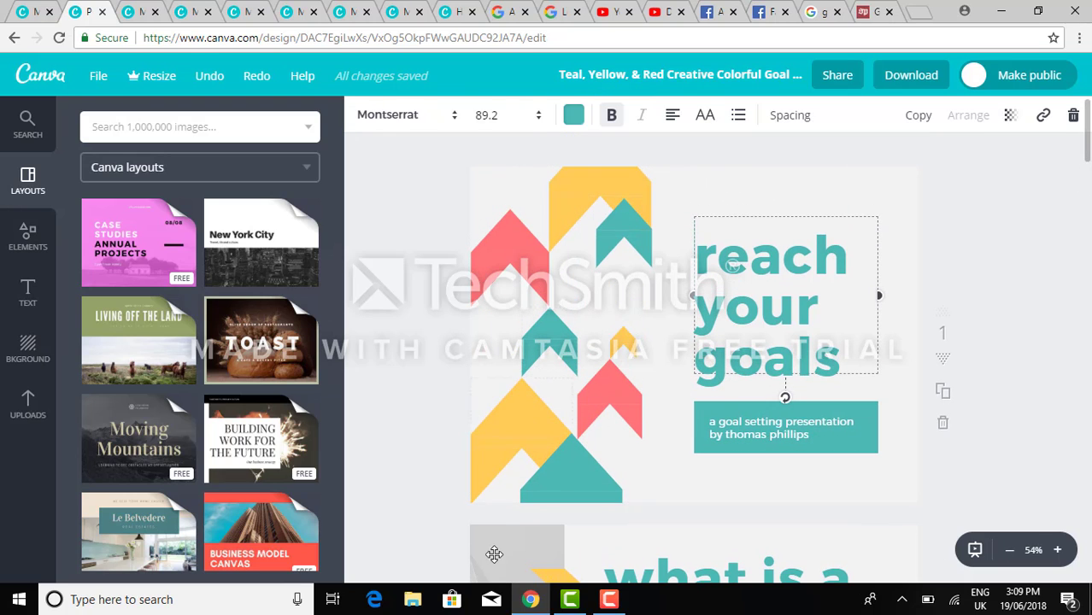
click(697, 497)
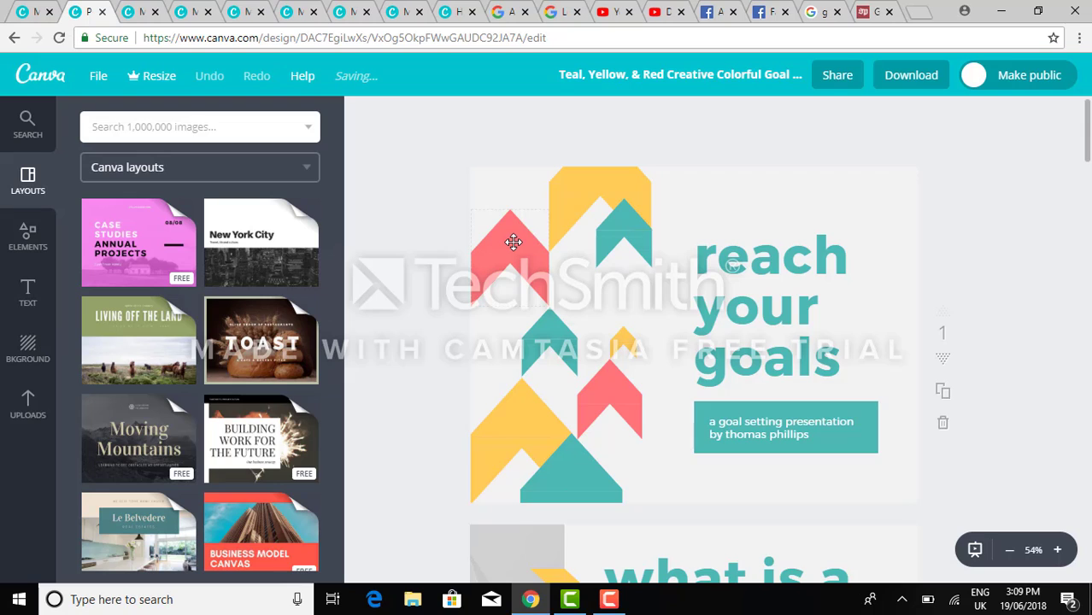
click(512, 241)
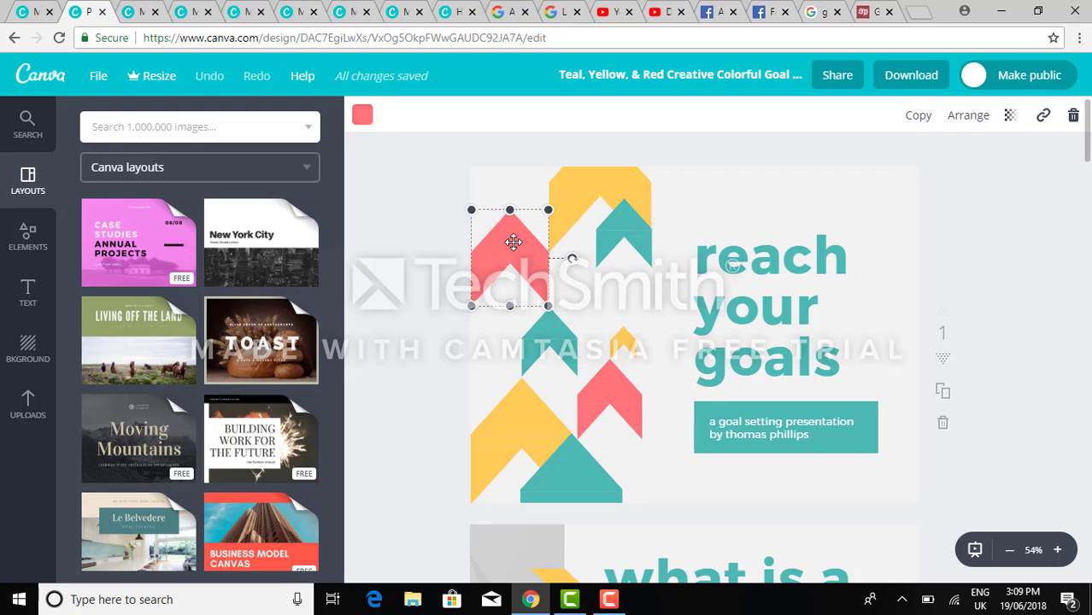
click(591, 198)
click(614, 223)
click(551, 346)
click(622, 341)
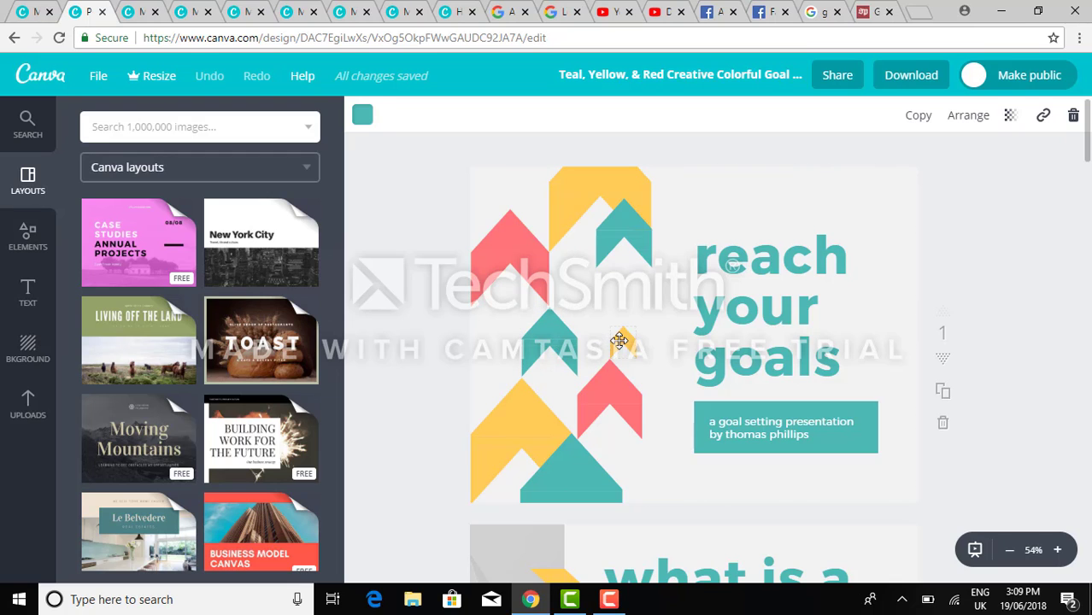
Look through the Shapes collection in the elements library.
click(29, 237)
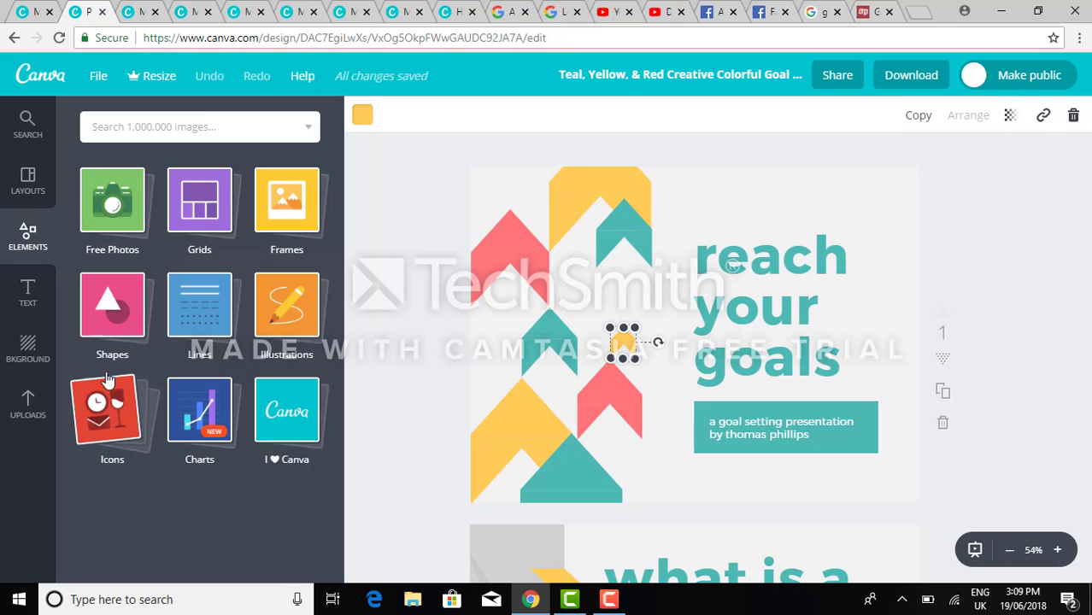
click(106, 305)
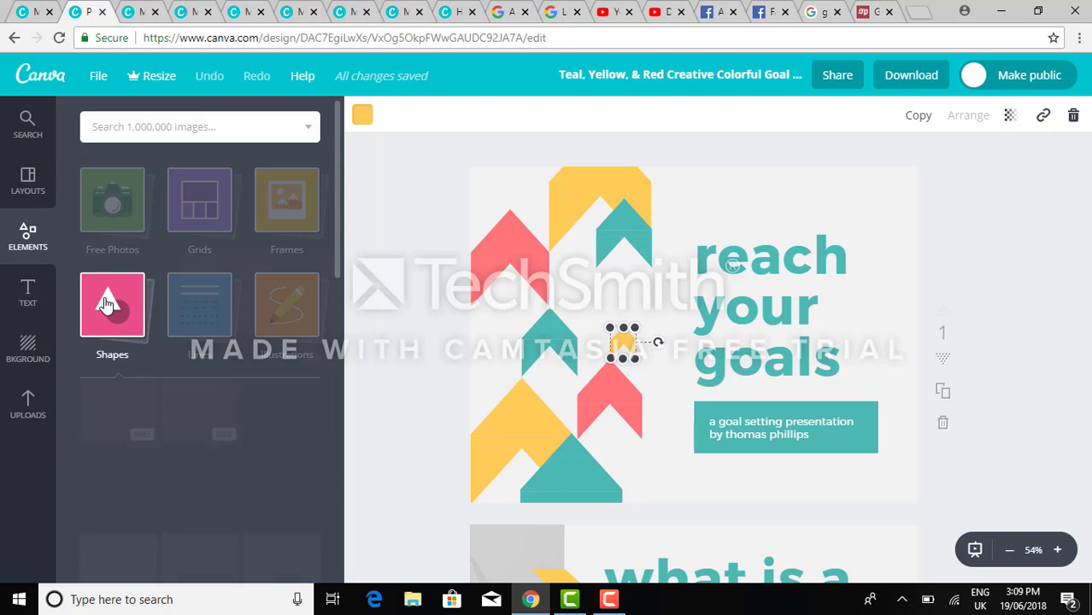
drag(339, 182, 359, 548)
scroll(359, 555, down, 3)
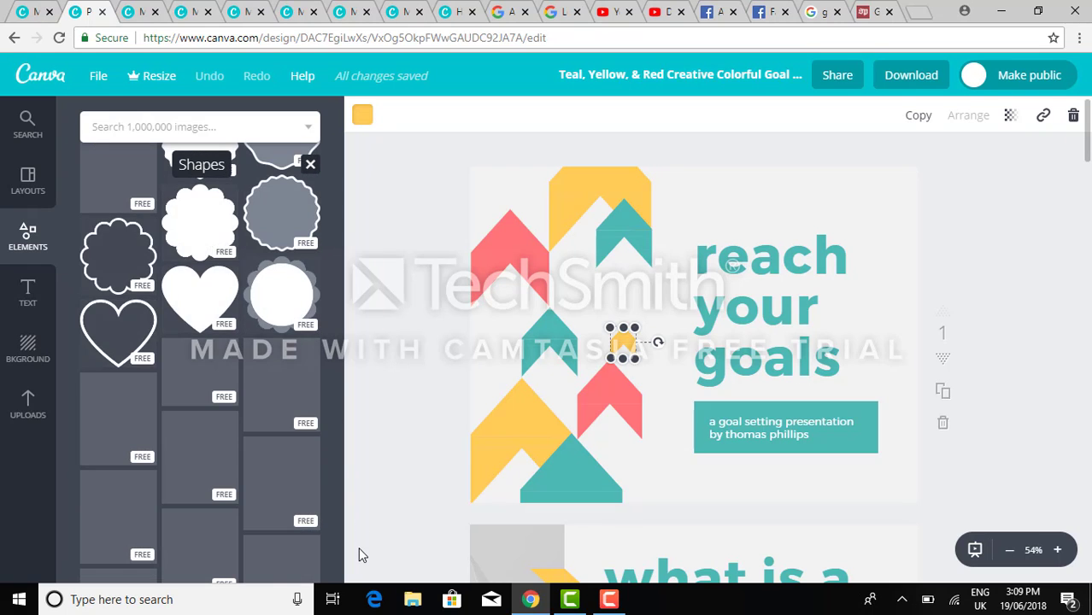
mouse_move(338, 453)
mouse_down()
mouse_move(350, 530)
mouse_move(345, 451)
mouse_up()
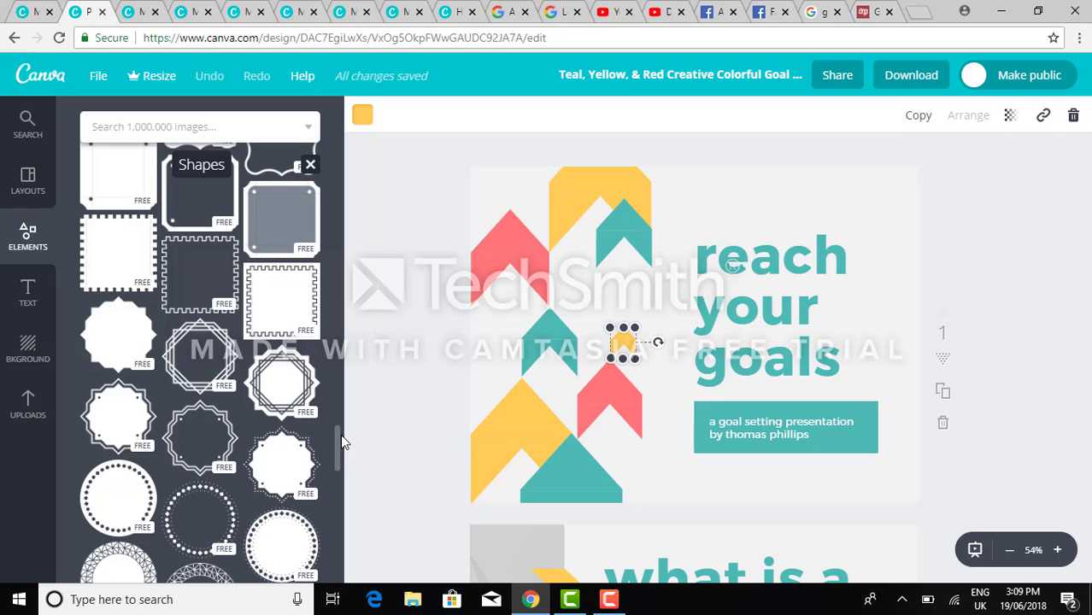
key(Escape)
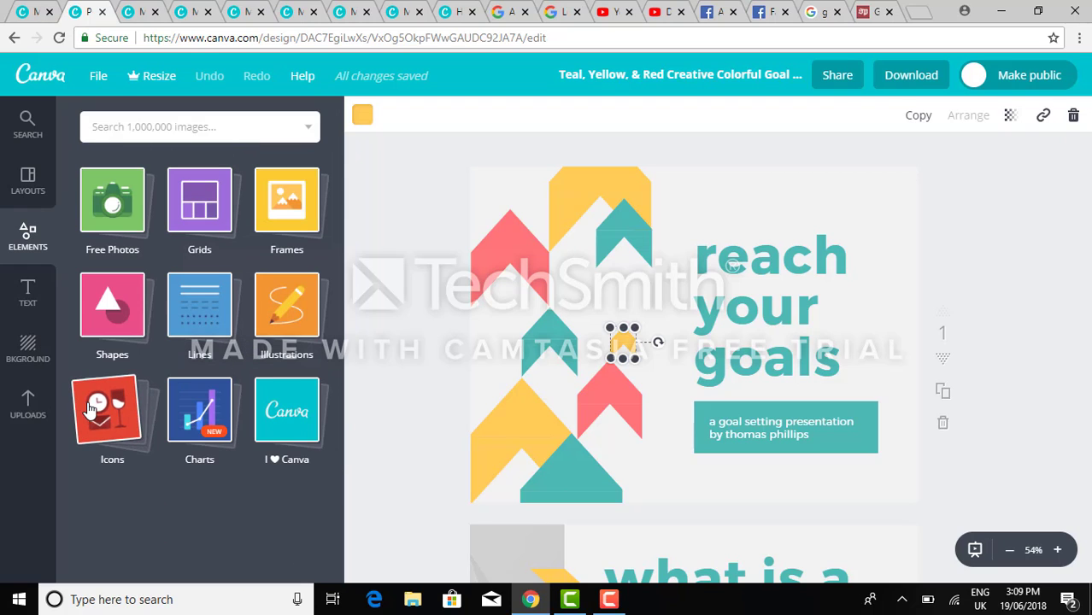
Add the red brain icon from the Icons collection to the first slide and shrink it to fit just above the title.
click(113, 414)
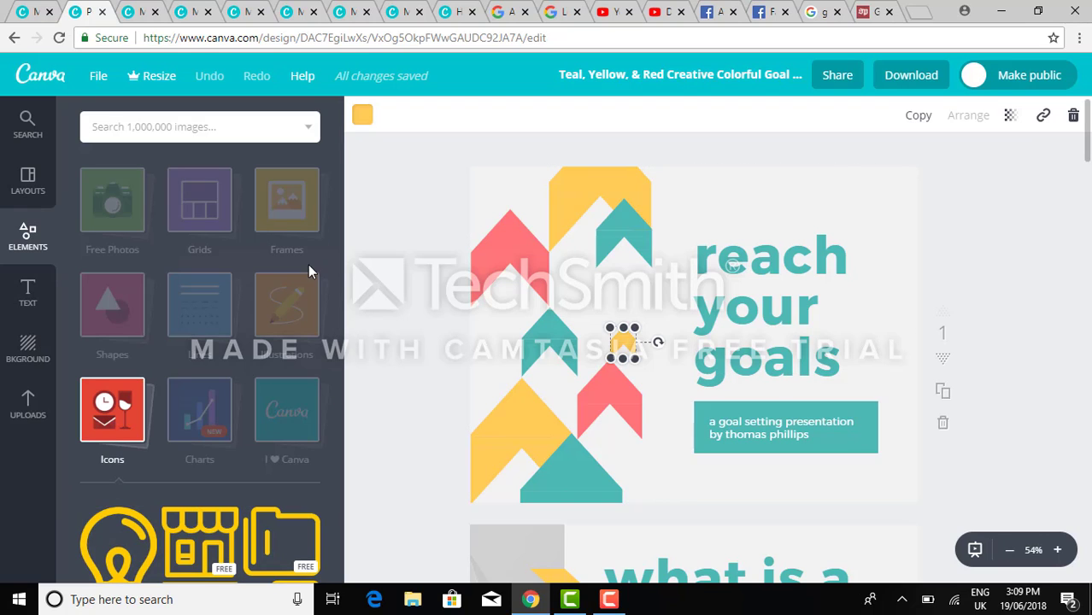
drag(334, 250, 393, 561)
click(205, 409)
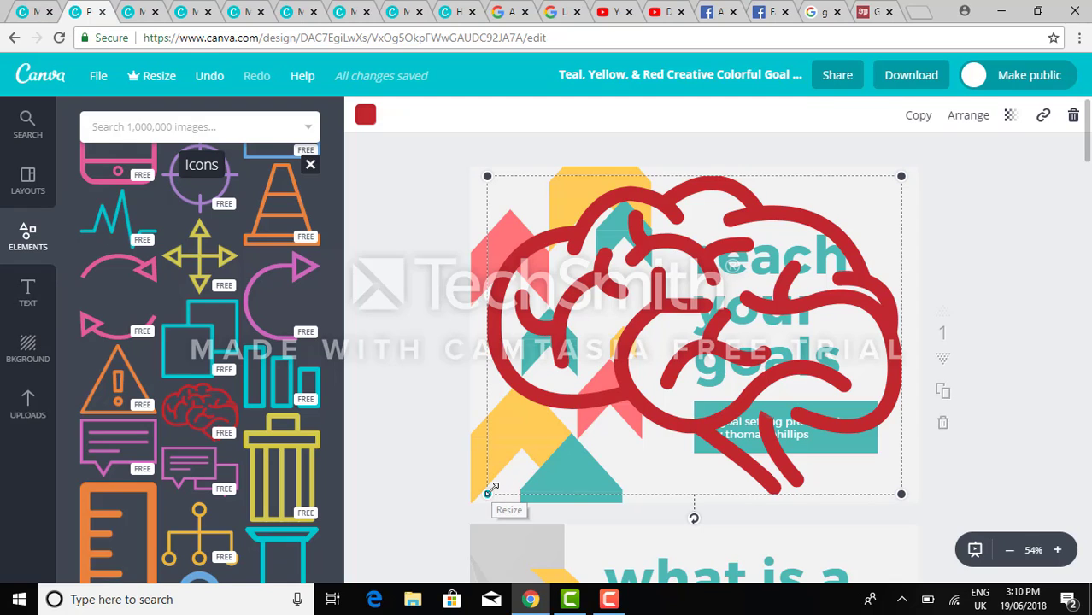
drag(488, 492, 760, 205)
click(901, 204)
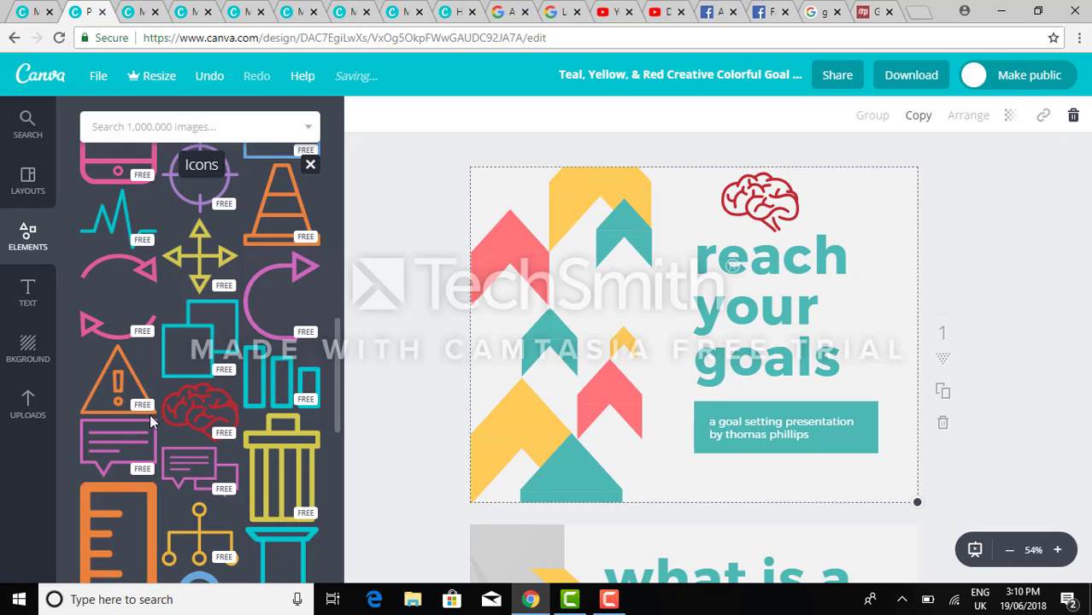
Try red, orange, green, blue and dark red backgrounds on the first slide, and settle on yellow from the default palette.
click(24, 362)
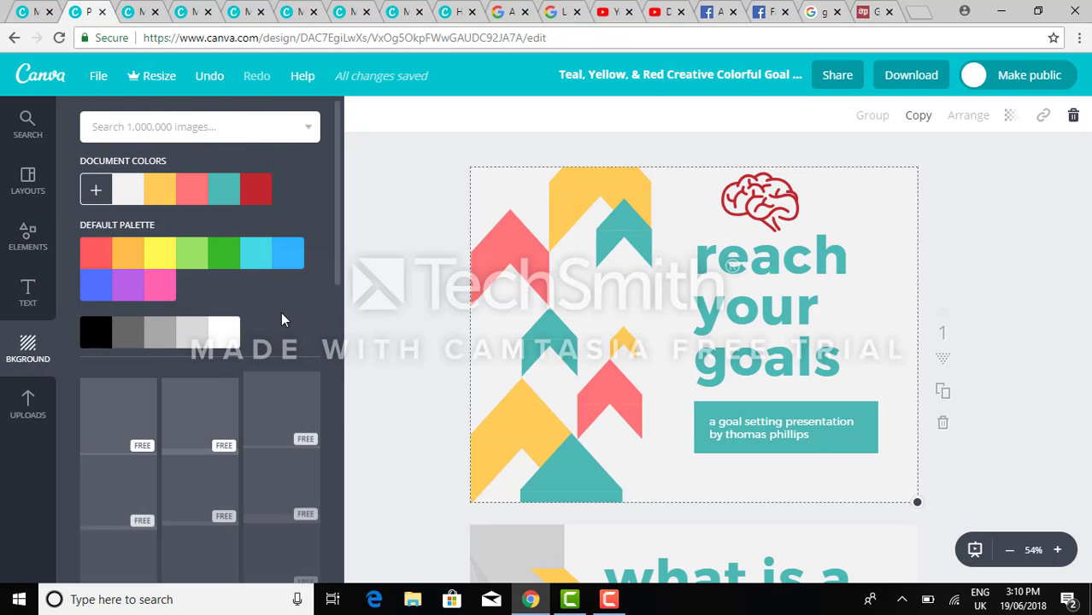
click(97, 255)
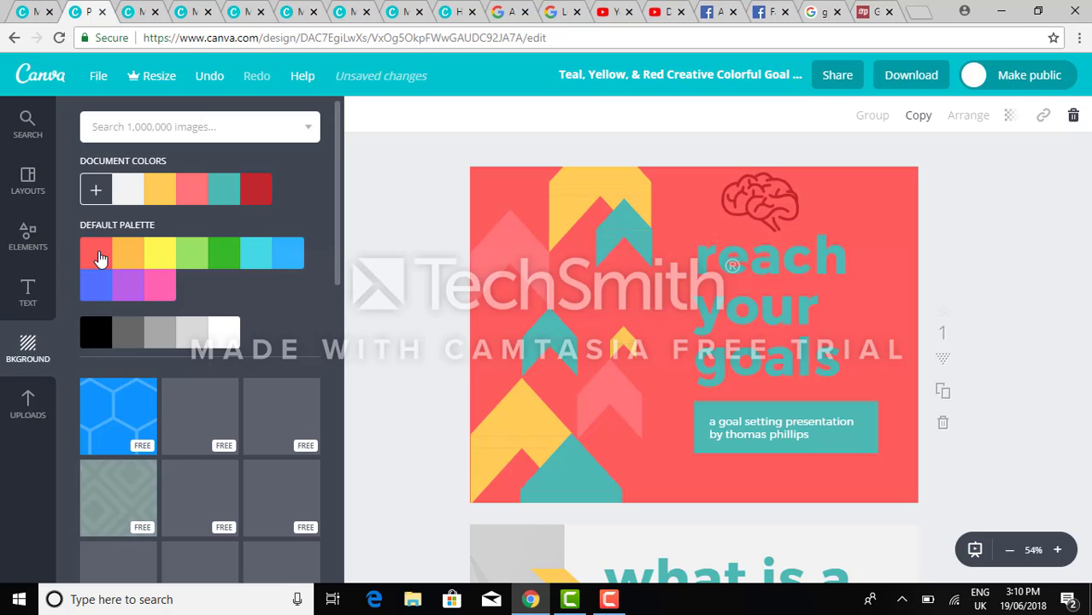
click(134, 255)
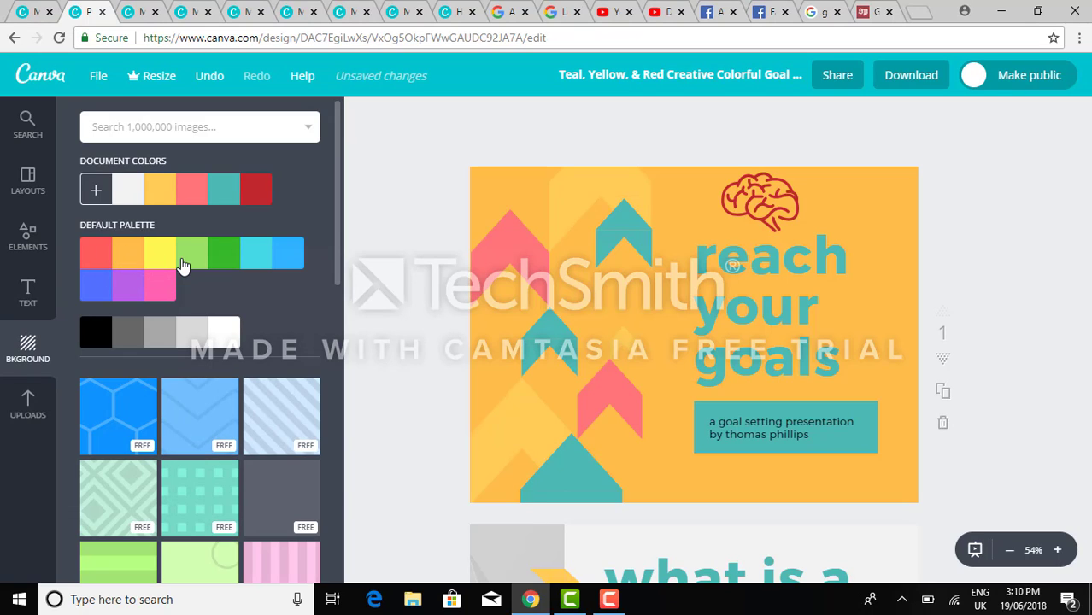
click(183, 266)
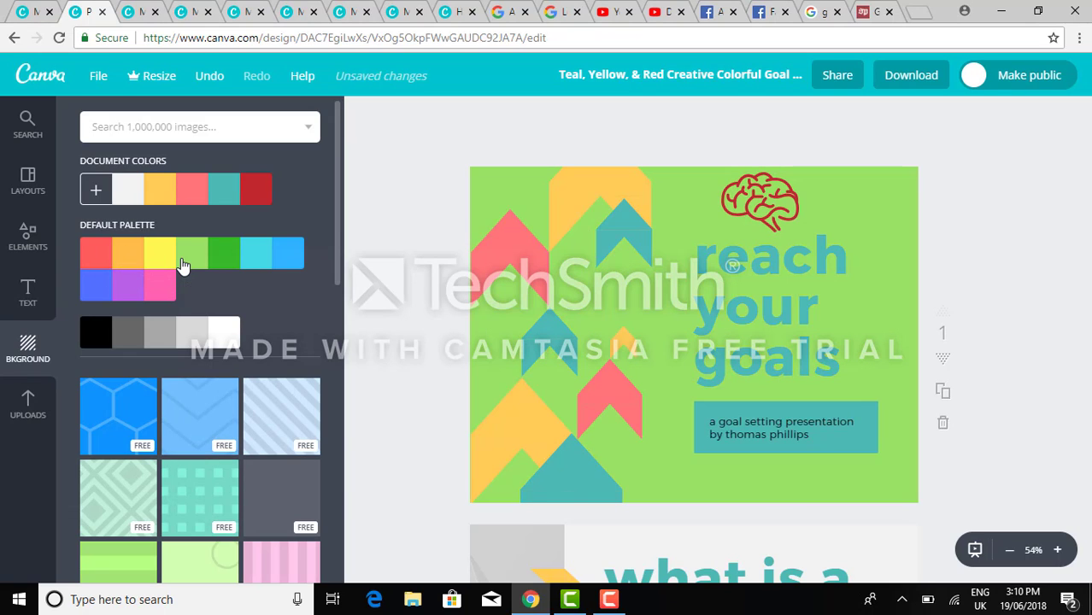
click(235, 267)
click(294, 265)
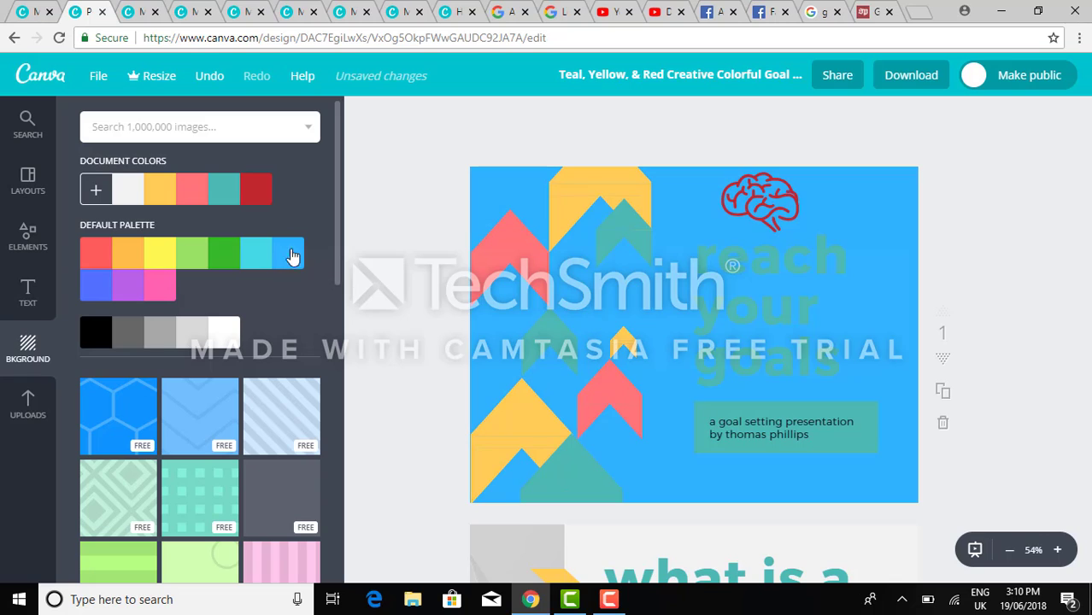
click(258, 190)
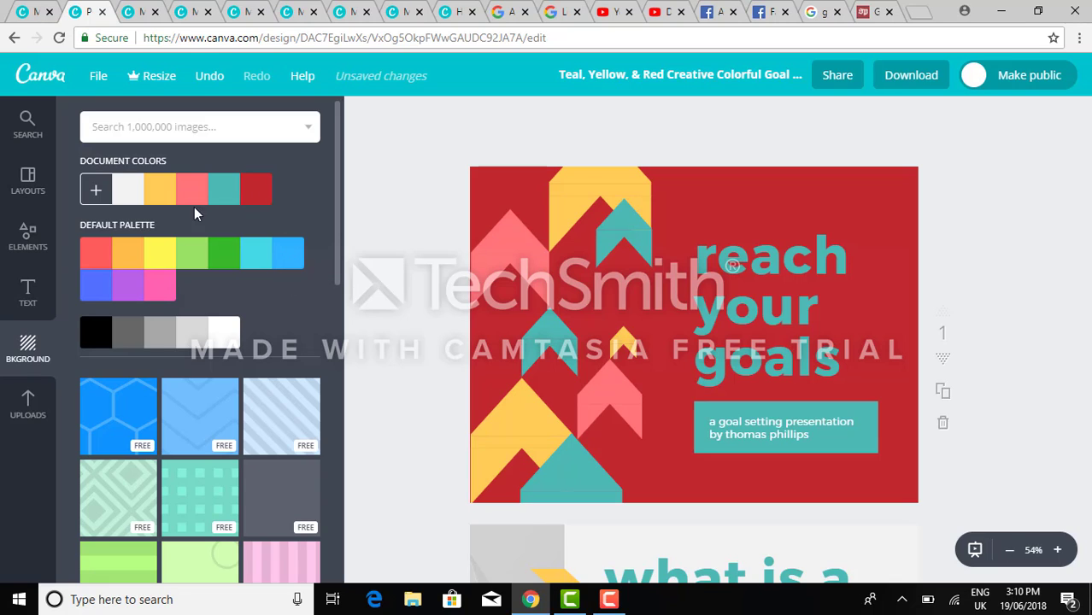
click(95, 268)
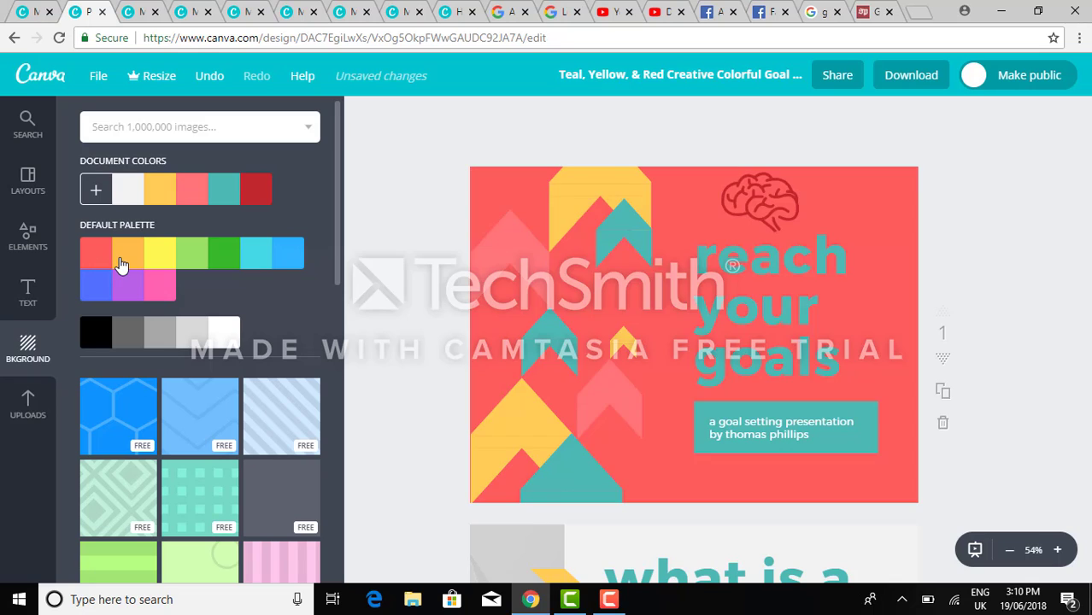
click(122, 267)
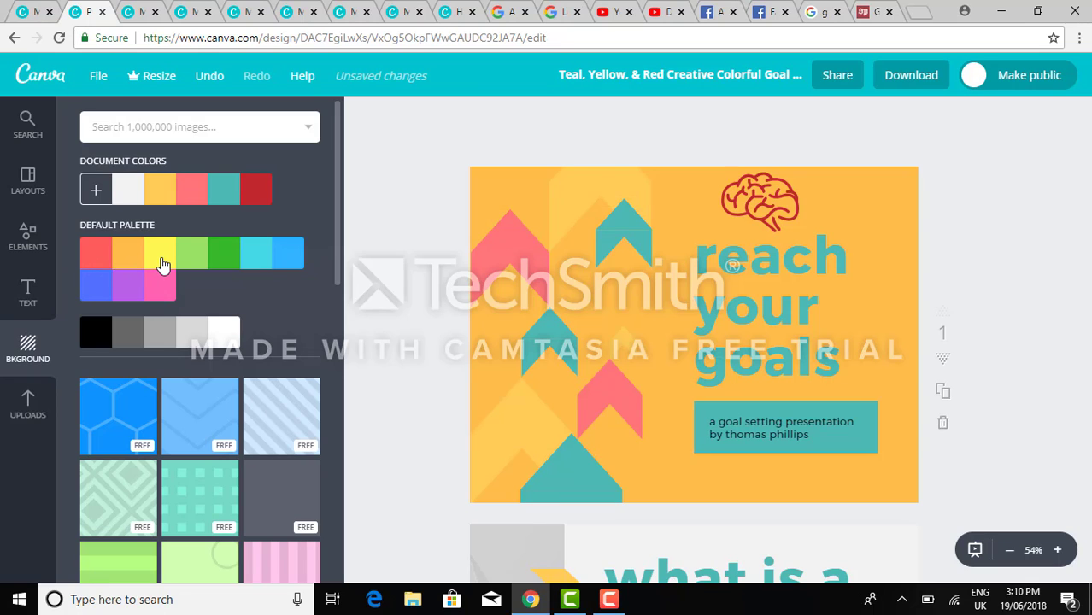
click(162, 265)
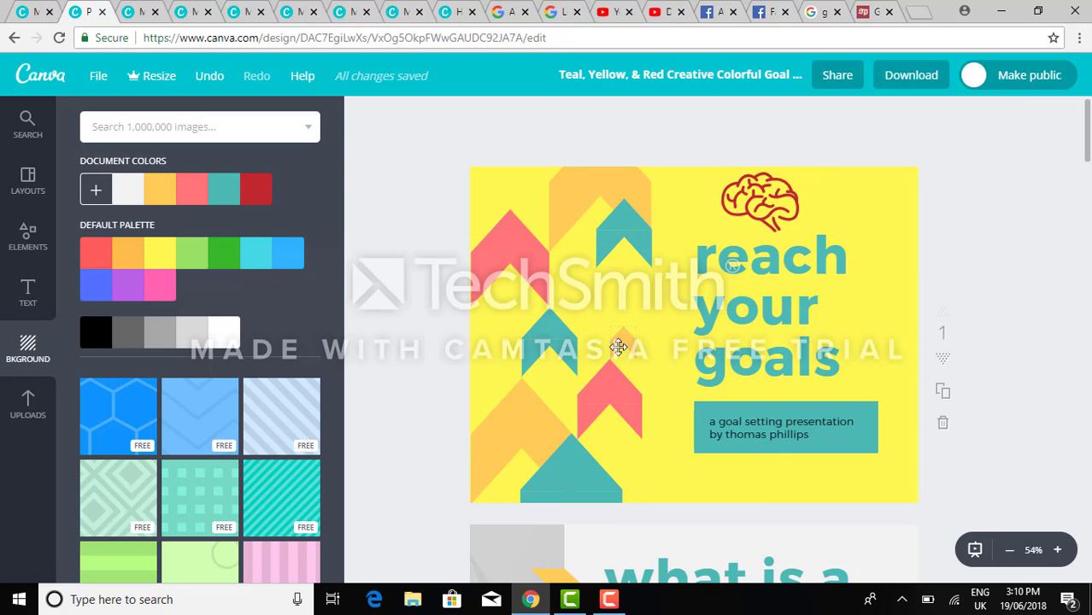
Delete all of the "reach your goals" title text on the first slide.
click(831, 260)
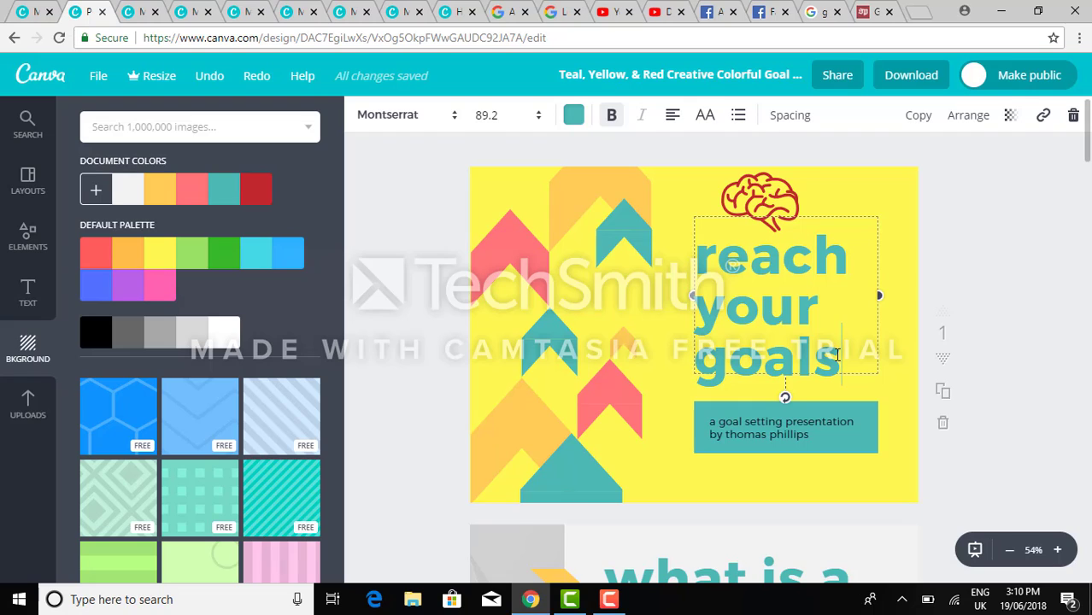
key(BackSpace)
key(BackSpace)
key(BackSpace)
key(BackSpace)
key(BackSpace)
key(BackSpace)
key(BackSpace)
key(BackSpace)
key(BackSpace)
key(BackSpace)
key(BackSpace)
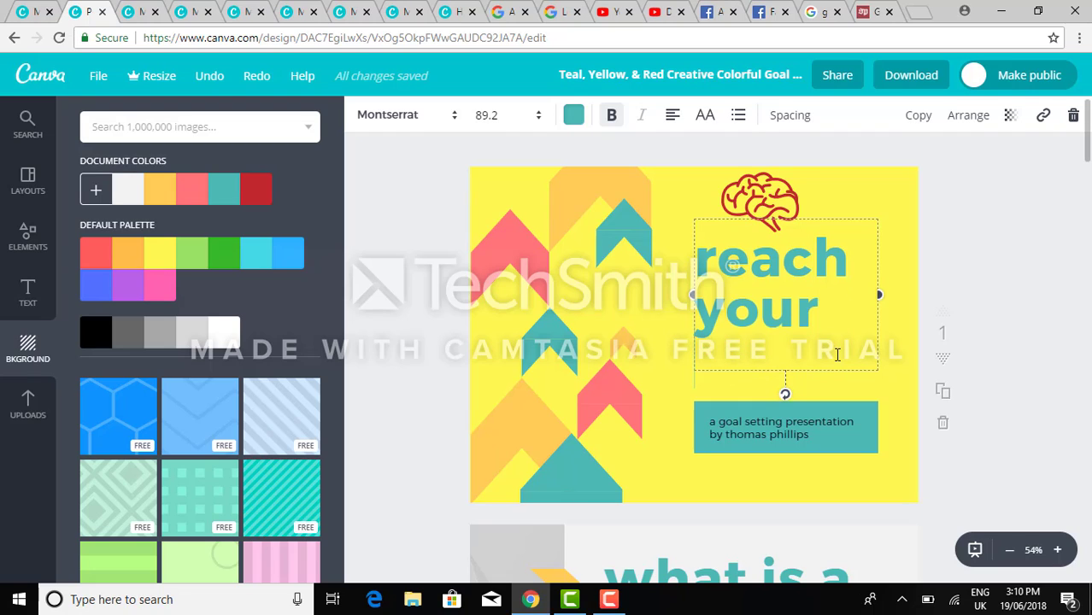
key(BackSpace)
key(BackSpace)
key(BackSpace)
key(BackSpace)
key(BackSpace)
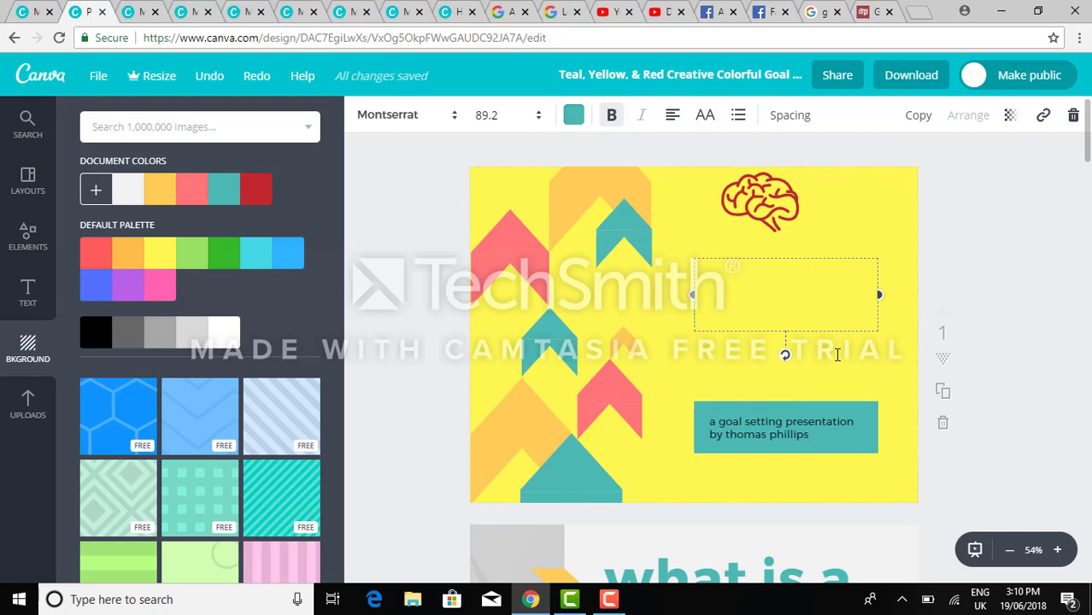
Add the "Parmesan Cheese" text combination to the first slide and place it in the empty title area below the brain icon.
click(33, 292)
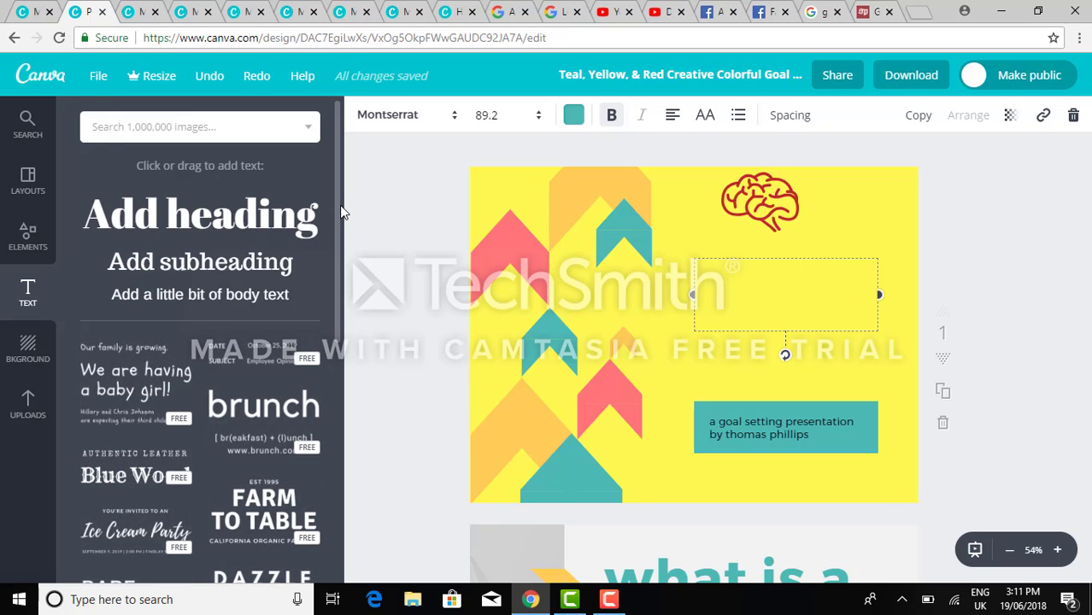
drag(334, 207, 366, 461)
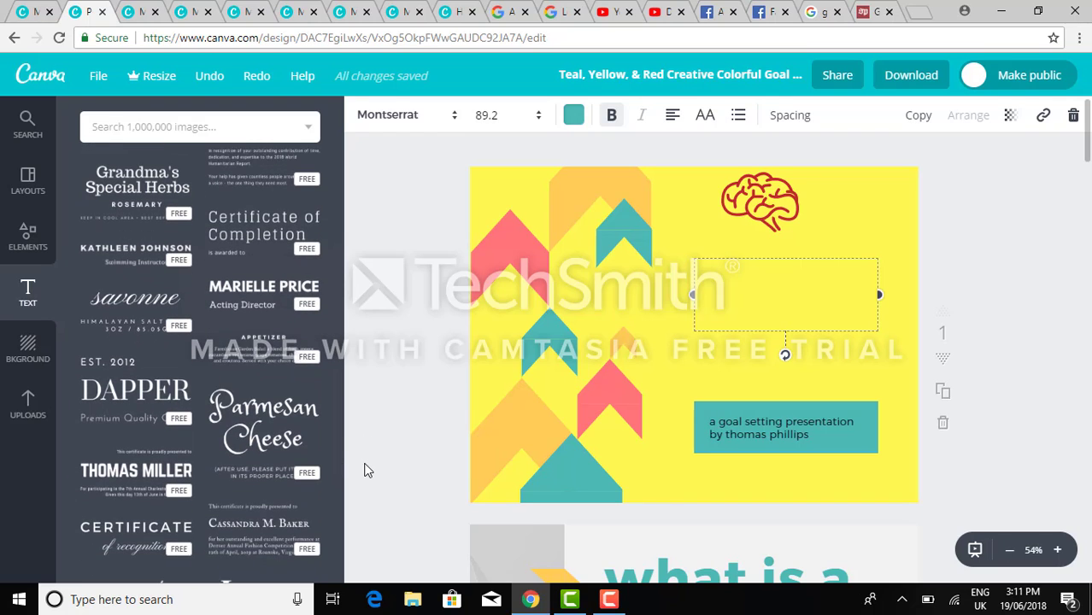
click(268, 420)
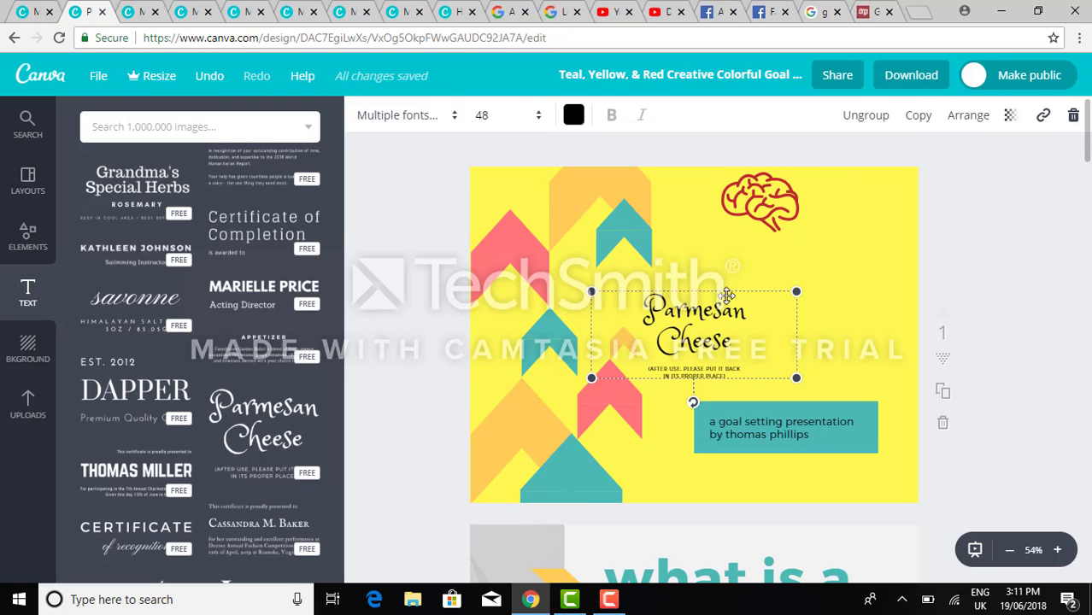
click(827, 233)
drag(827, 234, 656, 372)
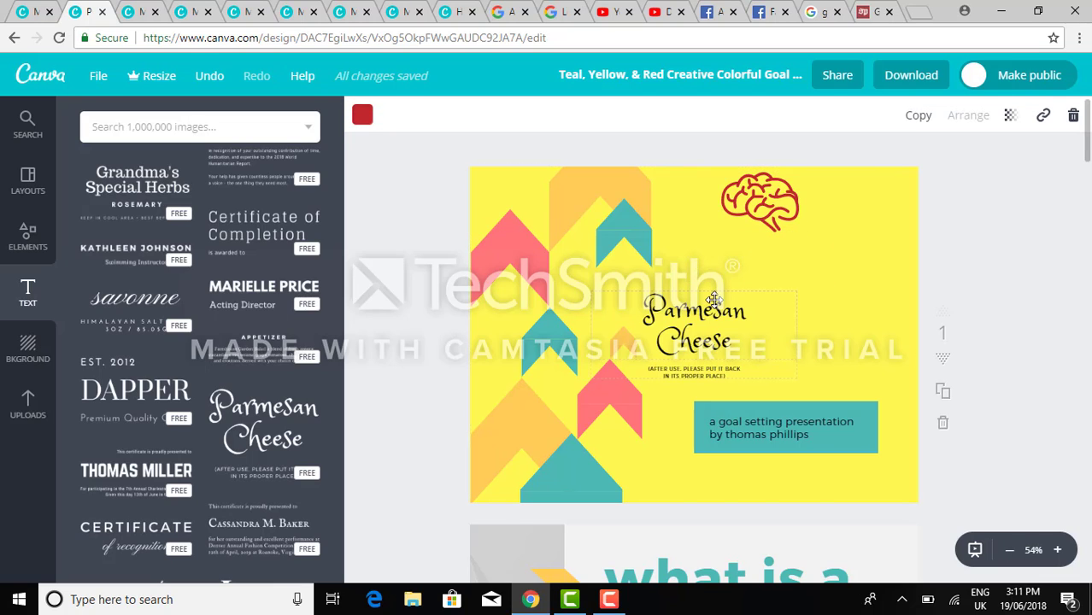
click(713, 303)
drag(714, 298, 806, 267)
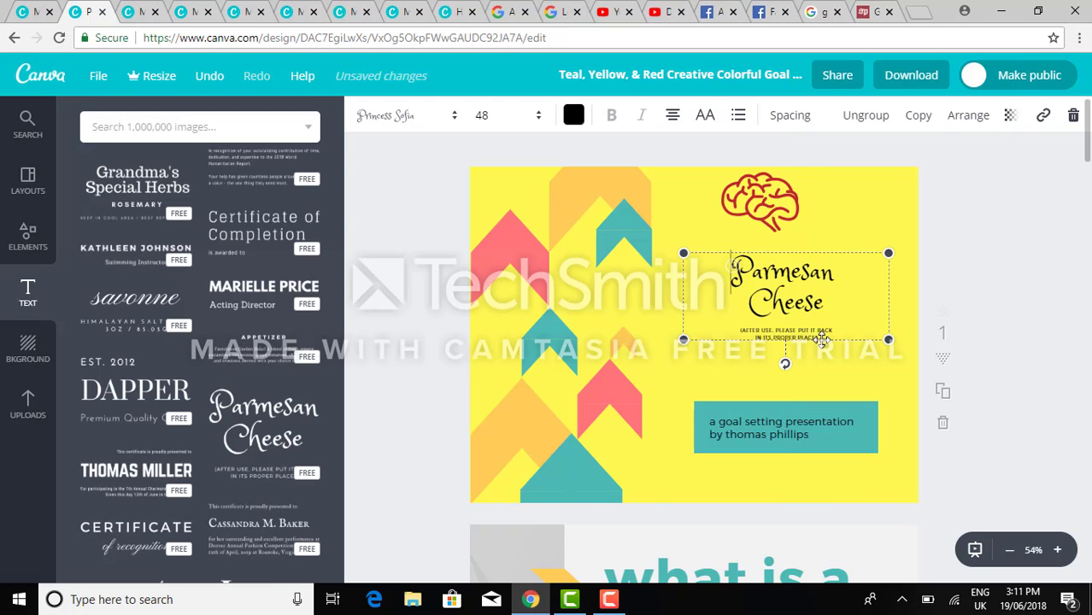
Remove the small caption from the added text combination and clear the "Parmesan Cheese" heading wording.
click(820, 331)
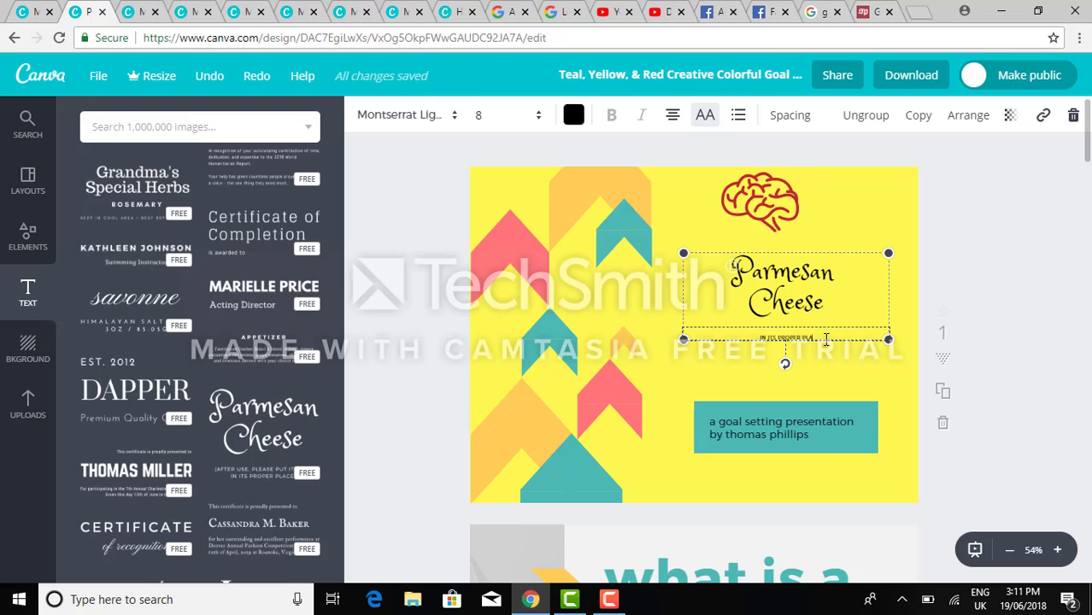
key(BackSpace)
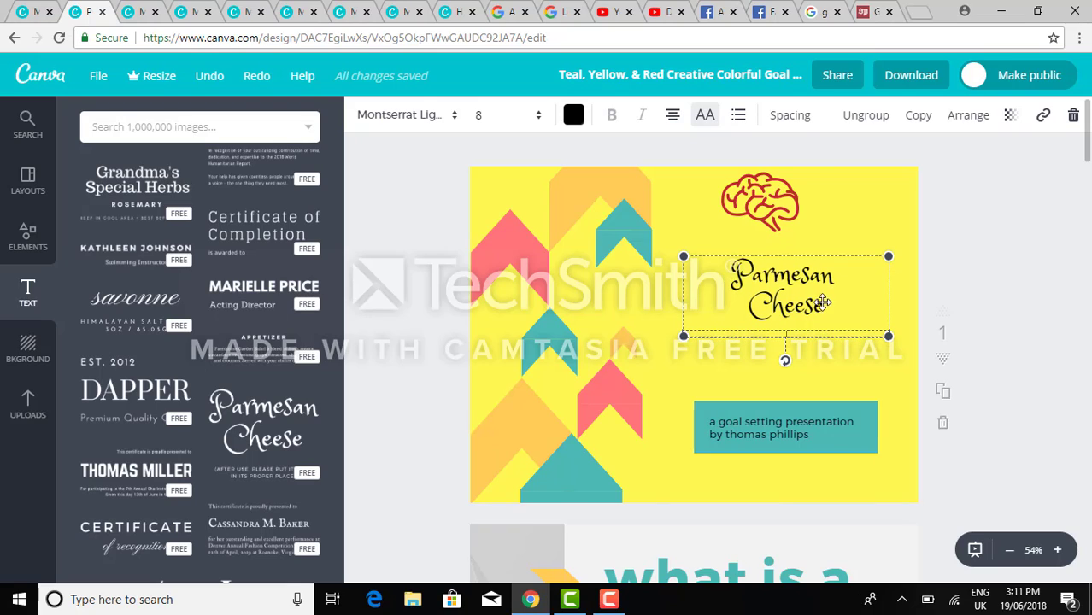
click(822, 305)
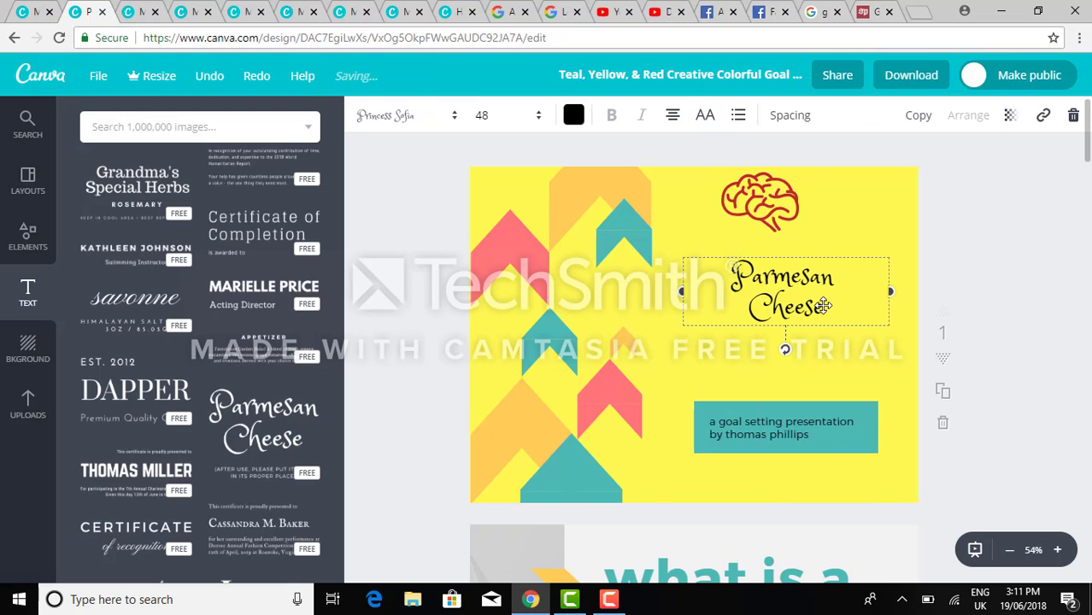
click(823, 305)
key(BackSpace)
key(BackSpace)
key(BackSpace)
key(BackSpace)
key(BackSpace)
key(BackSpace)
key(BackSpace)
key(BackSpace)
key(BackSpace)
key(BackSpace)
key(BackSpace)
key(BackSpace)
key(BackSpace)
key(BackSpace)
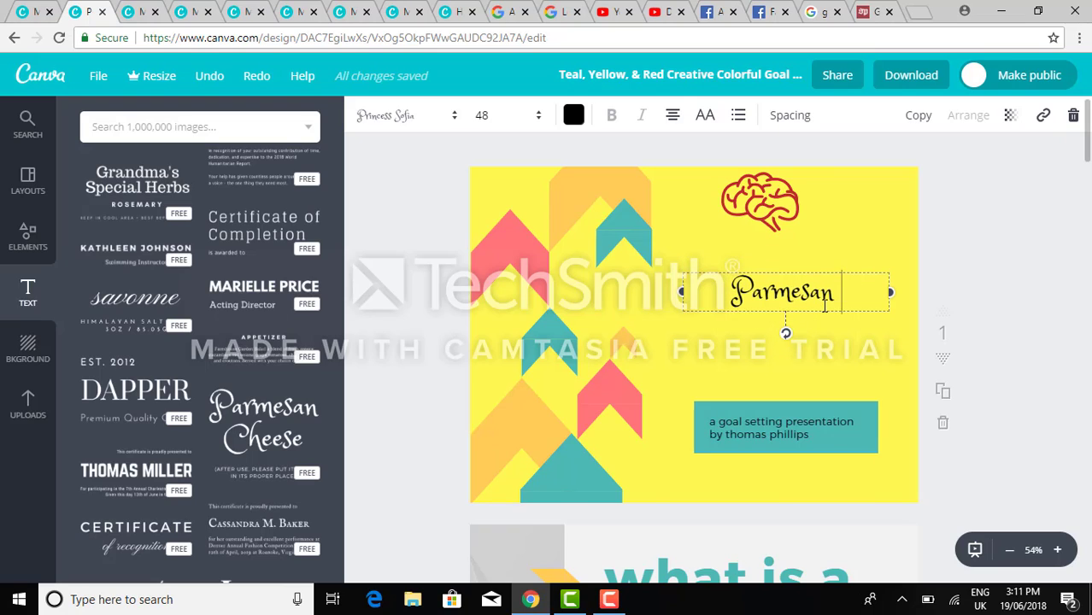
key(BackSpace)
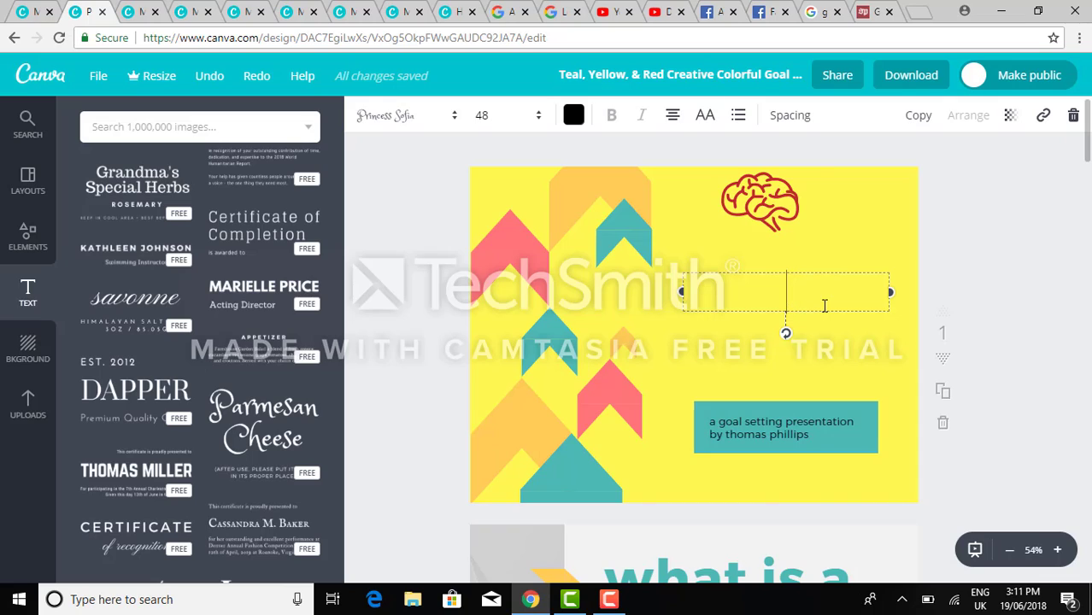
Enter "GOALS ARE LIFE CHANGERS" in capitals as the first slide's heading text.
text(goals)
key(BackSpace)
key(BackSpace)
key(BackSpace)
key(BackSpace)
key(BackSpace)
text(GOALS)
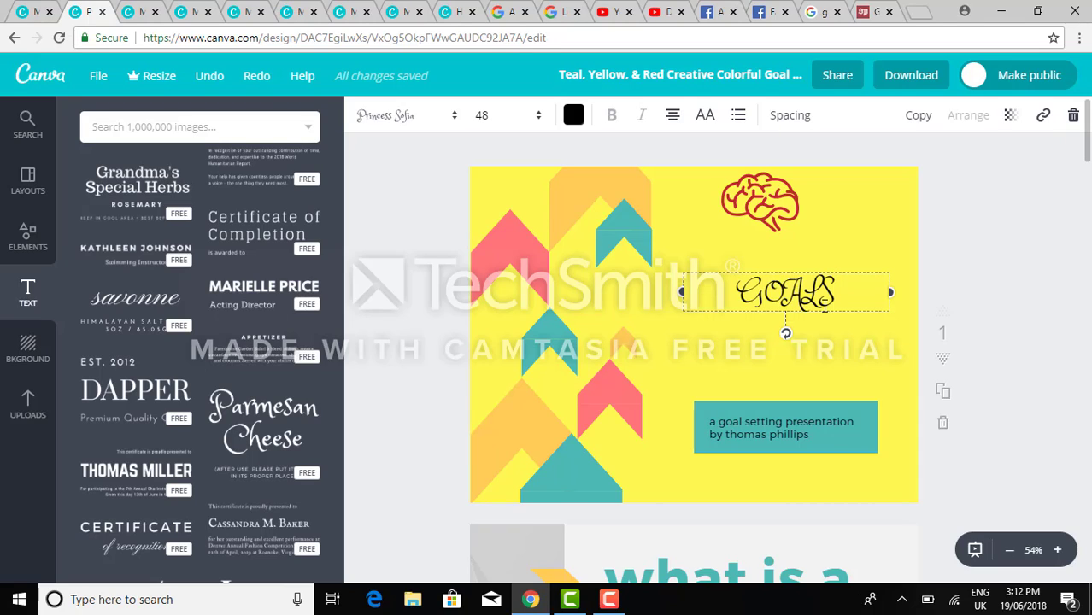
text( ARE)
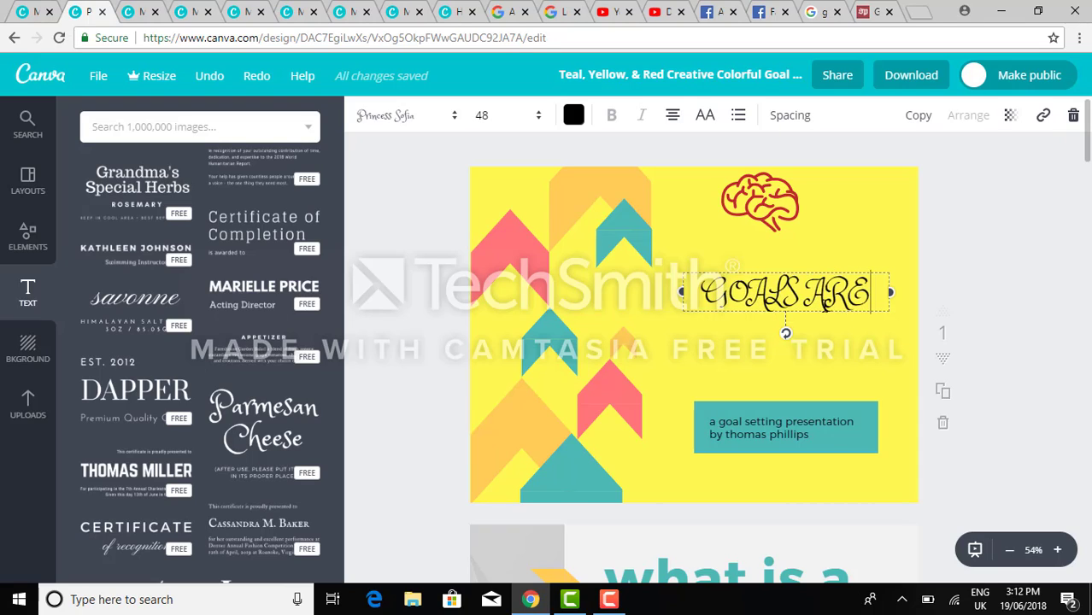
text( LIF)
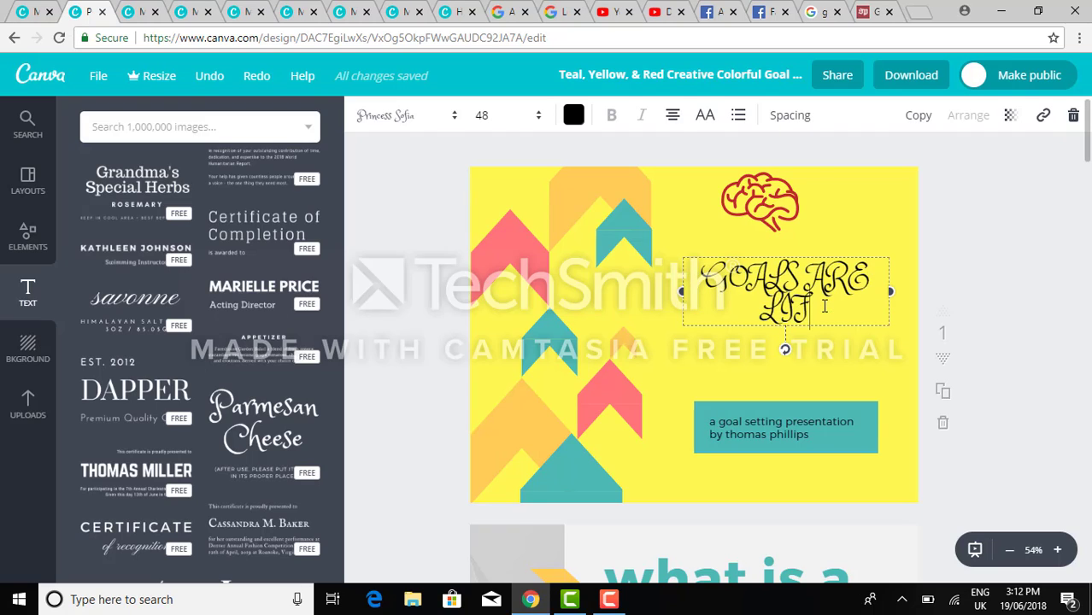
key(BackSpace)
key(BackSpace)
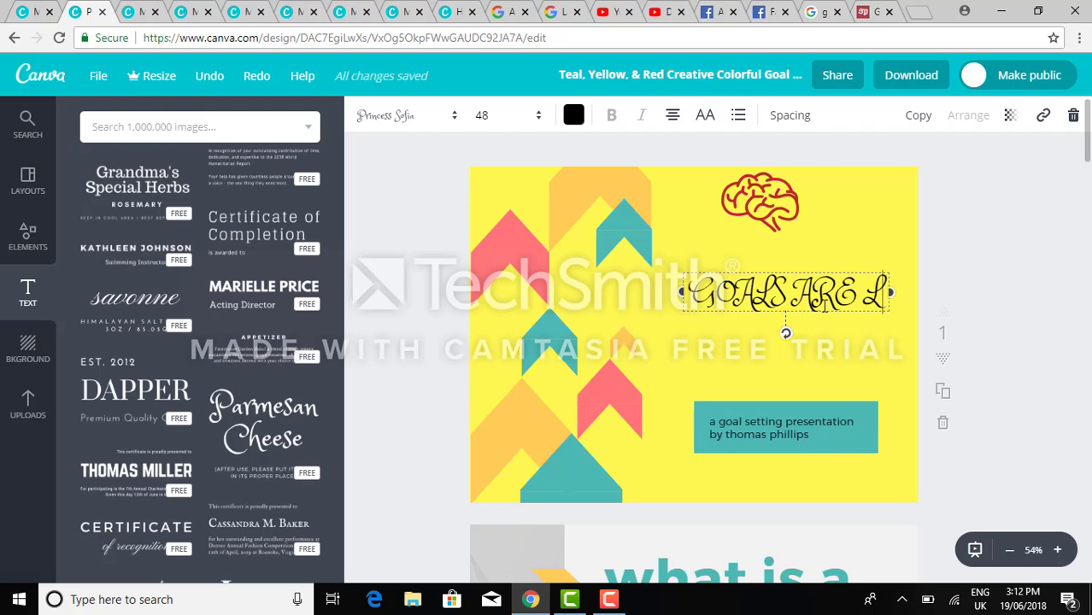
text(IFE CHANGERS)
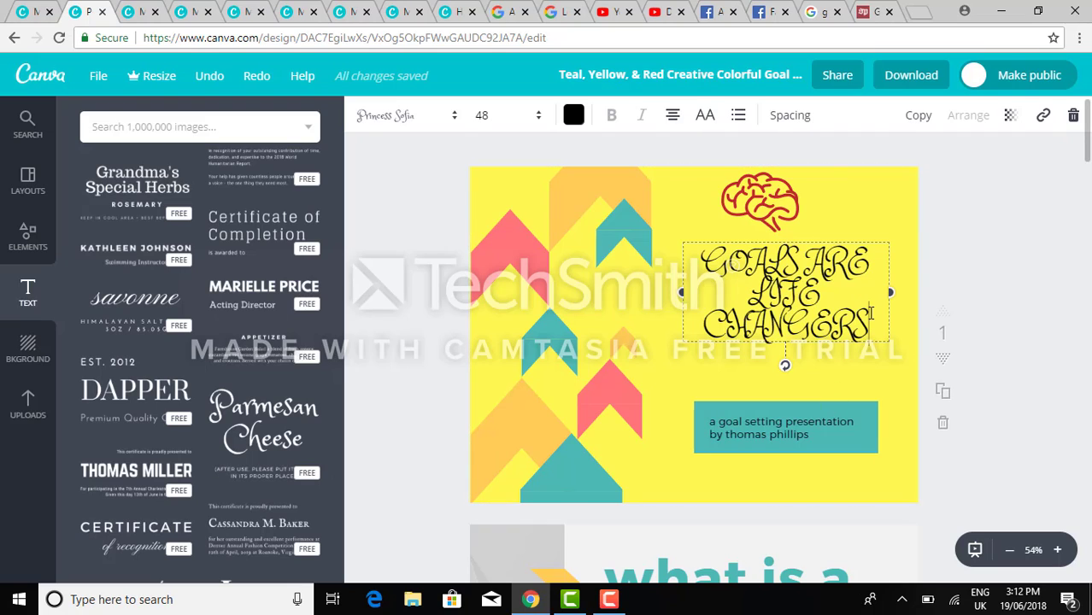
Change the font of the whole "GOALS ARE LIFE CHANGERS" heading to Adumu Regular.
drag(696, 265, 882, 377)
click(375, 319)
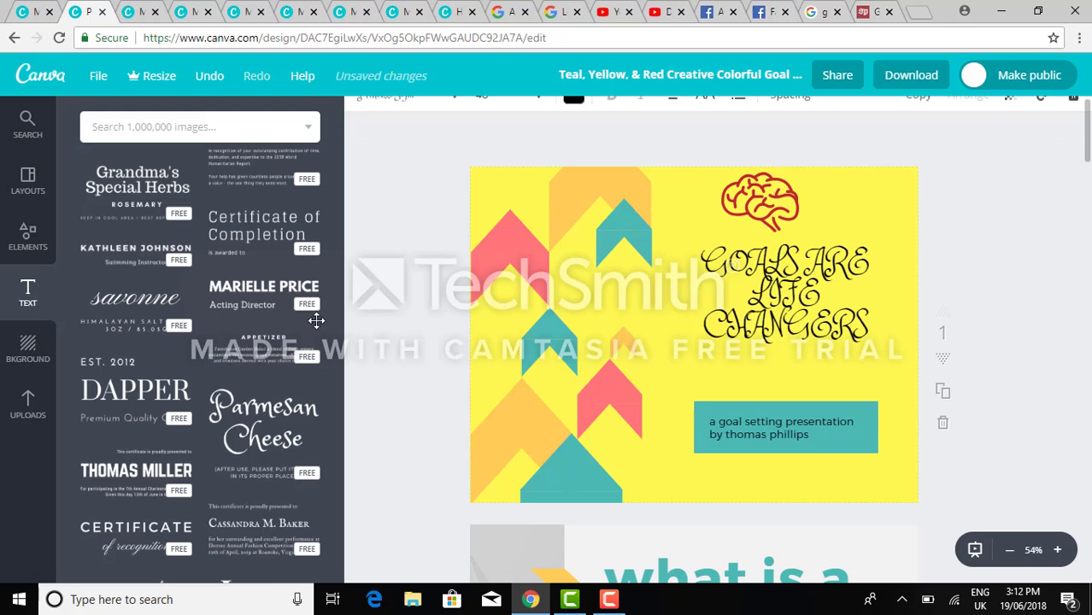
click(731, 268)
drag(705, 260, 871, 320)
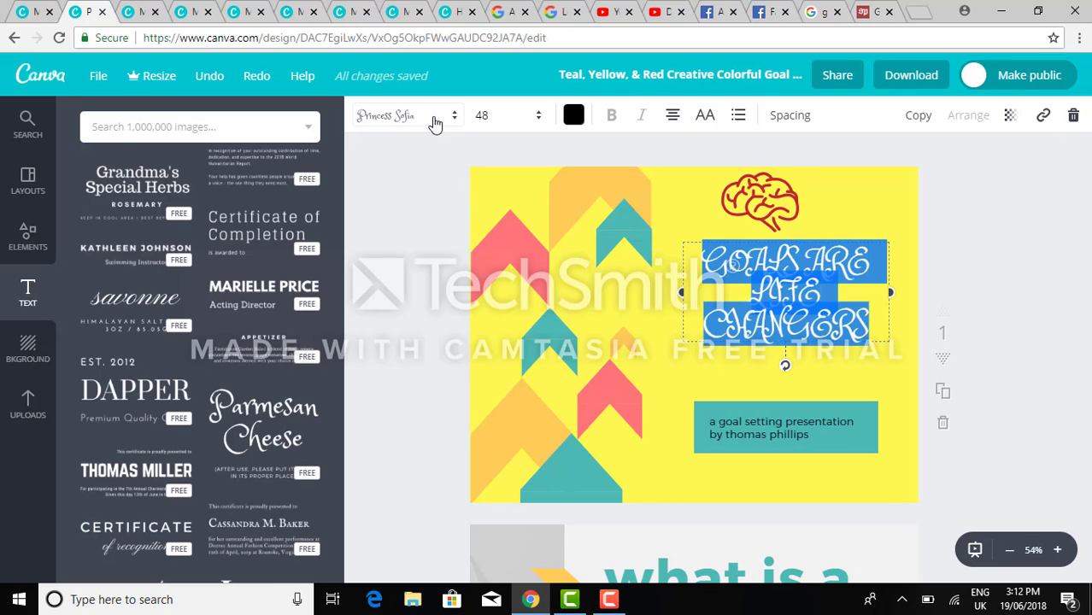
click(435, 124)
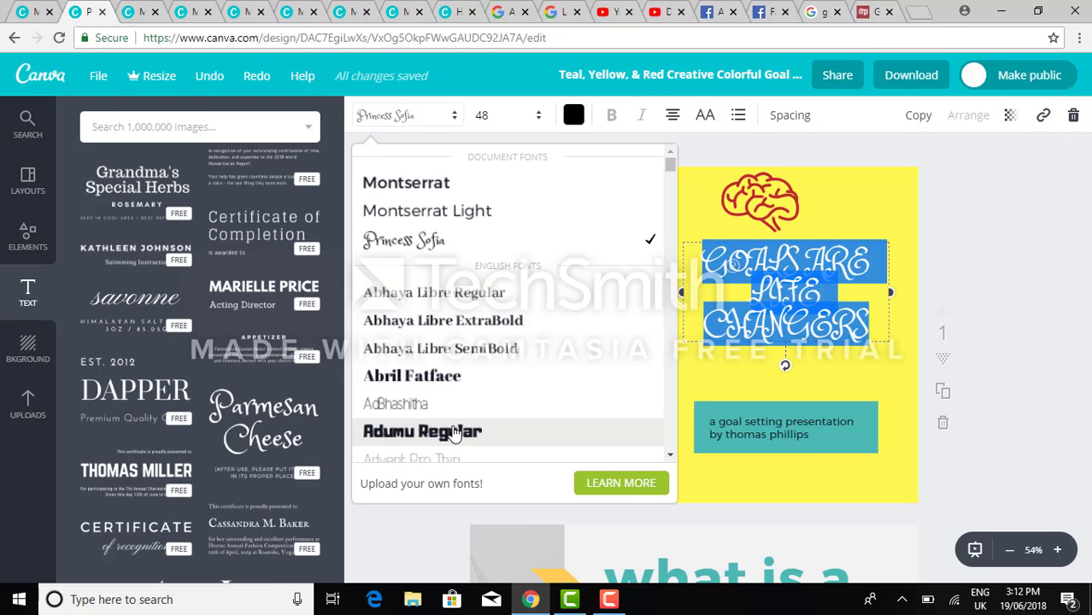
click(444, 437)
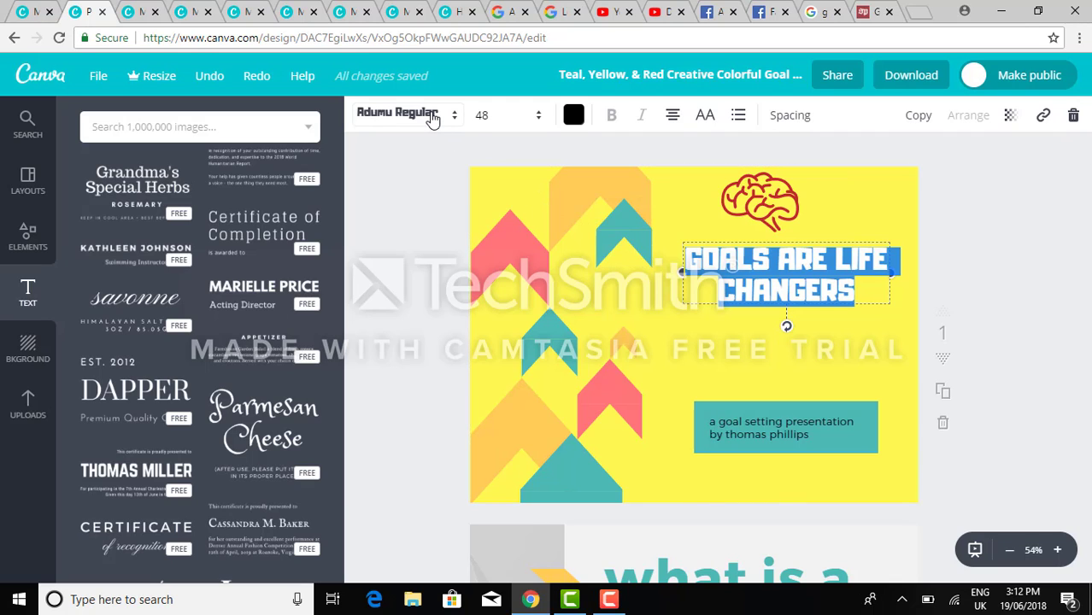
Set the font of the "GOALS ARE LIFE CHANGERS" heading to Titillium Web Bold and deselect it.
click(433, 116)
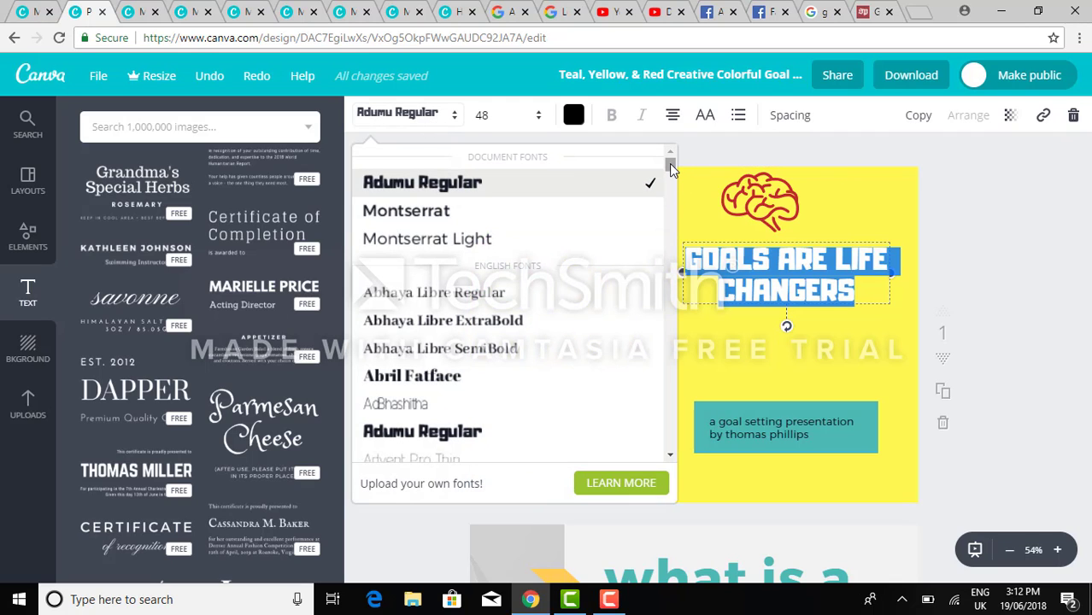
drag(670, 164, 681, 186)
drag(681, 208, 692, 468)
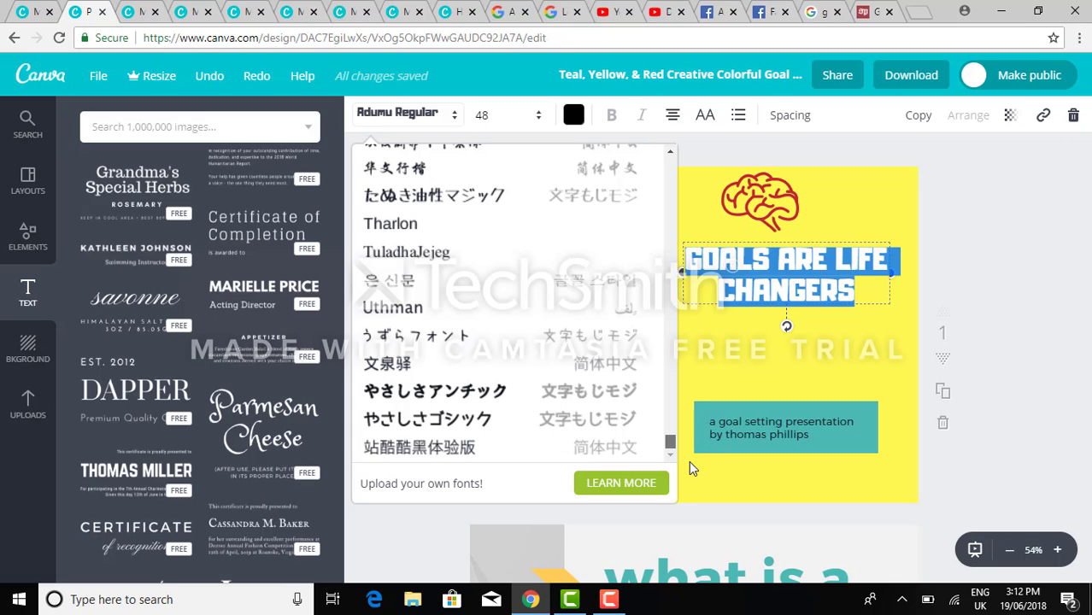
mouse_move(692, 453)
mouse_down()
mouse_move(692, 430)
mouse_move(692, 450)
mouse_up()
drag(688, 441, 690, 353)
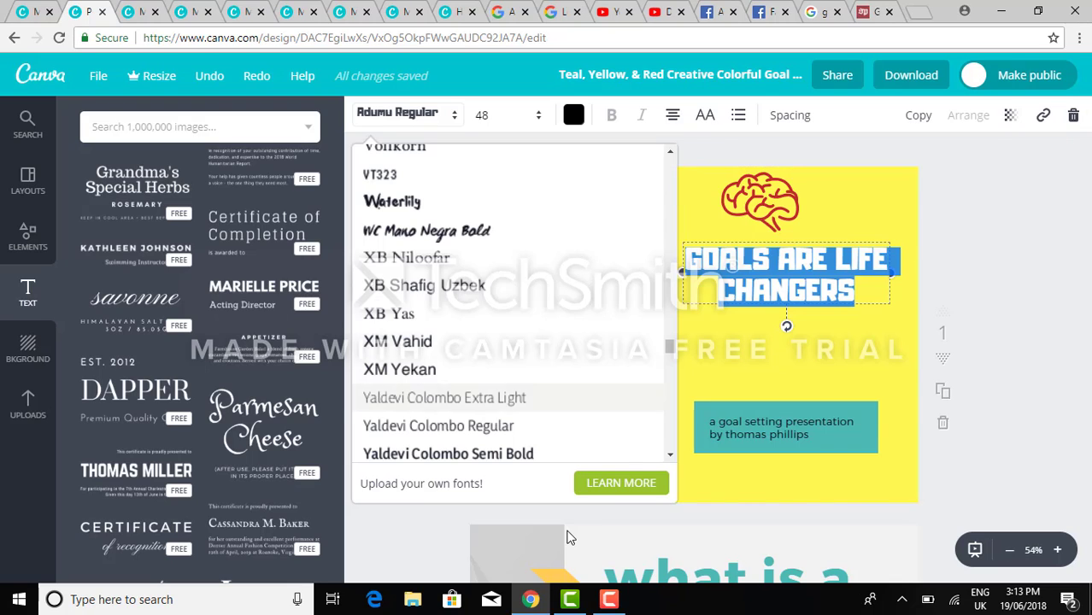
click(609, 599)
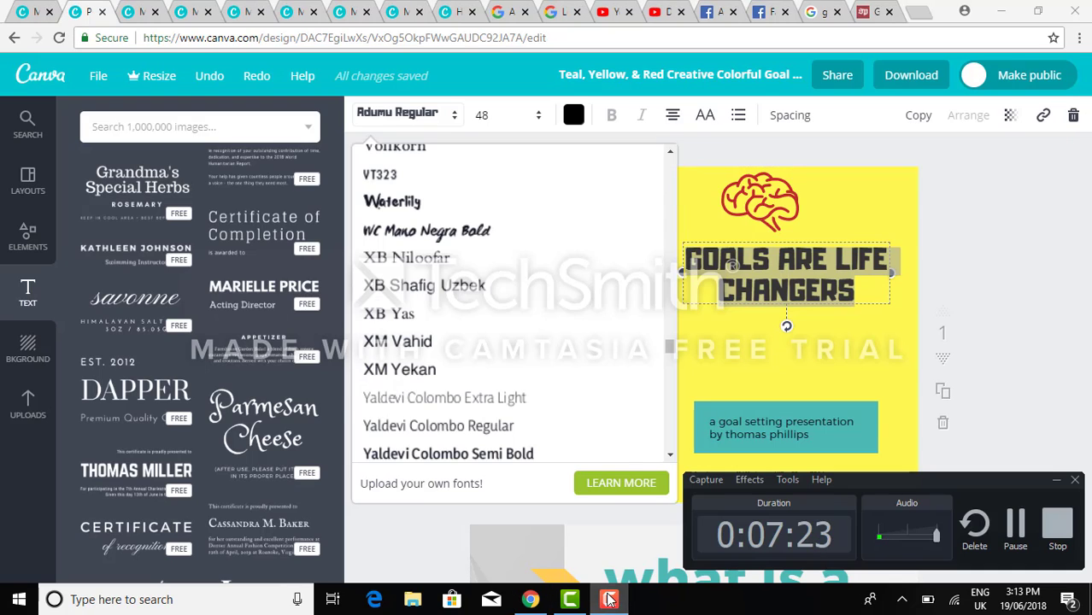
click(609, 598)
scroll(669, 175, up, 3)
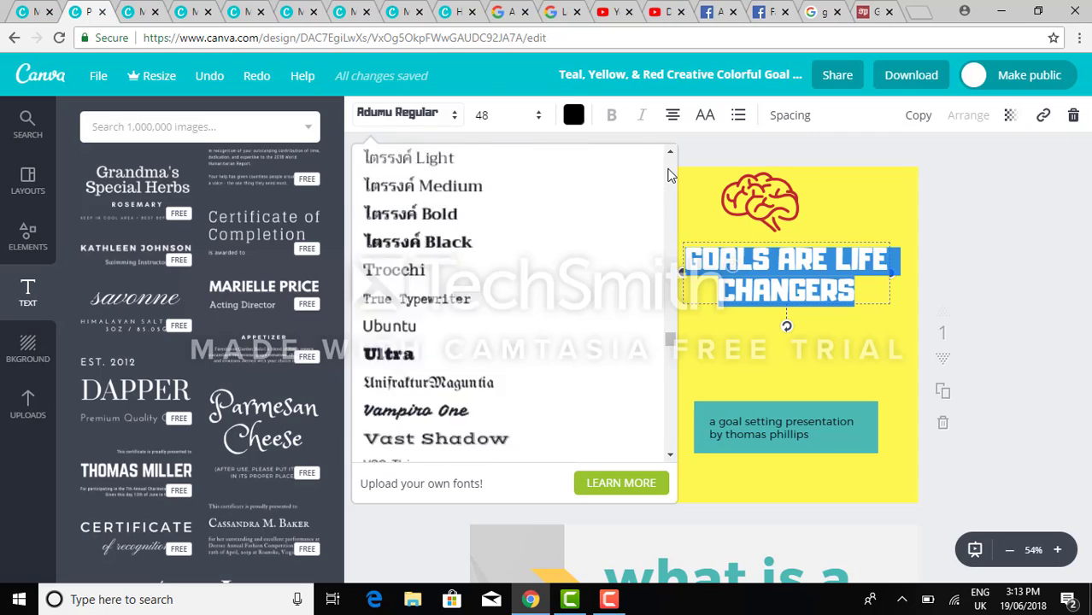
scroll(670, 175, up, 3)
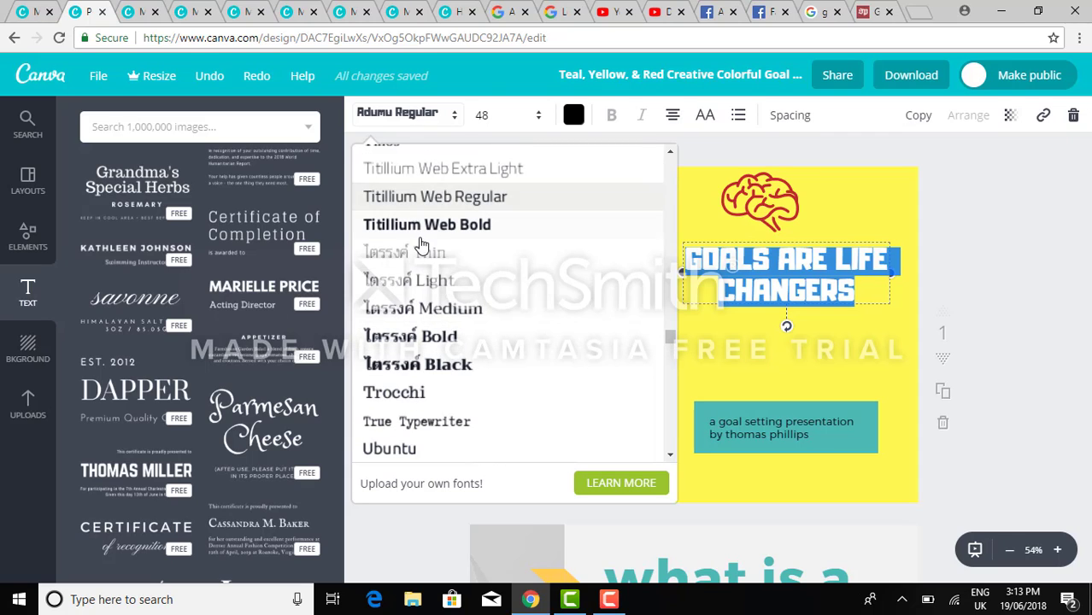
click(421, 226)
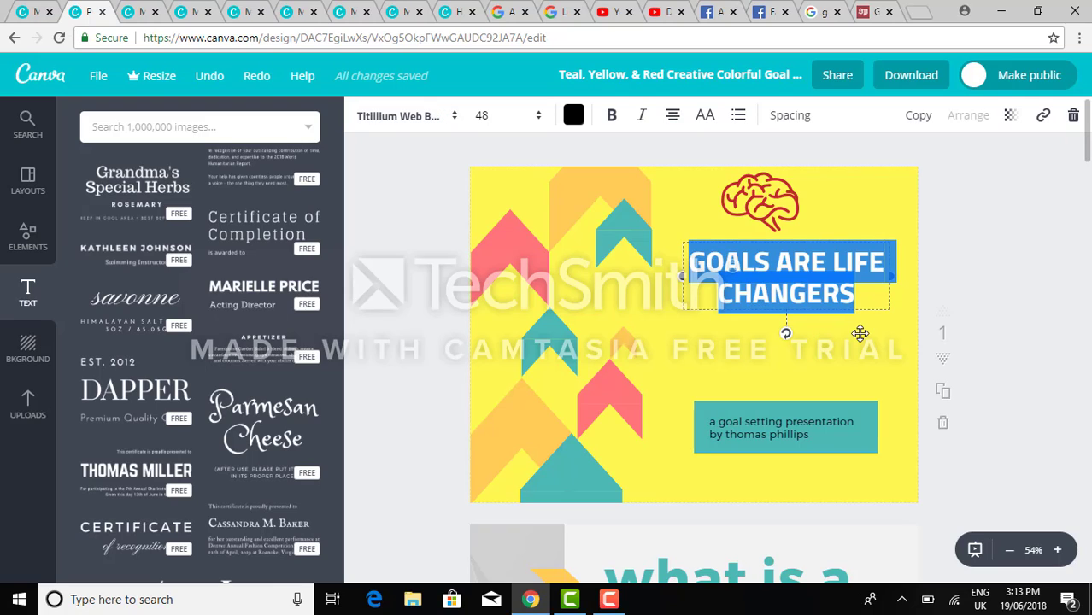
click(864, 197)
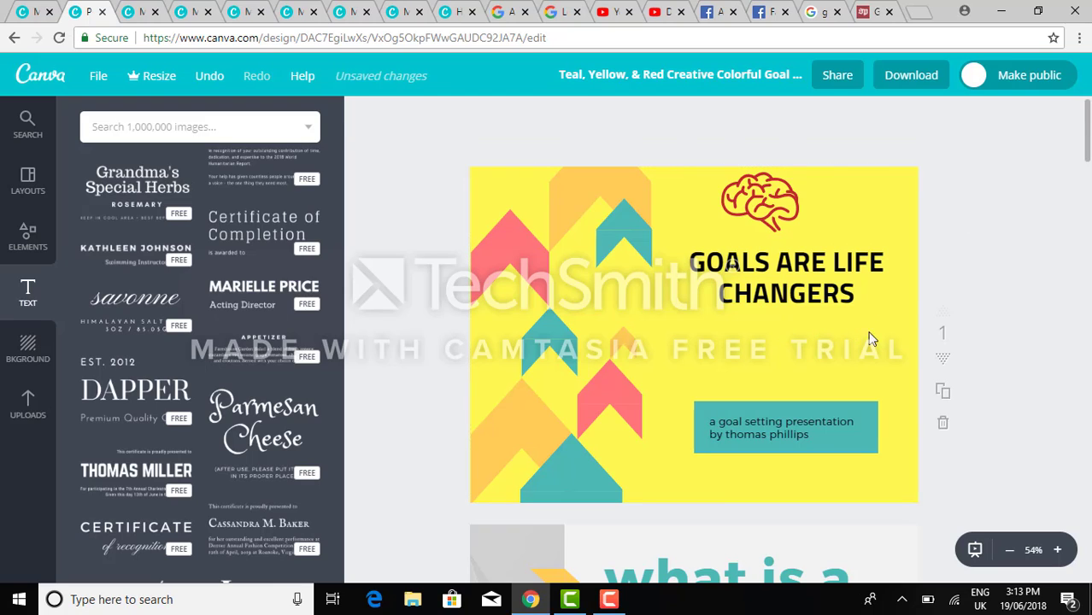
Delete both pink arrows, the large upper orange arrow and the two smaller teal arrows from the first slide.
click(500, 248)
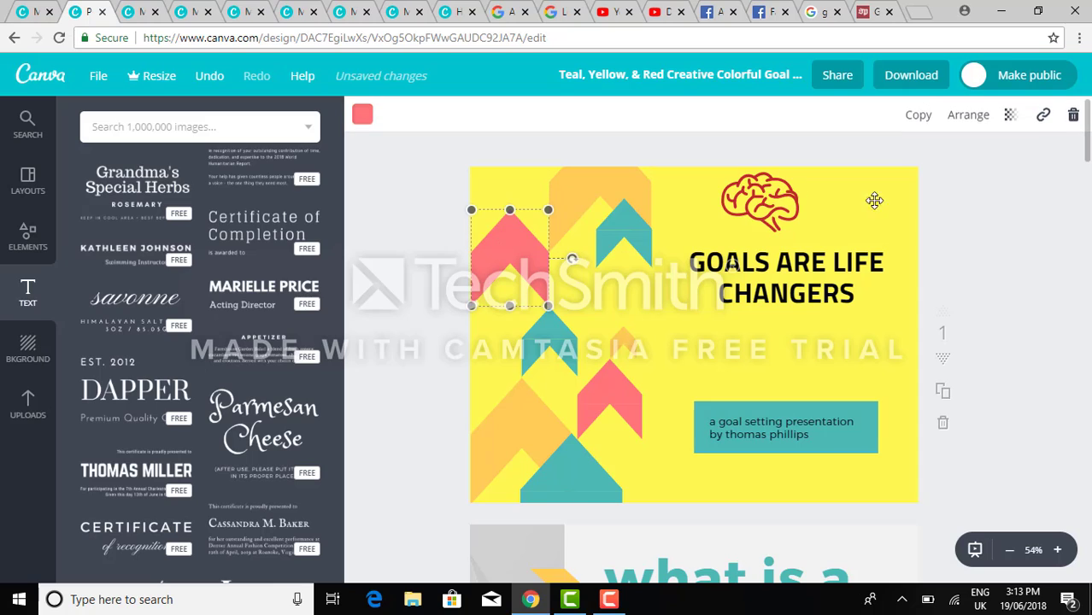
click(1074, 117)
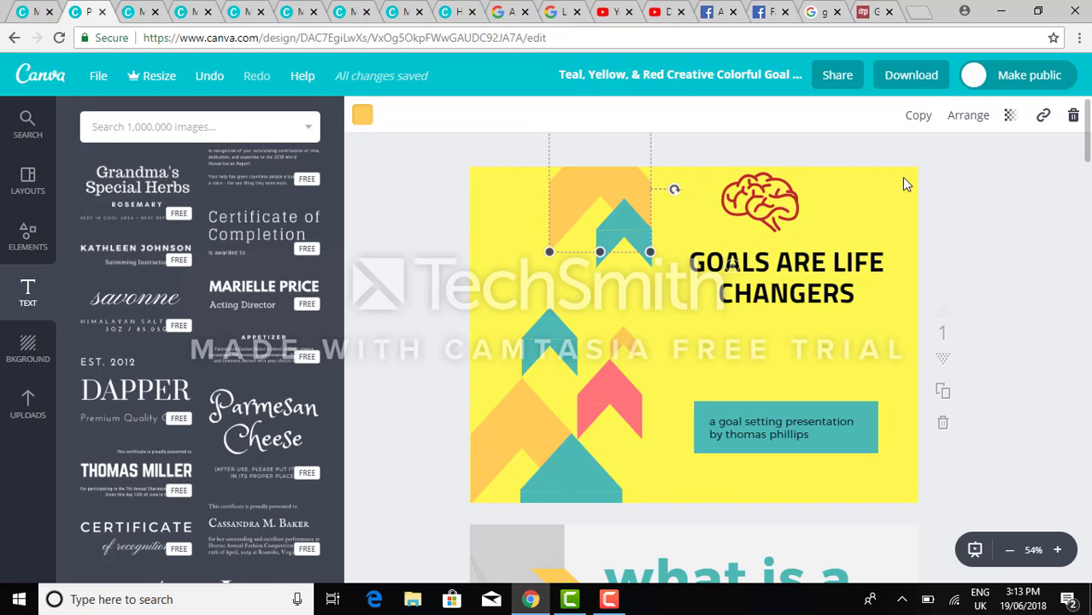
click(1074, 117)
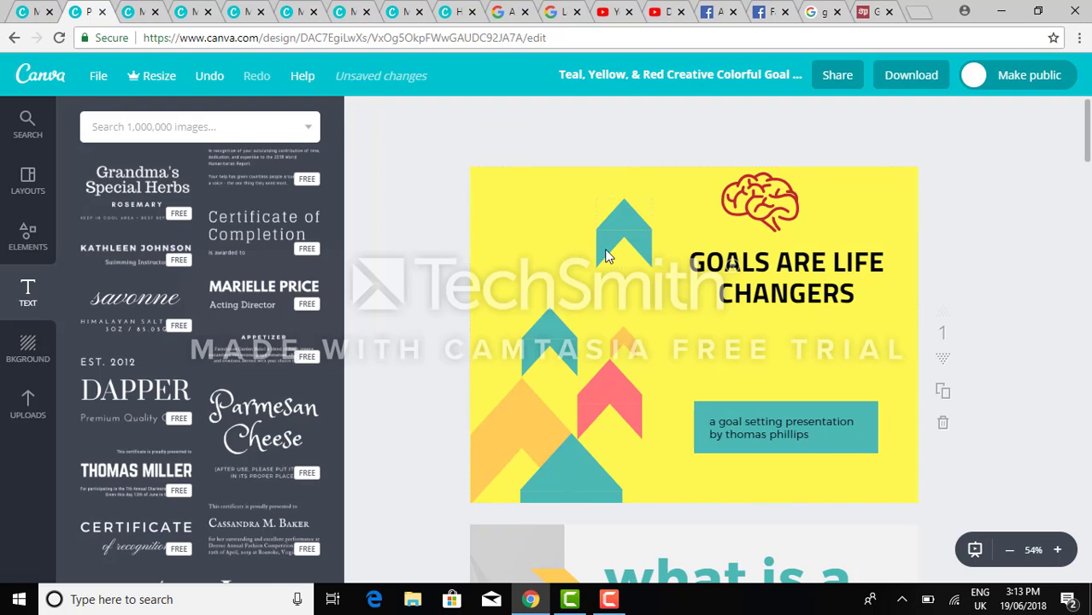
click(612, 237)
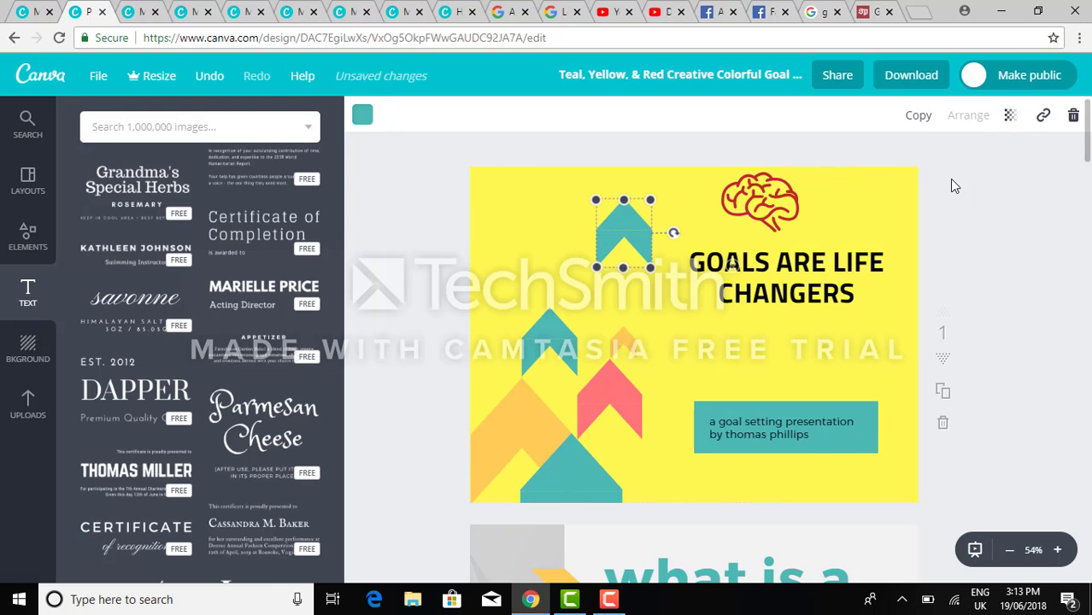
click(1073, 117)
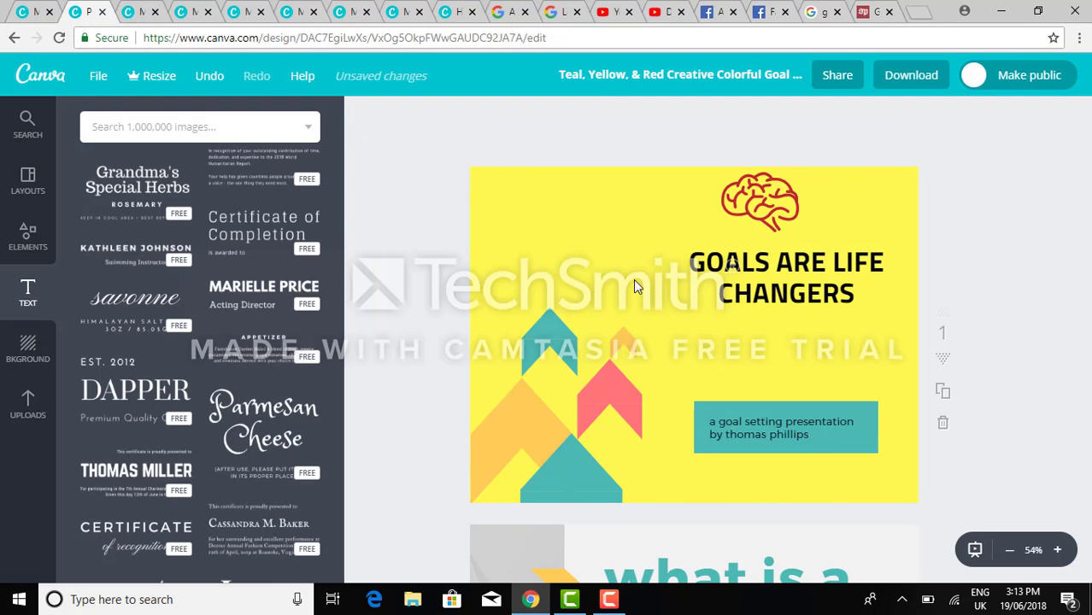
click(547, 332)
click(1073, 117)
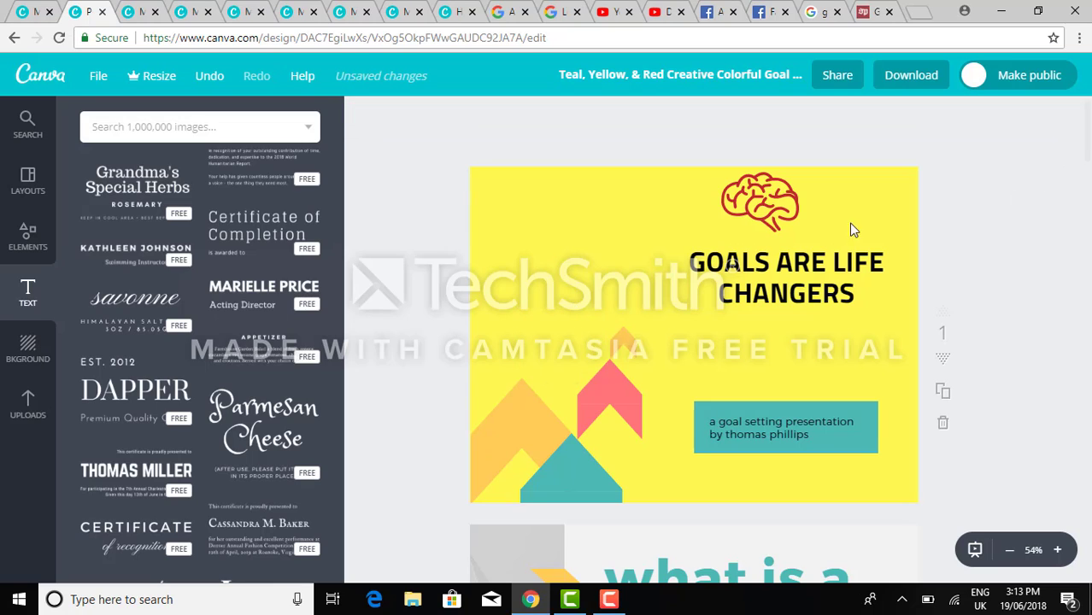
click(607, 400)
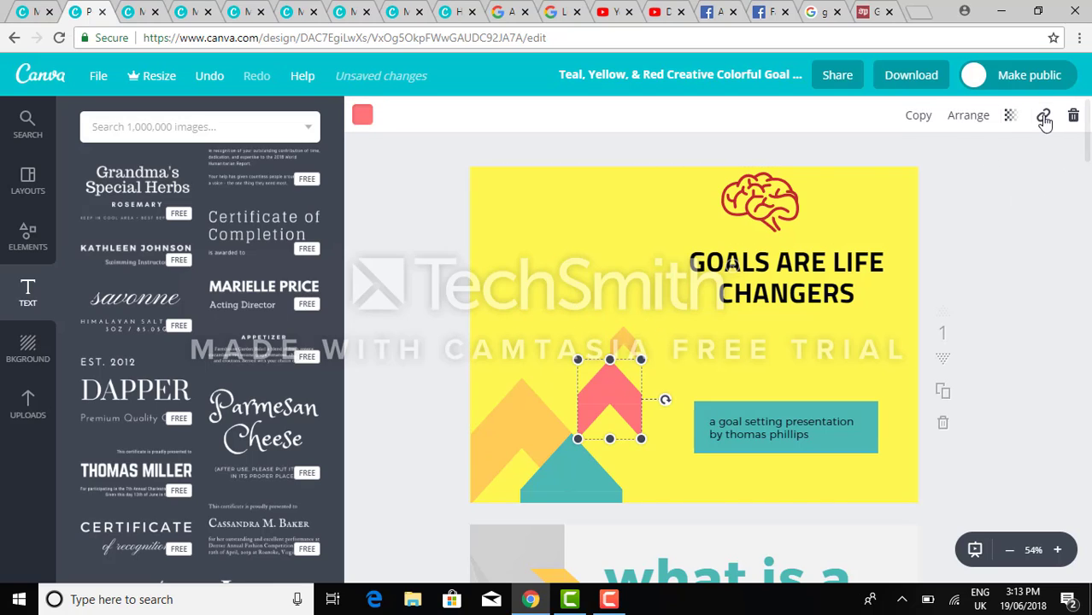
click(1073, 117)
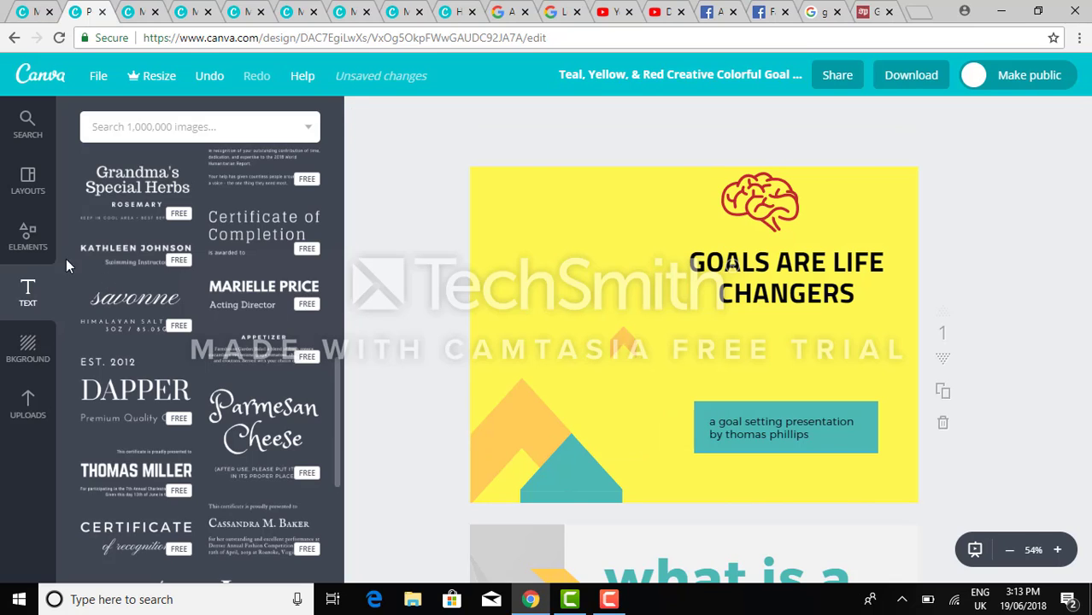
Open the free photos collection among the elements, and search the image library for "GOAL".
click(28, 238)
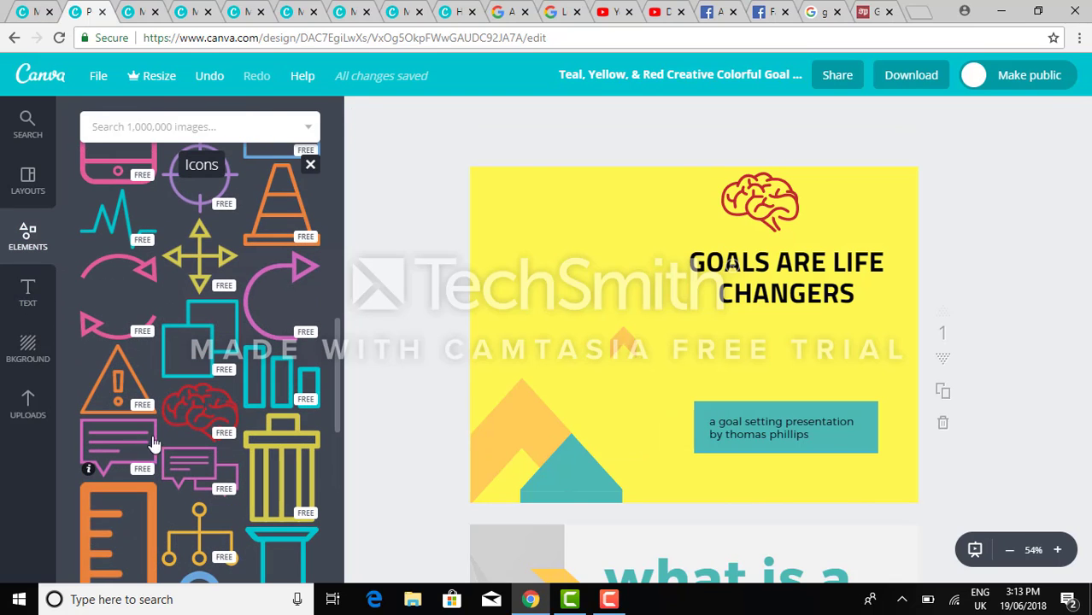
drag(339, 361, 347, 269)
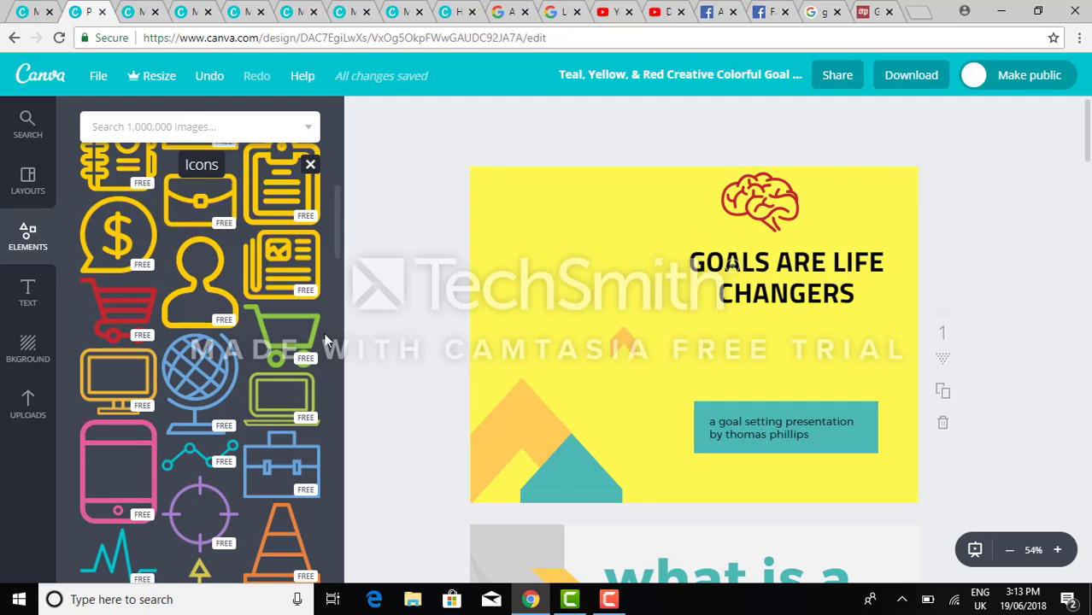
click(32, 243)
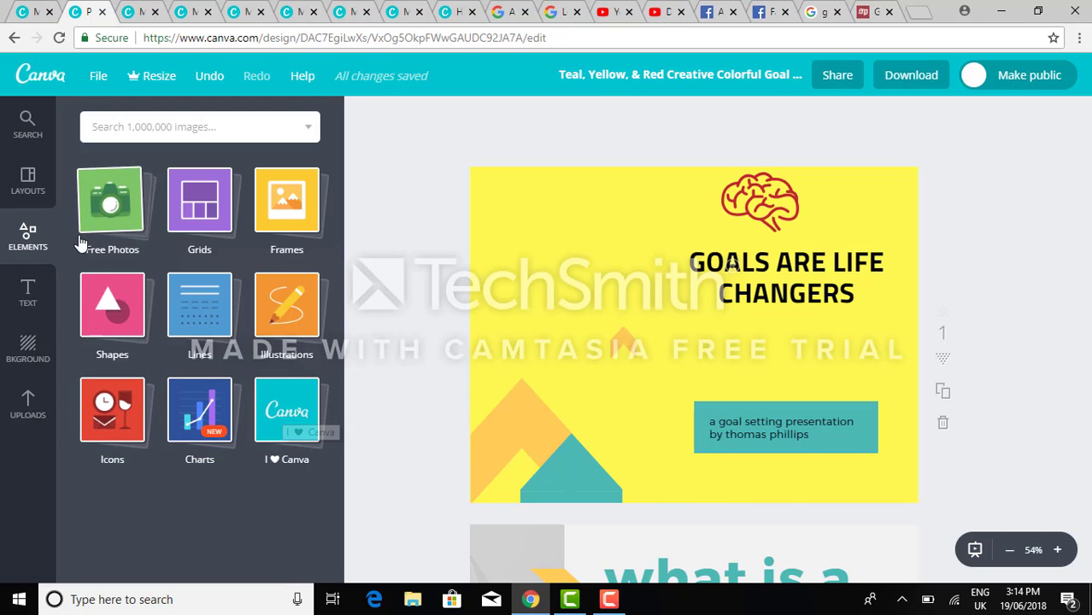
click(112, 224)
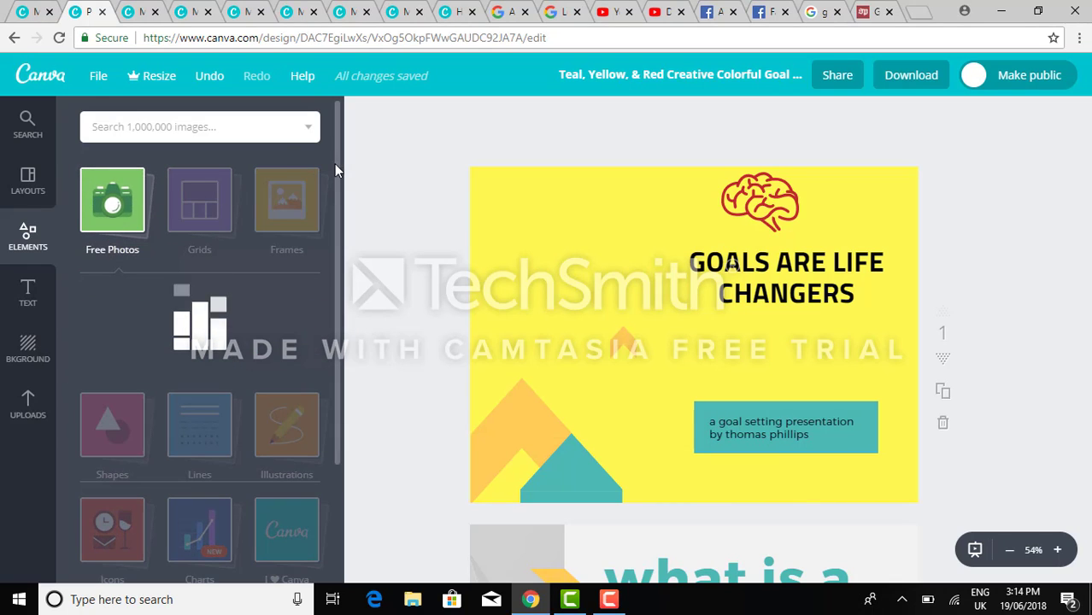
click(249, 134)
text(GOAL)
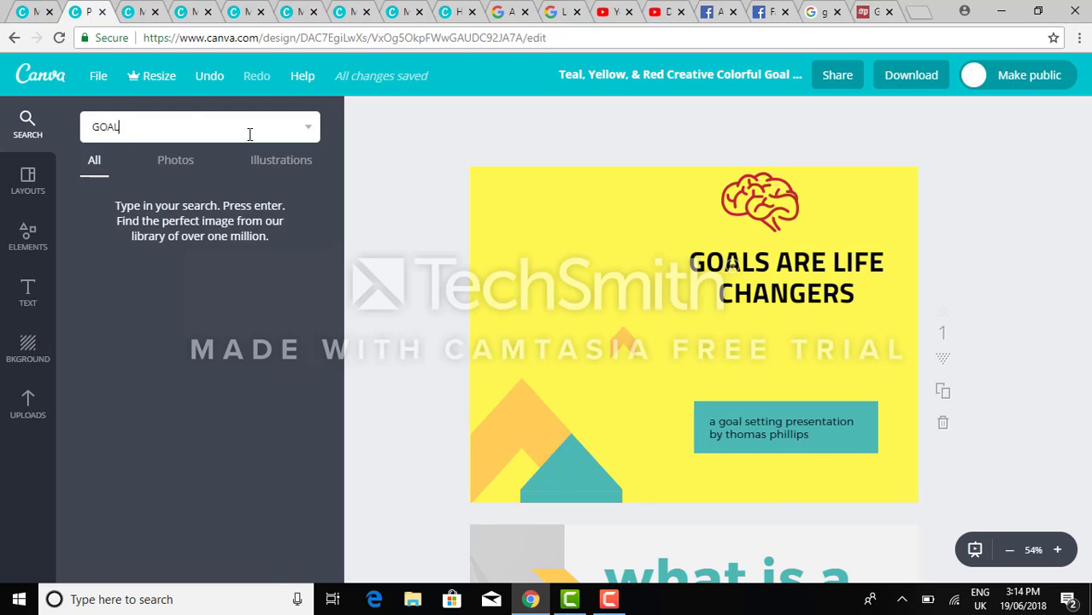
key(Return)
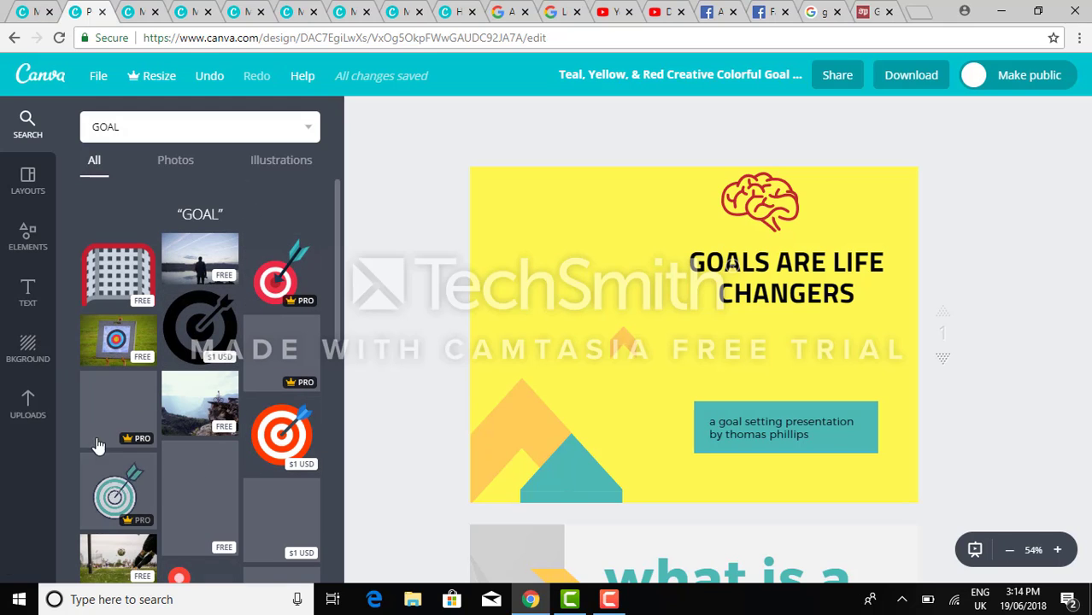
Add the free archery target photo from the search results, and delete it from the second slide.
drag(119, 342, 198, 318)
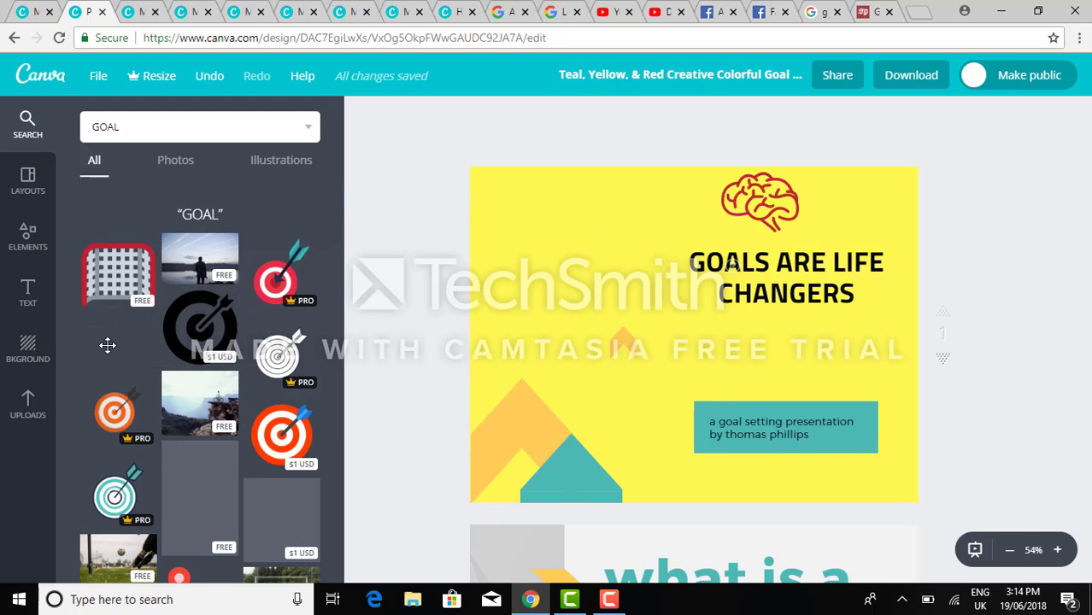
drag(111, 329, 664, 222)
drag(517, 254, 586, 261)
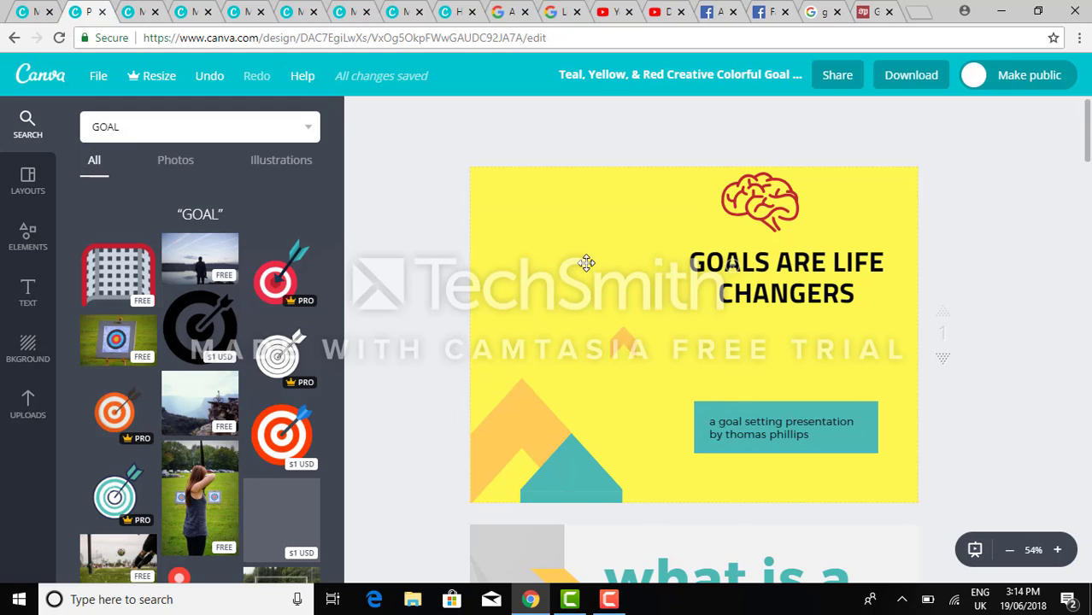
mouse_move(135, 339)
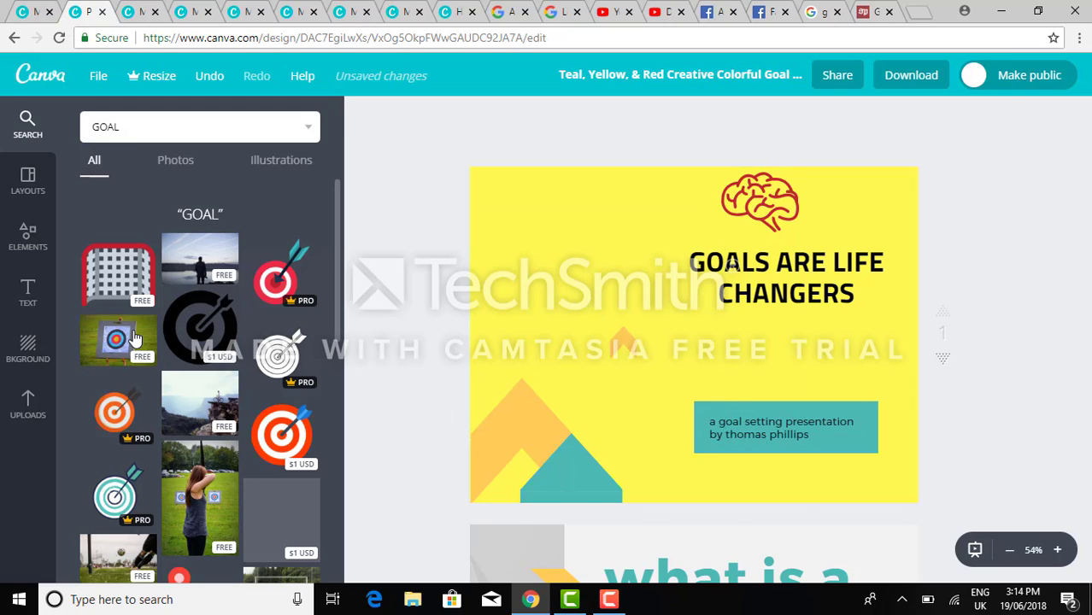
click(537, 285)
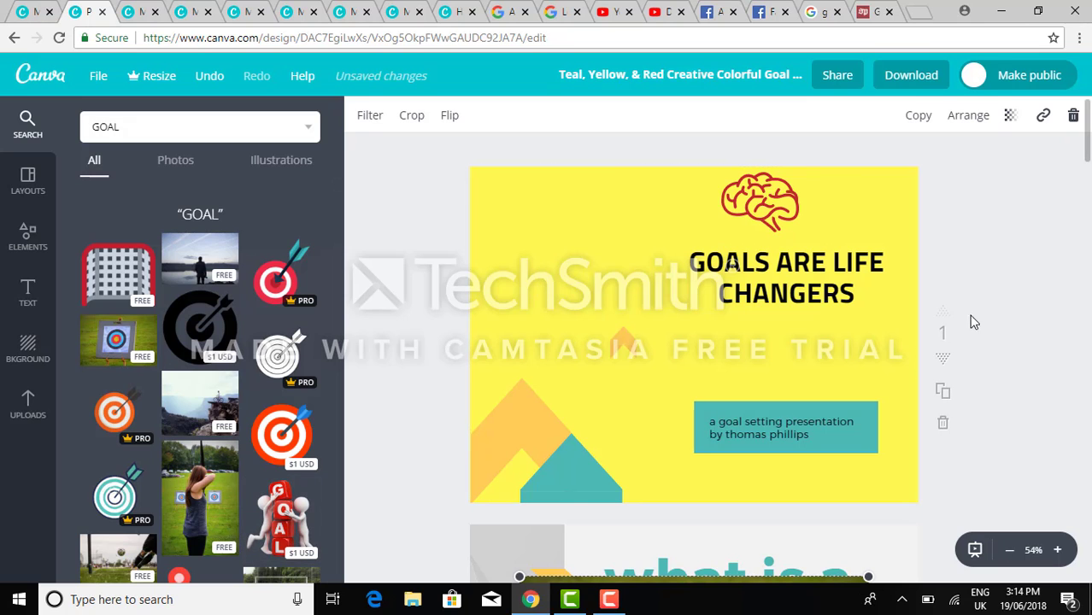
mouse_move(1088, 136)
mouse_down()
mouse_move(1088, 168)
mouse_move(1088, 138)
mouse_up()
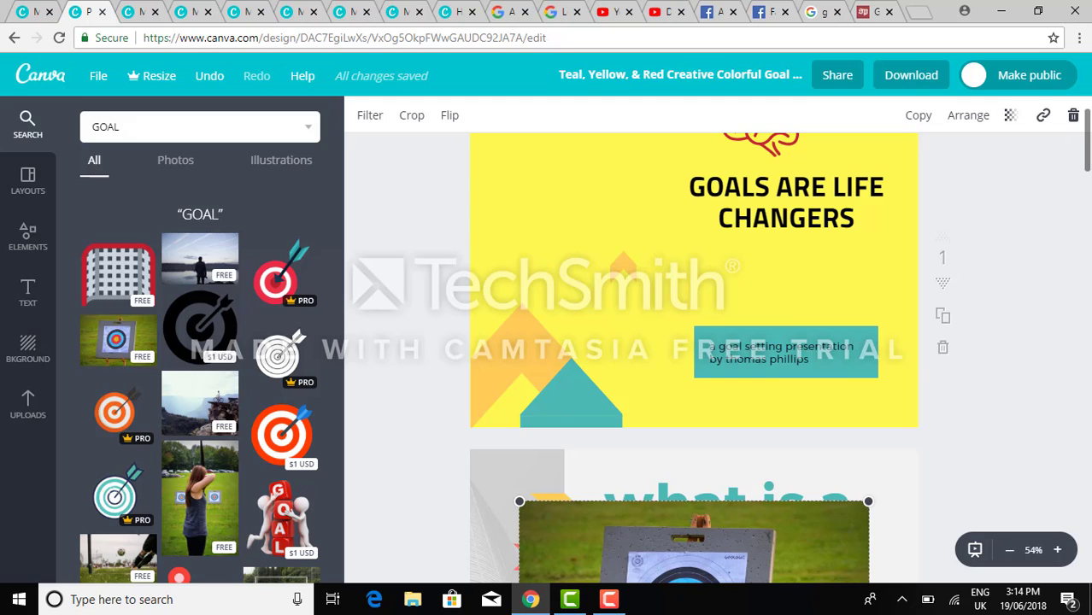
scroll(695, 513, down, 3)
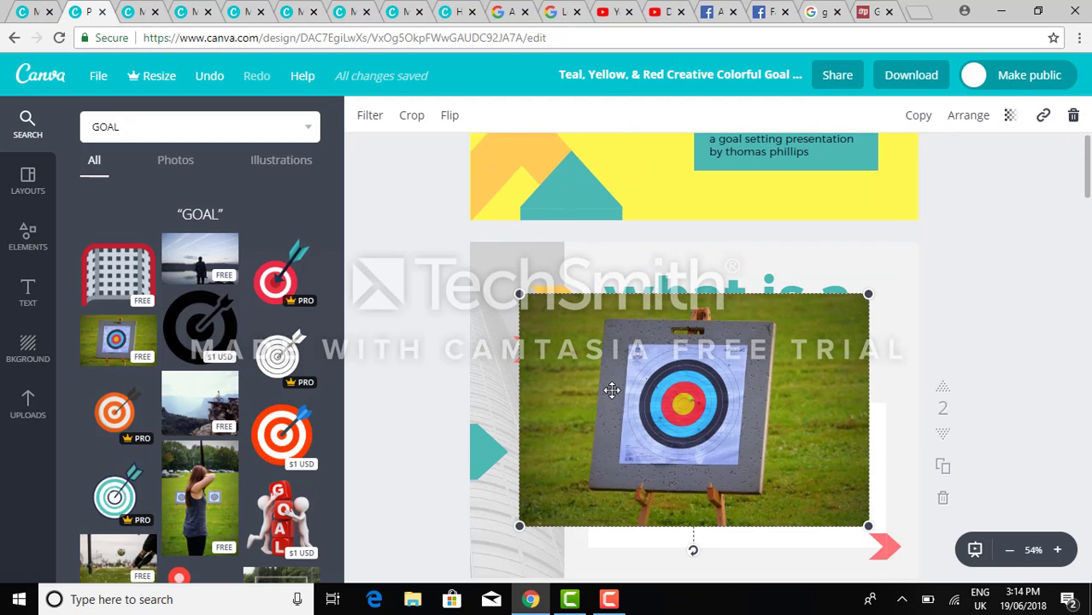
click(1075, 119)
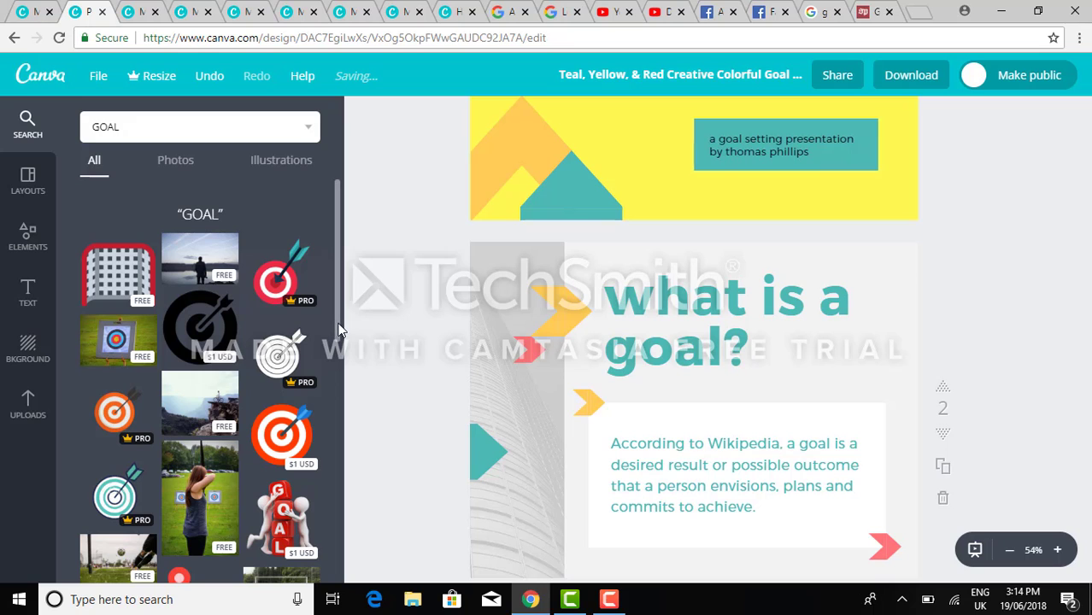
Clear the image search and place the free photo of an orange sunset over the sea on the first slide.
drag(339, 331, 340, 271)
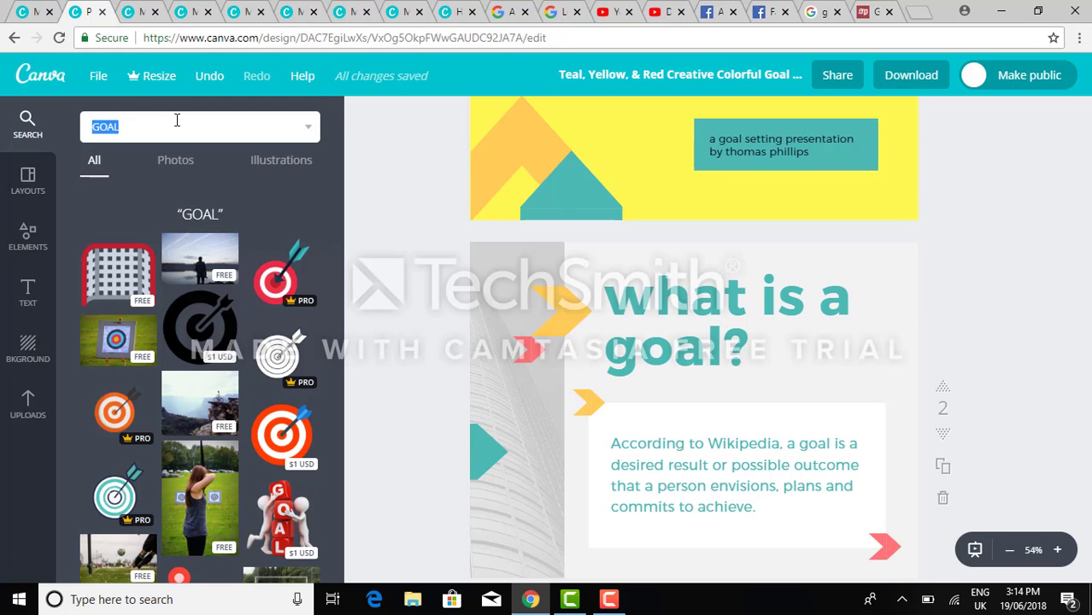
key(BackSpace)
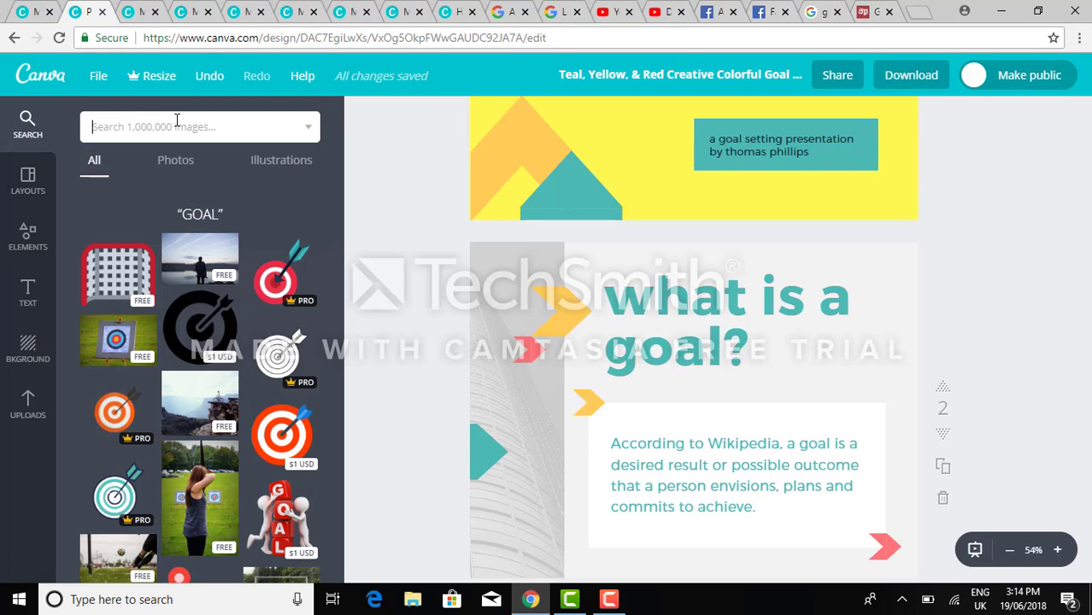
click(32, 245)
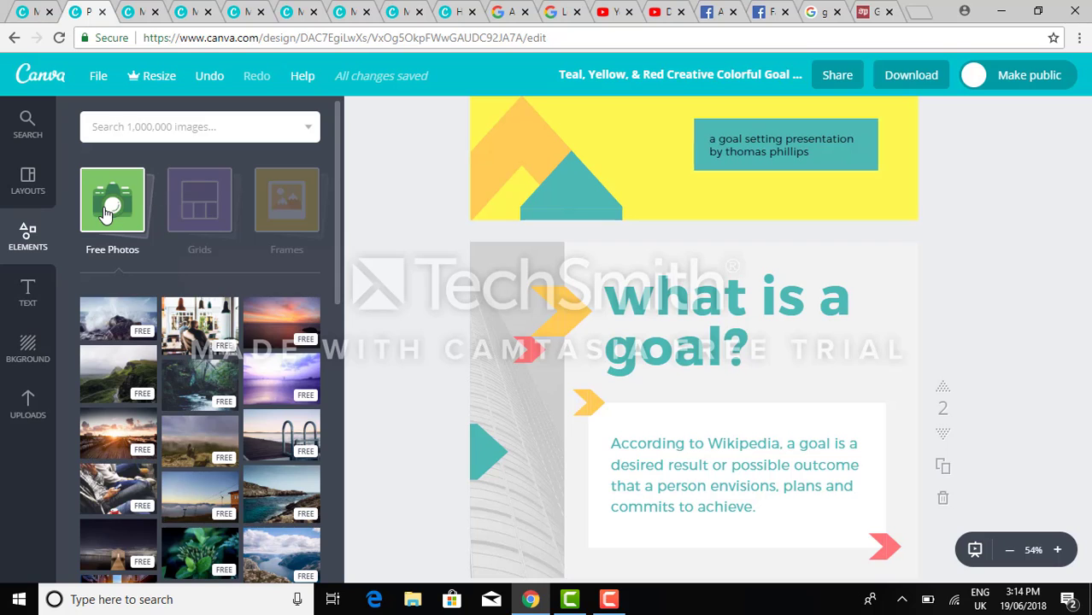
click(105, 213)
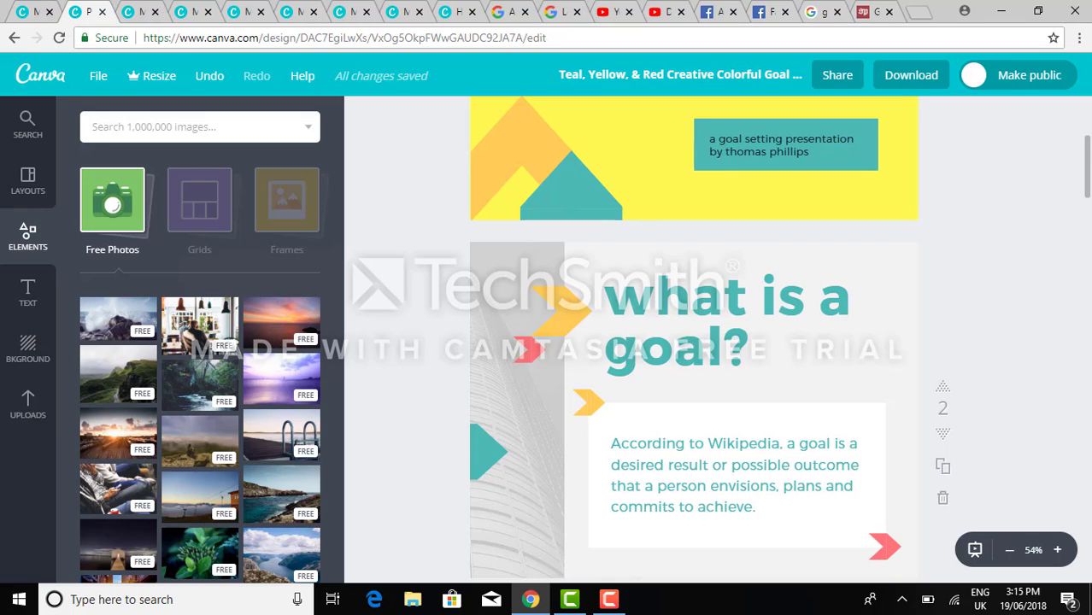
drag(1088, 152, 1088, 106)
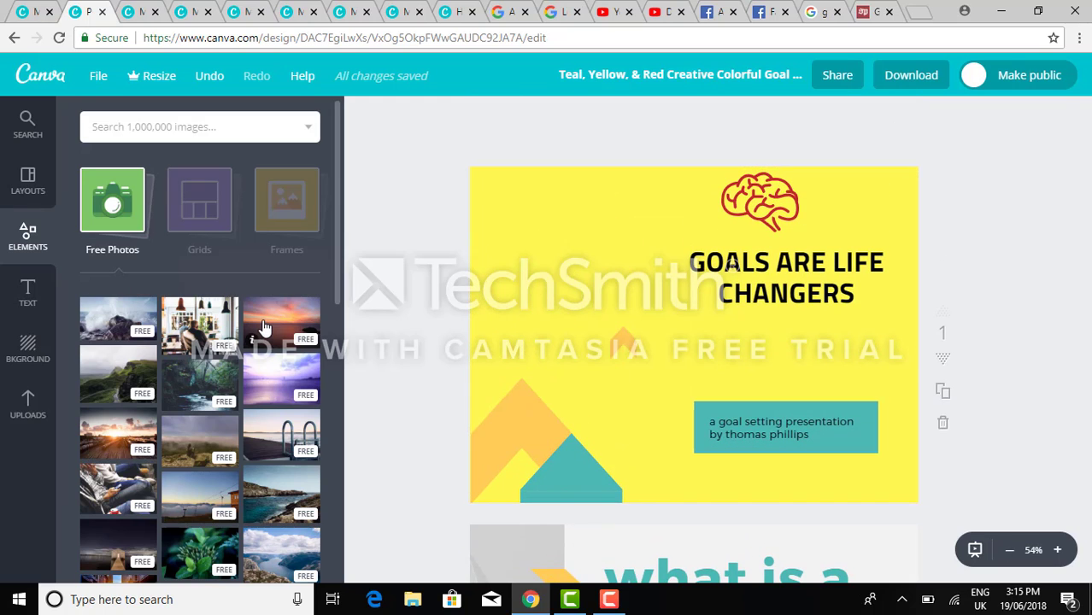
drag(313, 304, 530, 274)
drag(652, 257, 575, 271)
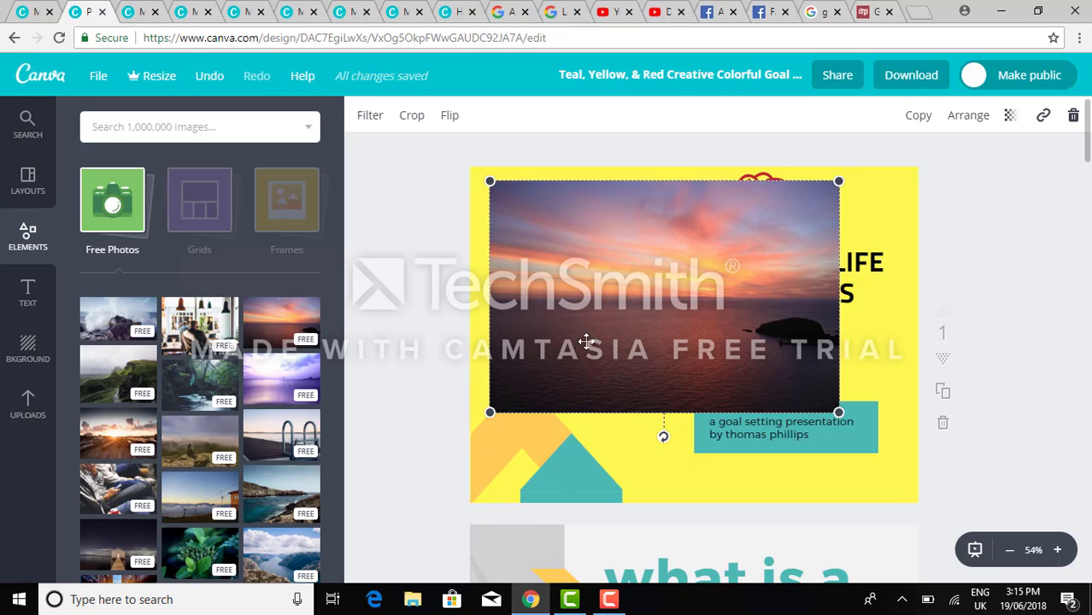
Send the sunset photo backward behind the heading on the first slide.
click(1044, 117)
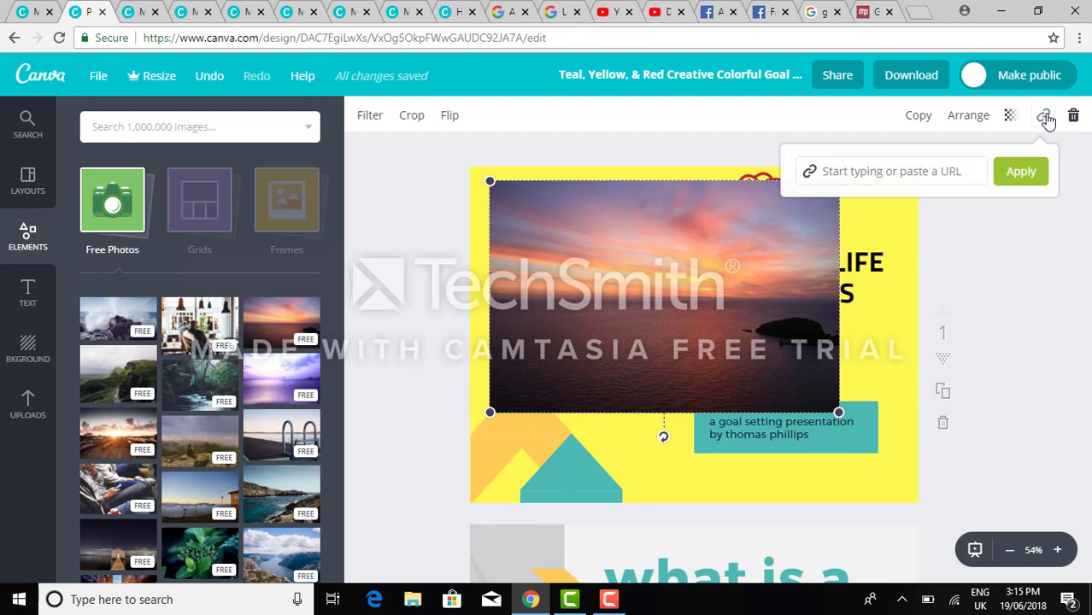
click(959, 121)
click(928, 187)
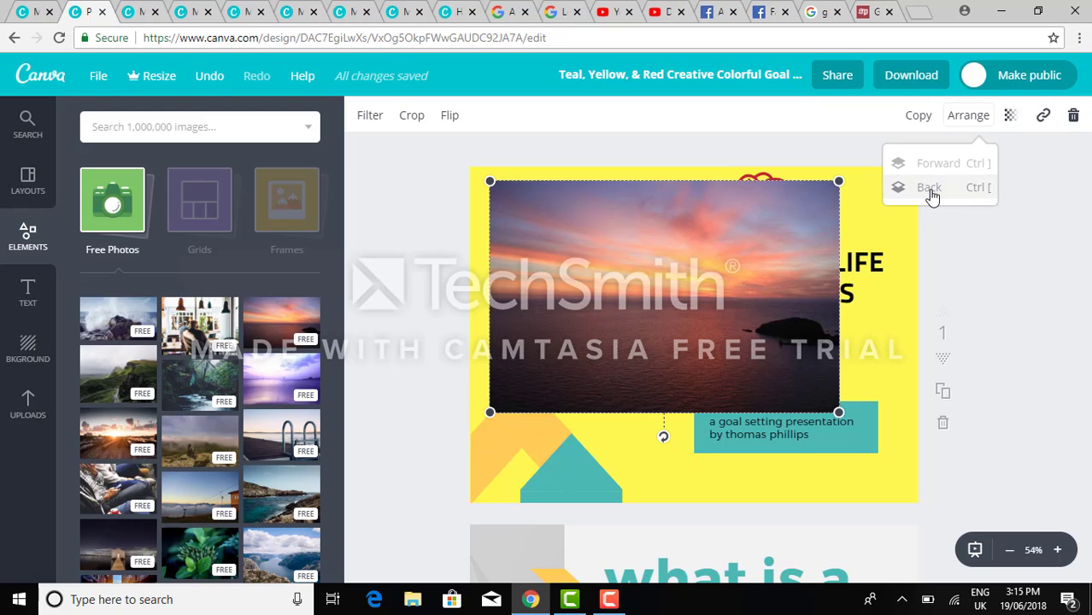
Bring the red brain icon and the teal subtitle box forward to the front of the first slide.
click(766, 175)
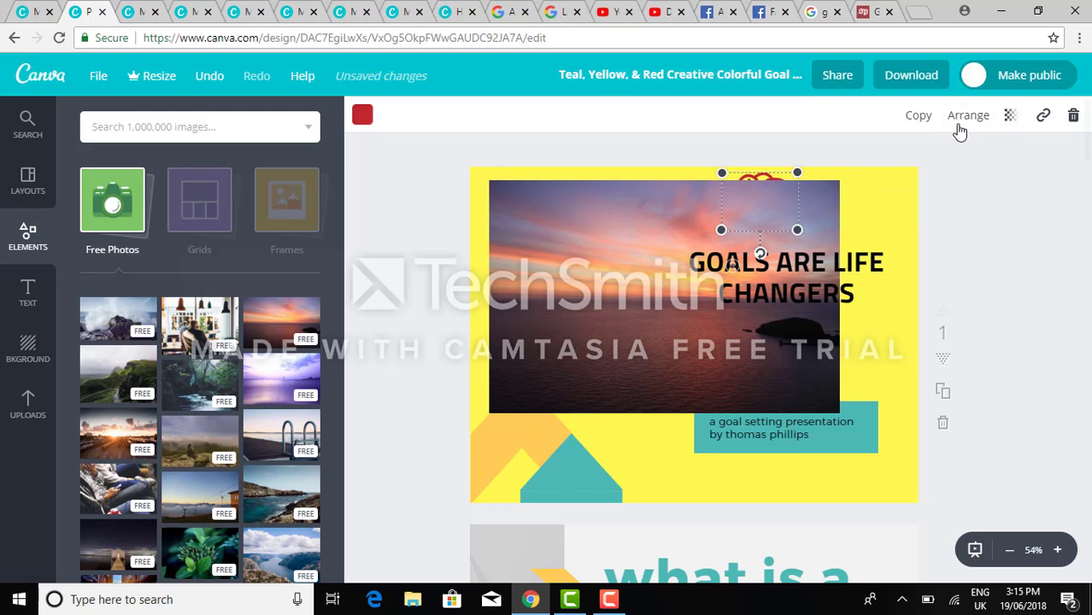
click(959, 124)
click(948, 164)
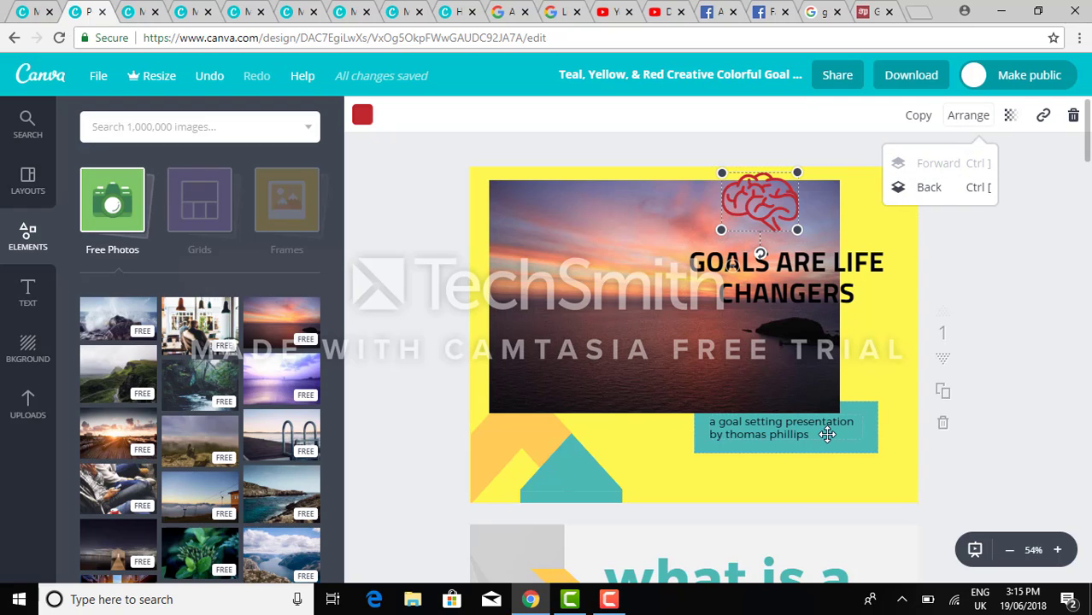
click(827, 434)
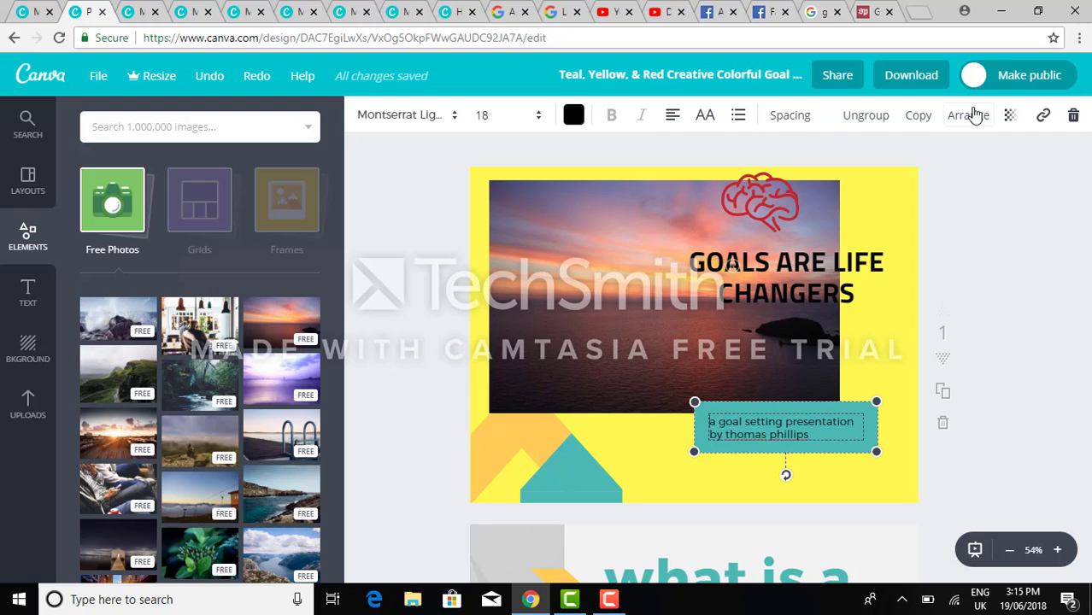
click(970, 114)
click(944, 164)
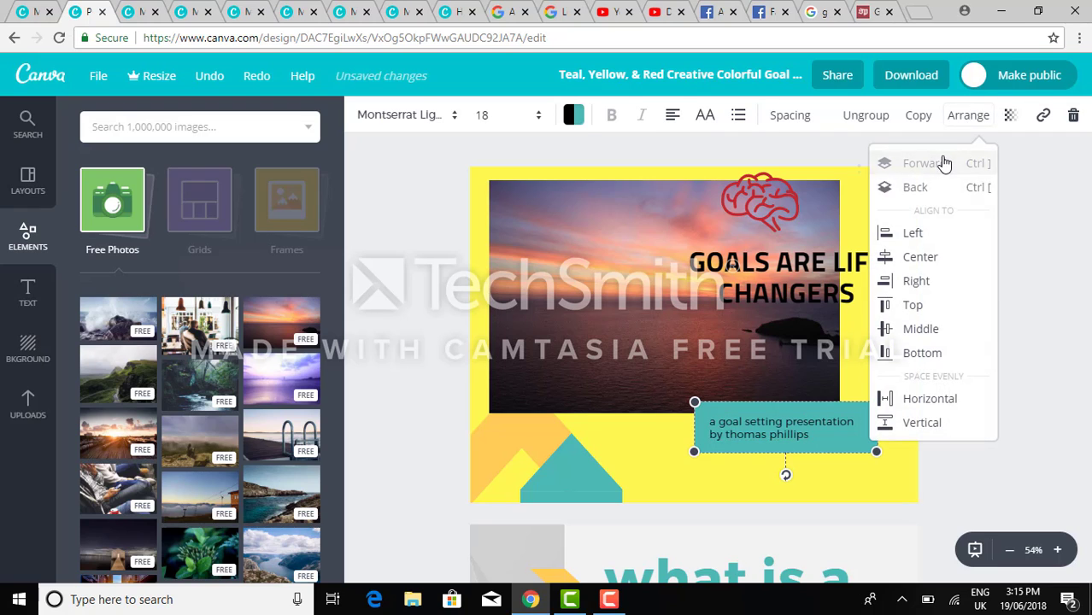
Move the sunset photo into the first slide's upper-left corner and shrink it from its lower-right corner.
click(594, 304)
drag(583, 284, 564, 272)
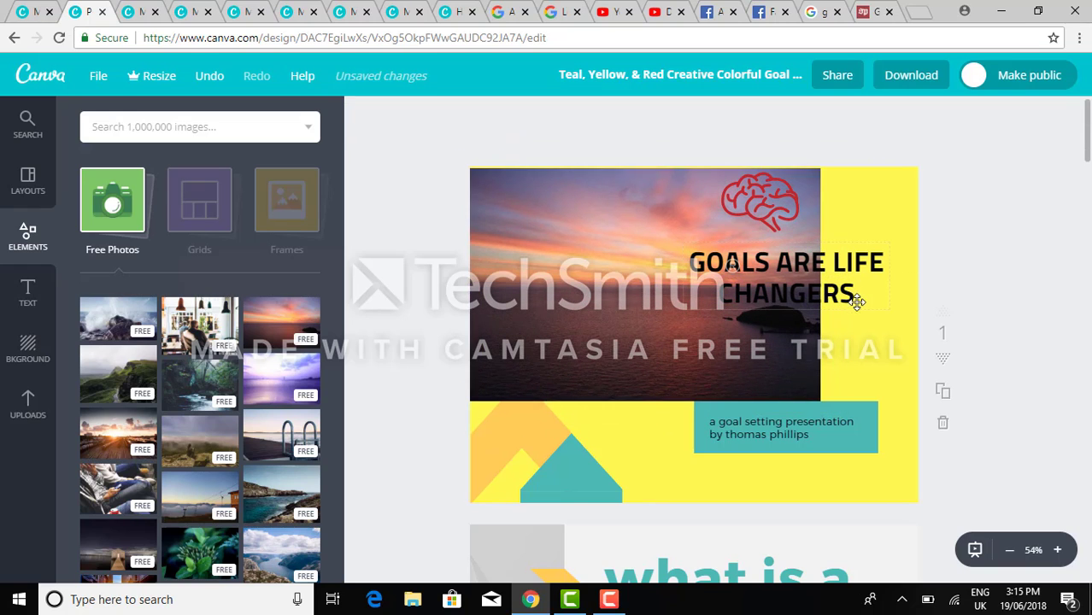
click(815, 391)
drag(818, 399, 758, 362)
click(871, 352)
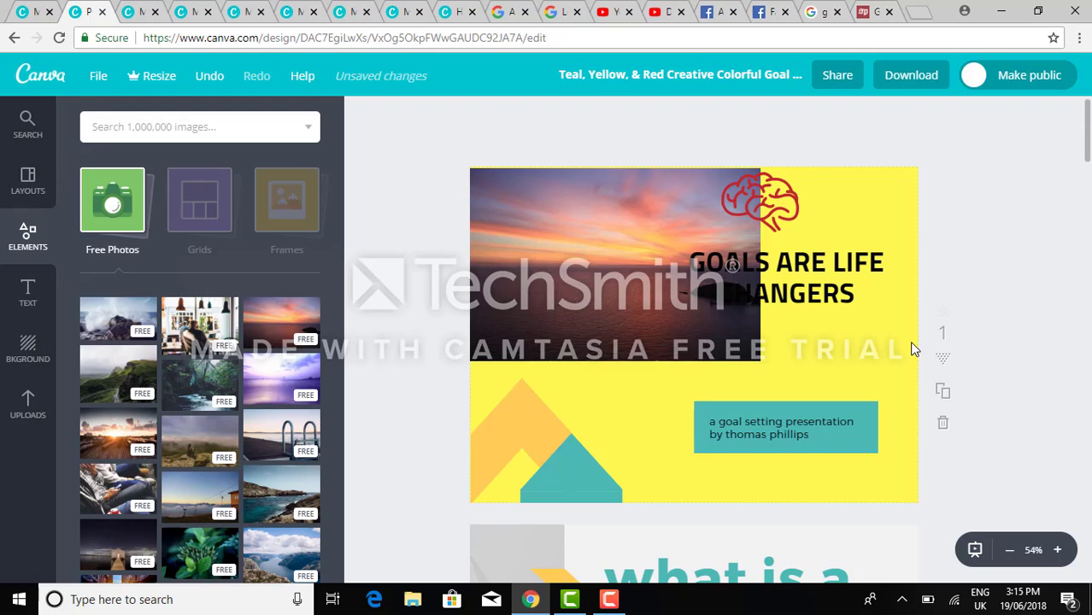
Delete the yellow background and the sunset photo from the first slide.
click(910, 347)
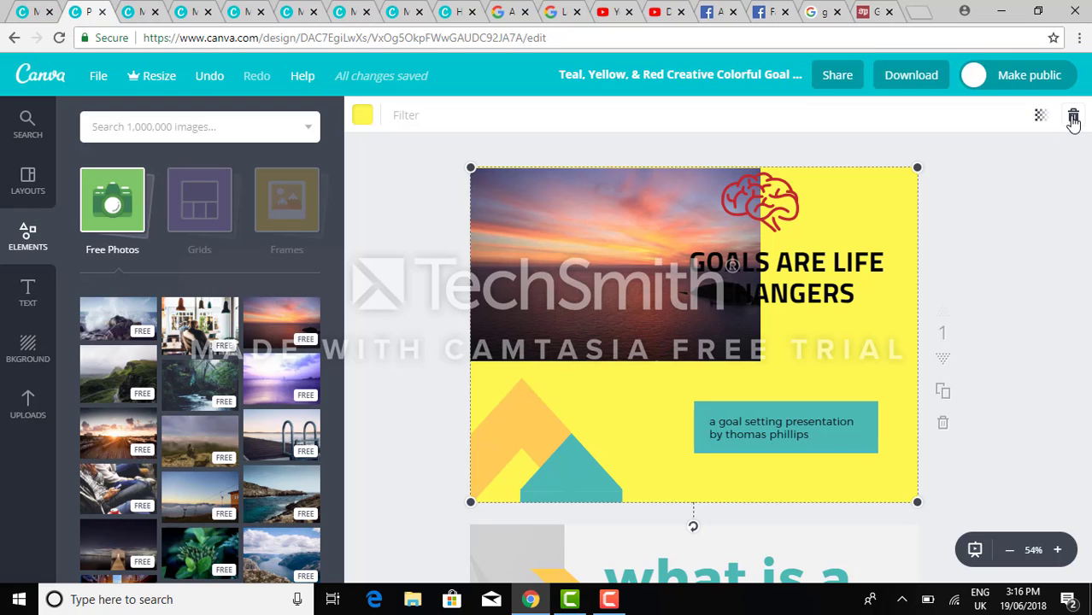
click(1073, 119)
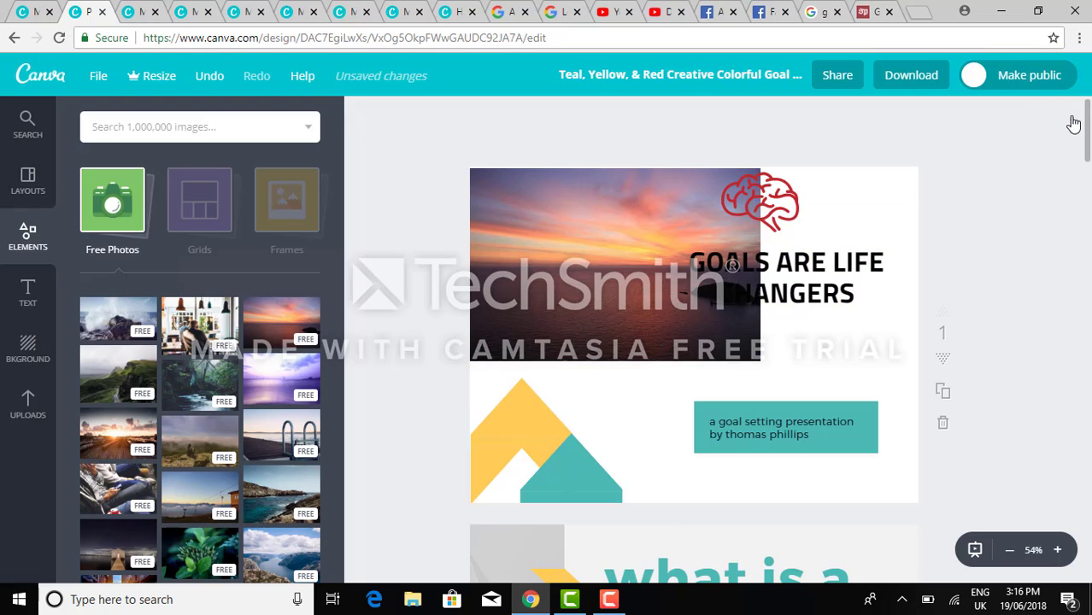
click(625, 299)
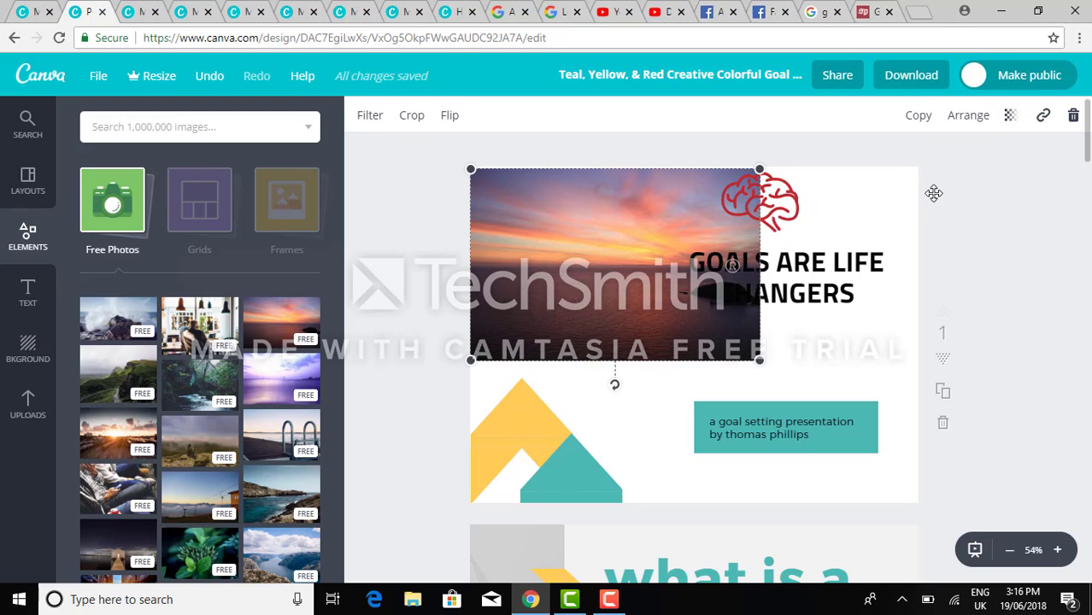
click(1073, 118)
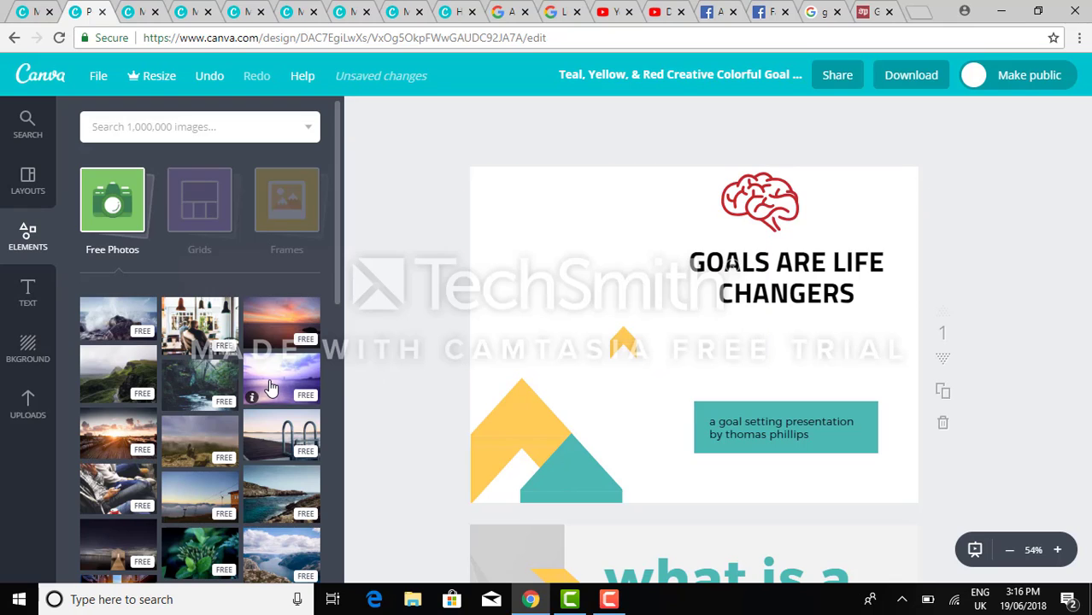
Try out the free purple seascape photo on the first slide.
drag(286, 373, 663, 346)
drag(686, 470, 256, 439)
Try out a free three-by-three image frame on the first slide, sent back behind the heading.
click(286, 195)
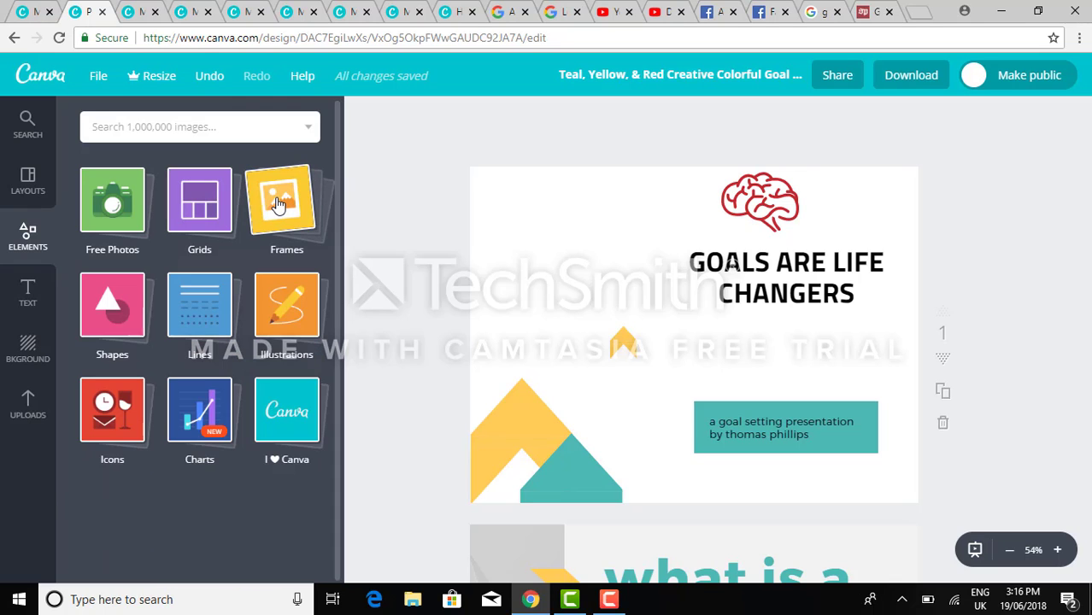
click(278, 203)
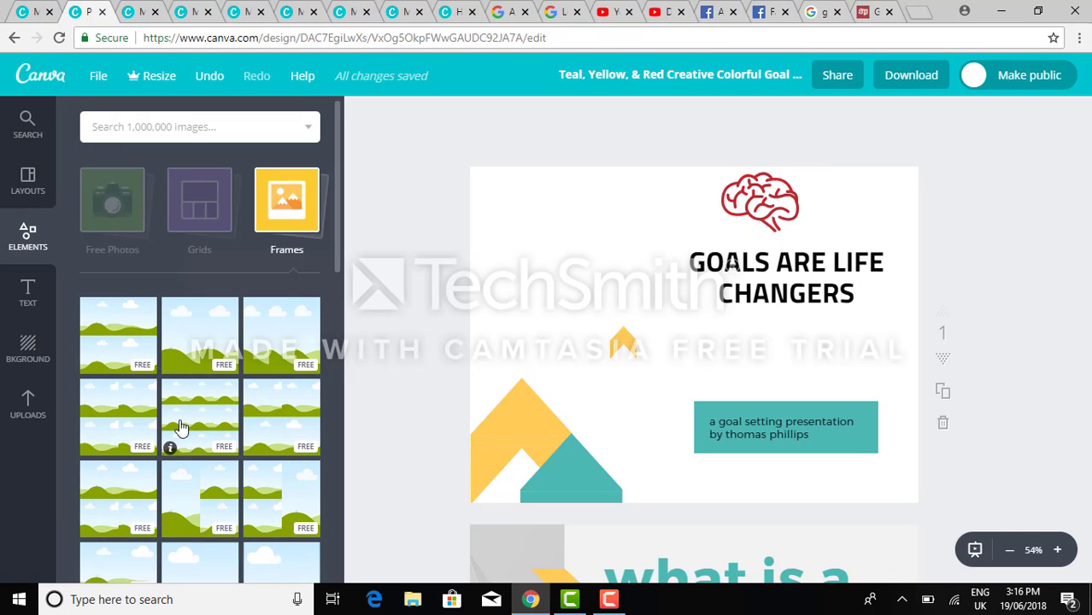
drag(198, 419, 675, 288)
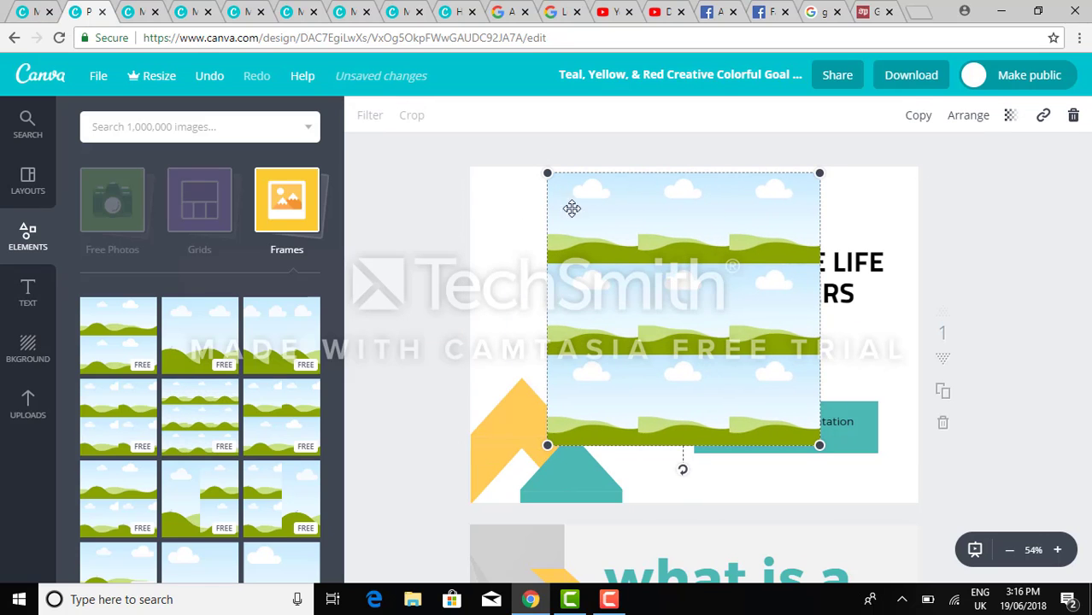
click(955, 124)
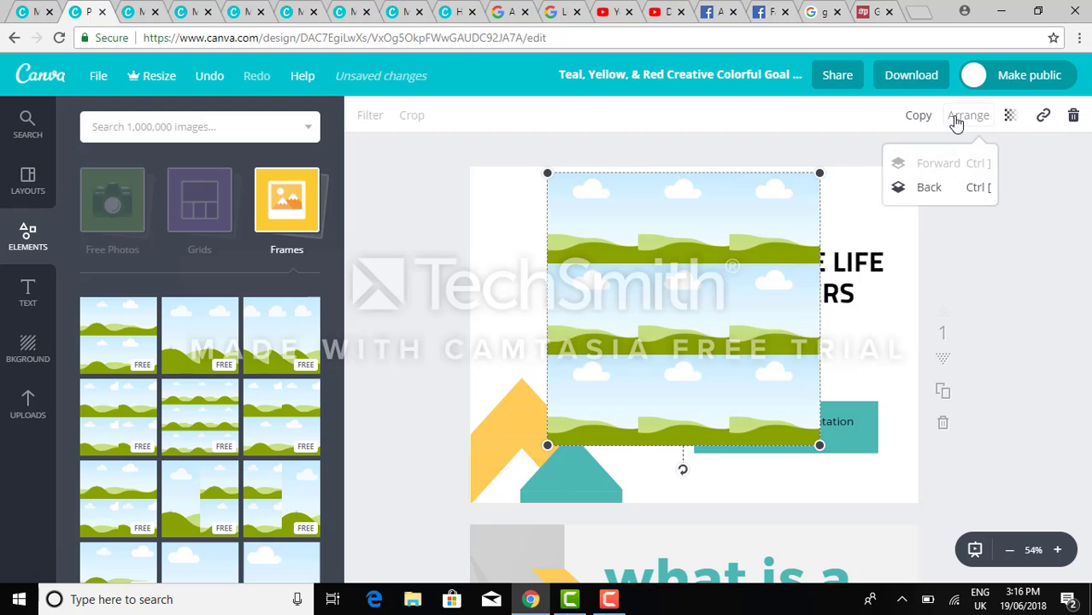
click(943, 187)
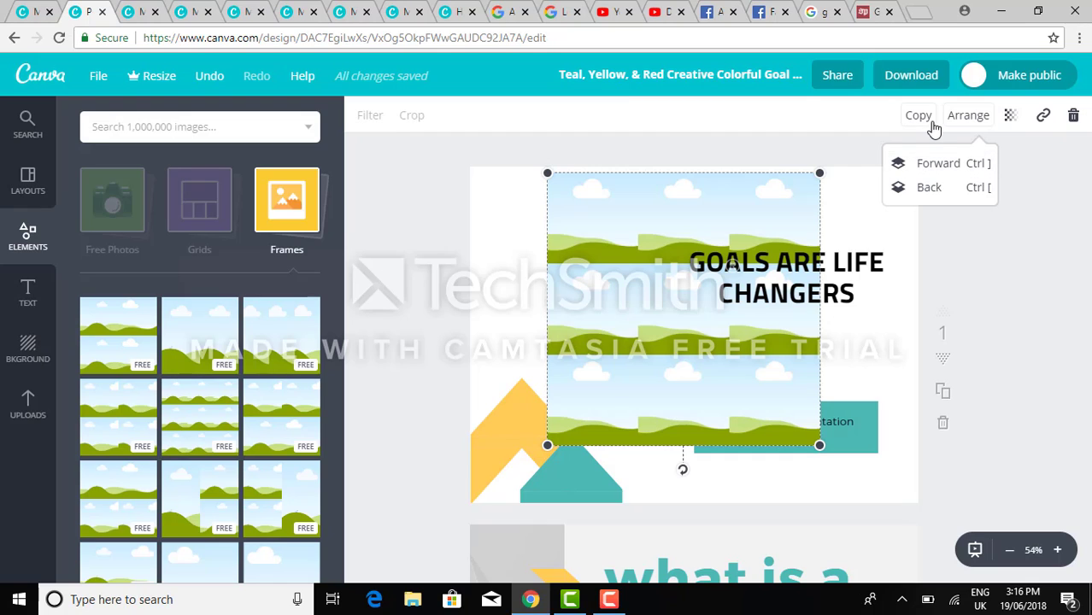
click(1075, 117)
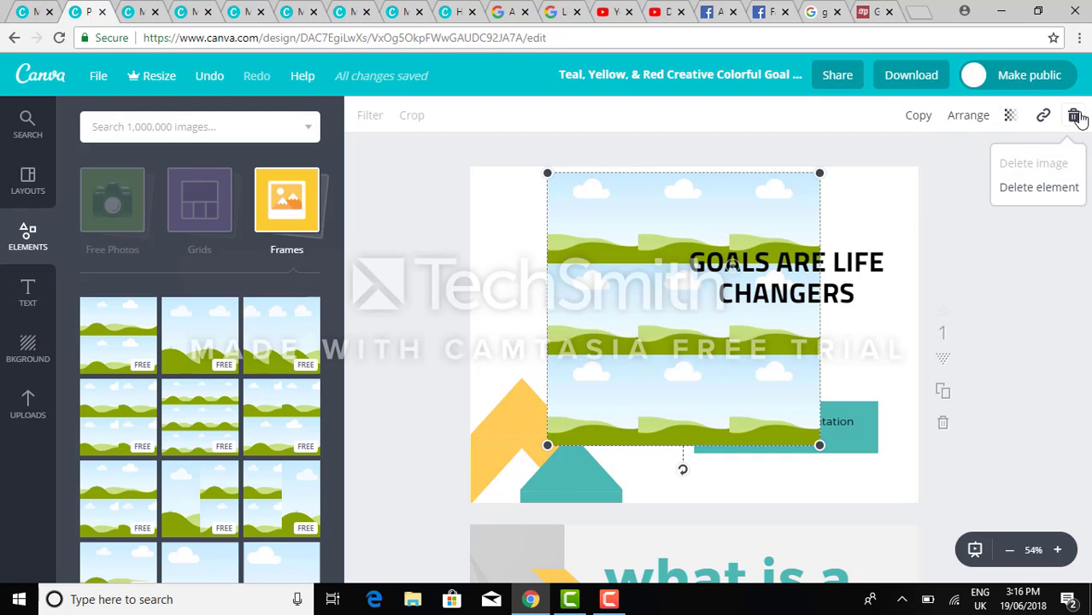
click(1017, 188)
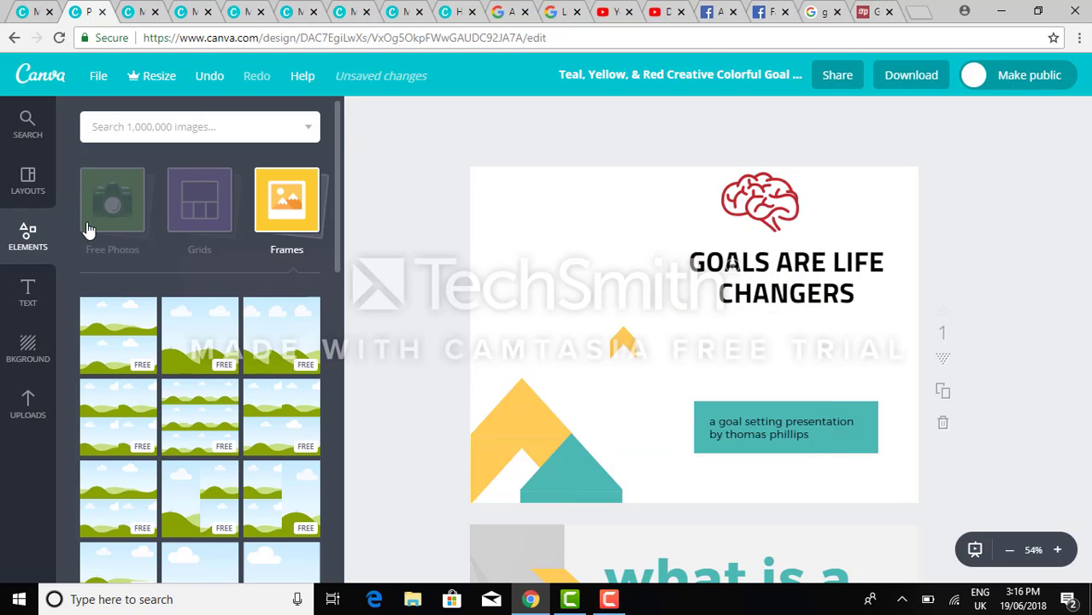
Add the free red star icon with the navy outline to the first slide, small, in the slide's upper-left corner.
scroll(101, 228, up, 3)
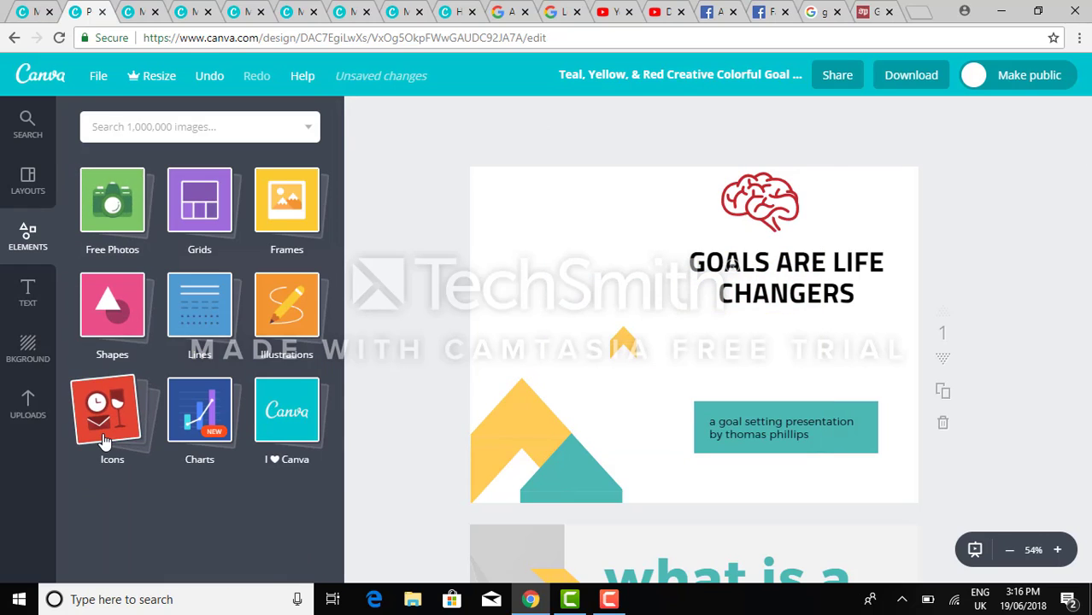
click(102, 439)
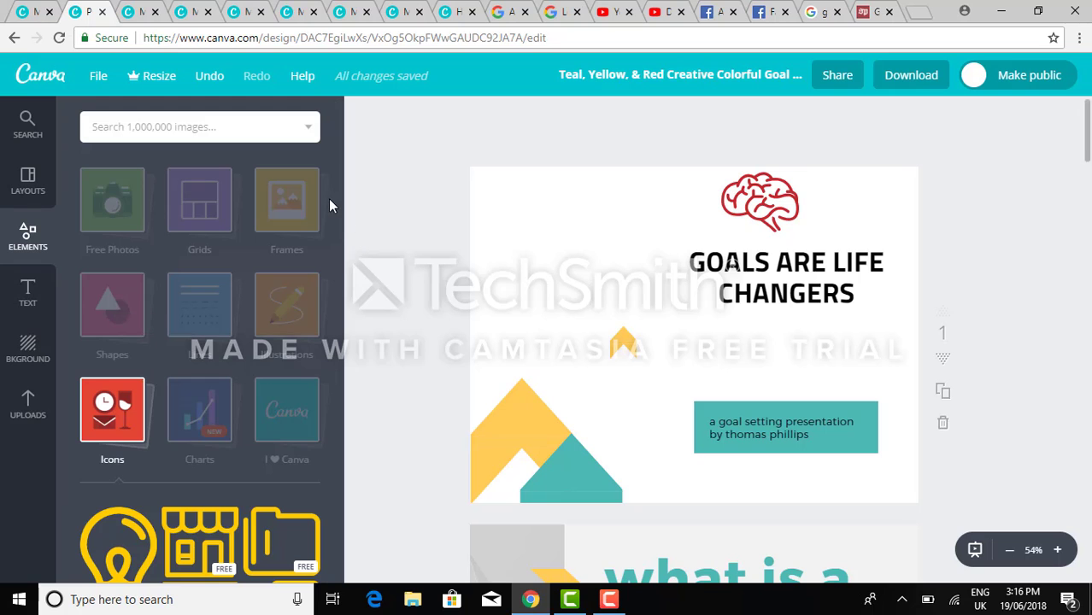
scroll(335, 318, down, 1)
scroll(328, 375, down, 10)
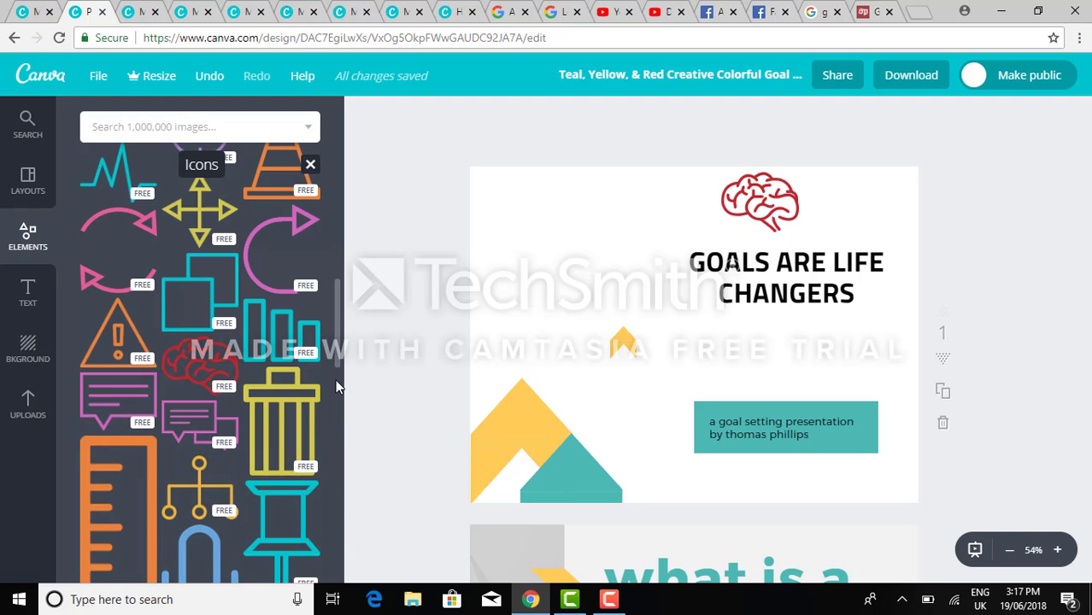
drag(335, 351, 349, 578)
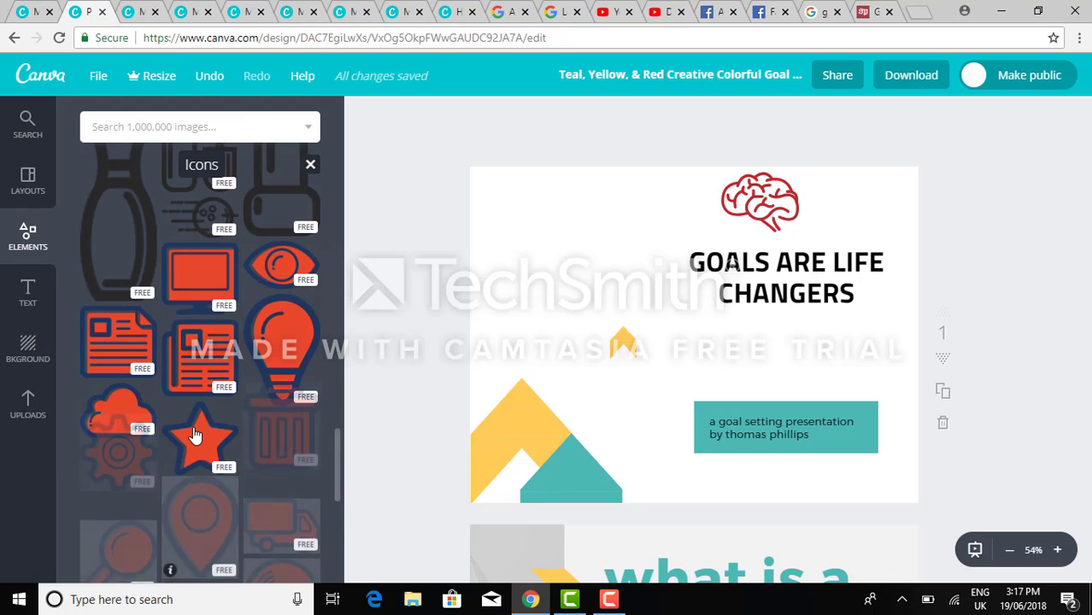
drag(575, 256, 531, 225)
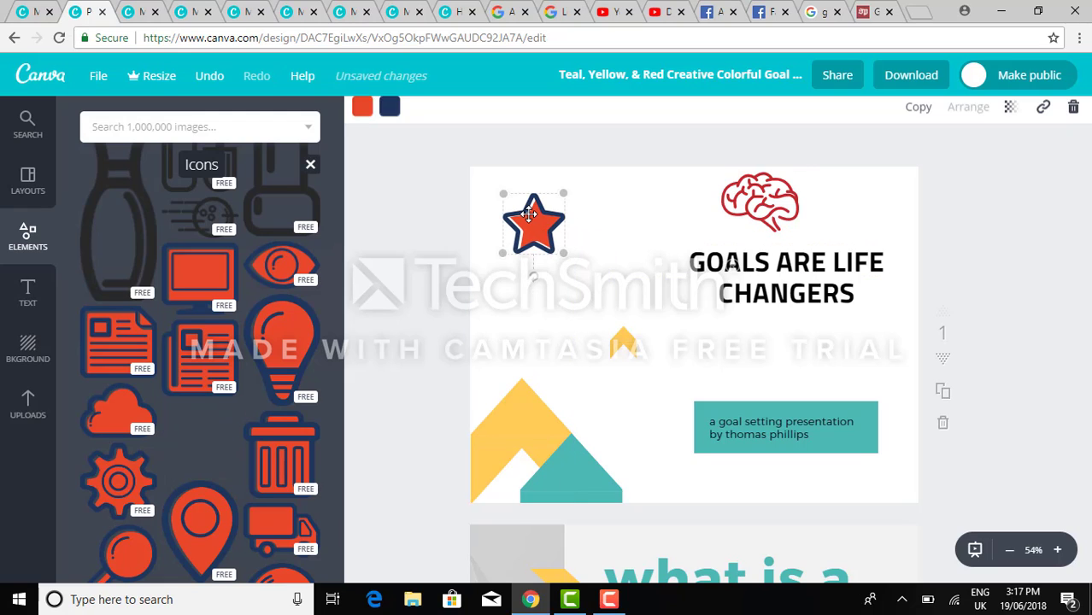
click(561, 323)
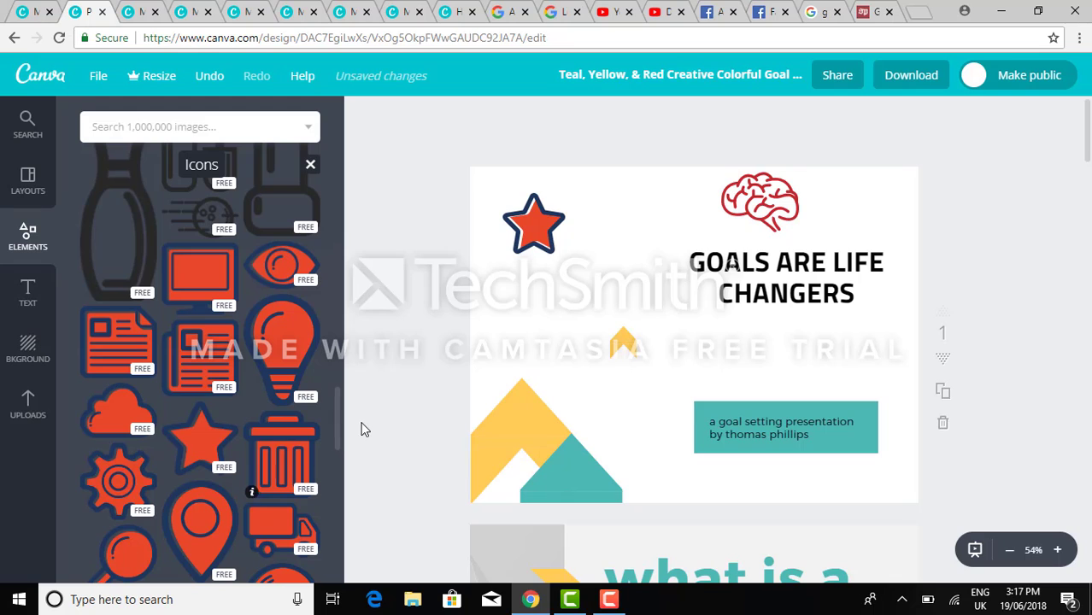
Add the free teal flag icon to the first slide and shrink it to fit between the star and the brain.
drag(338, 423, 369, 520)
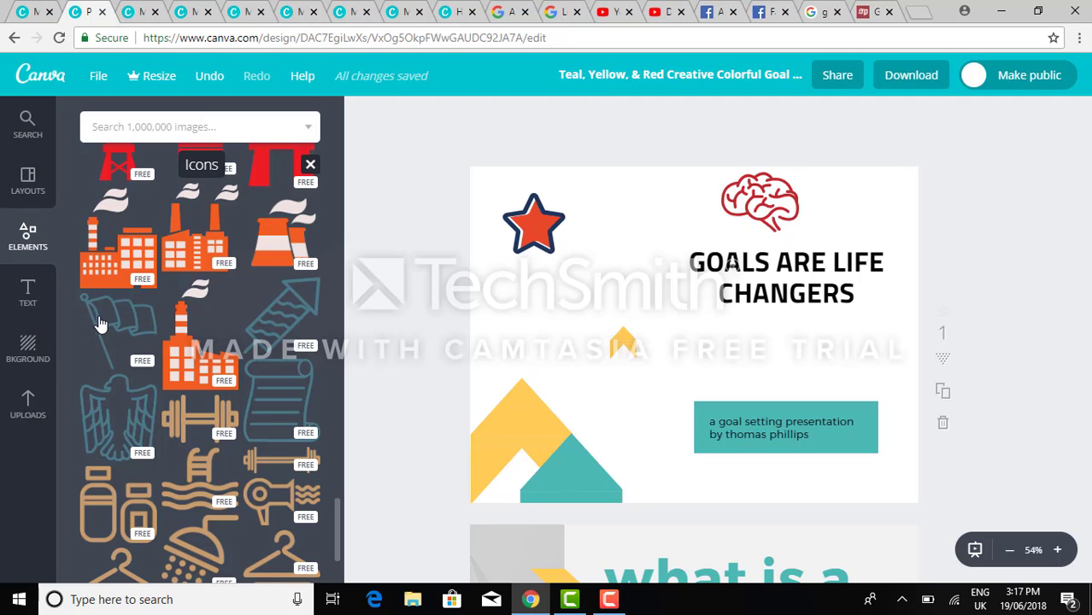
drag(99, 325, 682, 288)
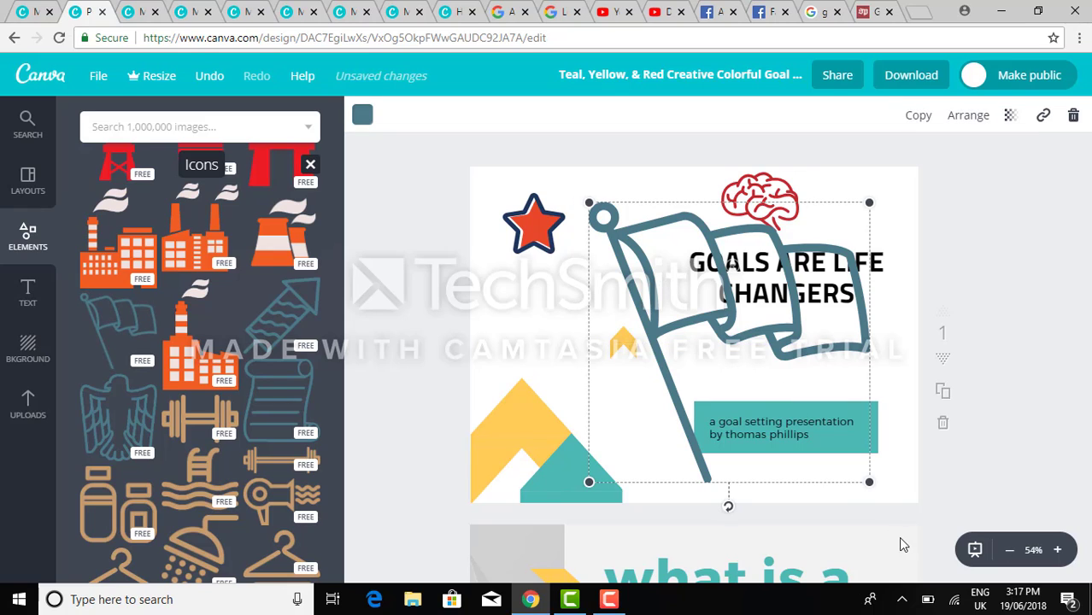
drag(867, 482, 662, 273)
click(564, 329)
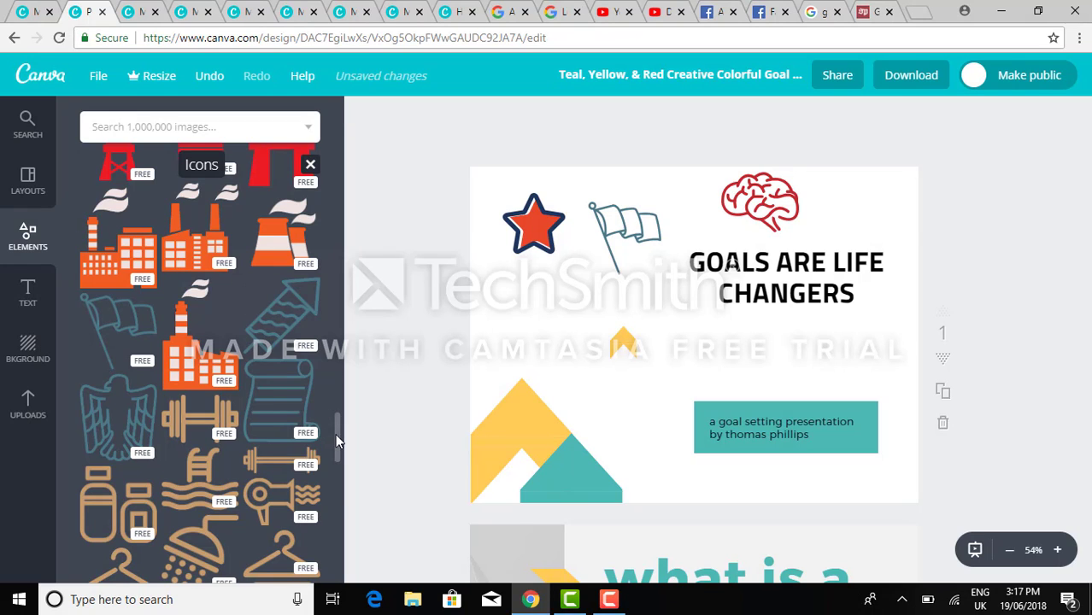
Look through the rest of the free icons collection.
drag(334, 433, 344, 551)
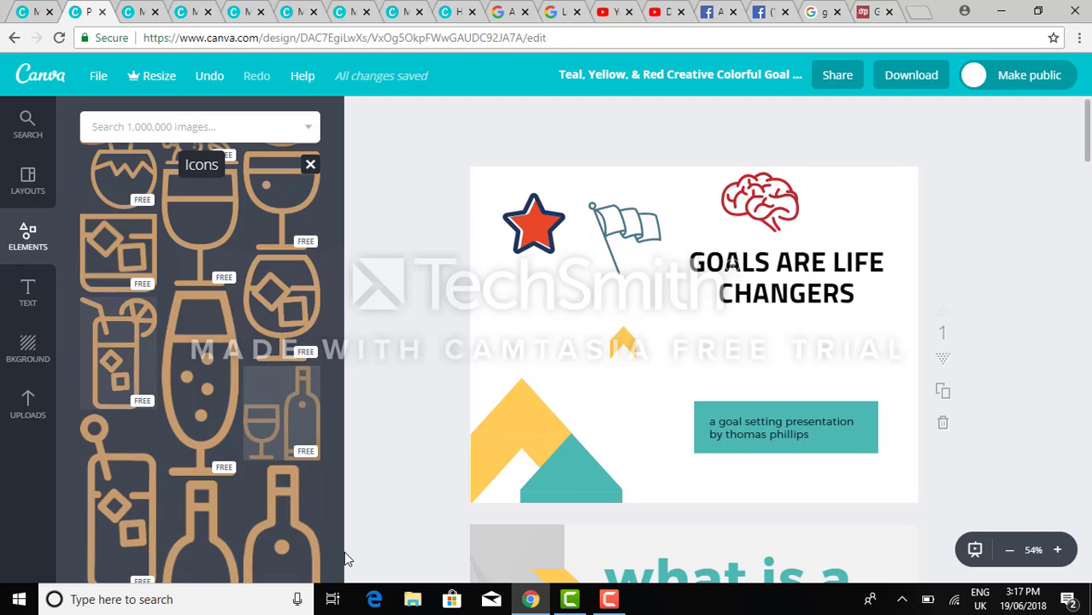
scroll(333, 528, down, 5)
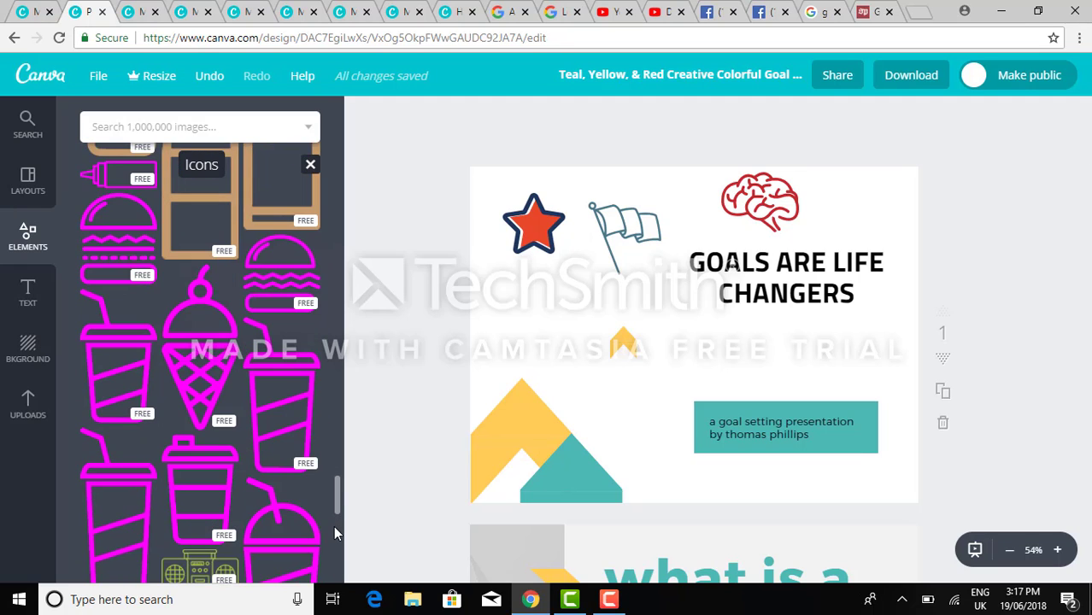
scroll(345, 550, down, 5)
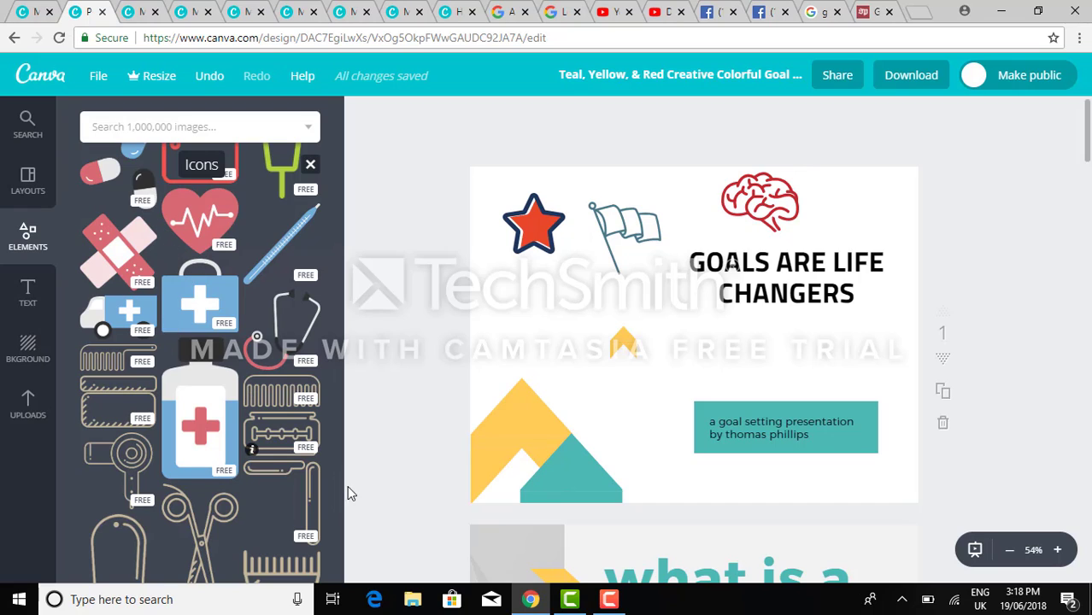
mouse_move(338, 494)
mouse_down()
mouse_move(357, 552)
mouse_move(339, 592)
mouse_up()
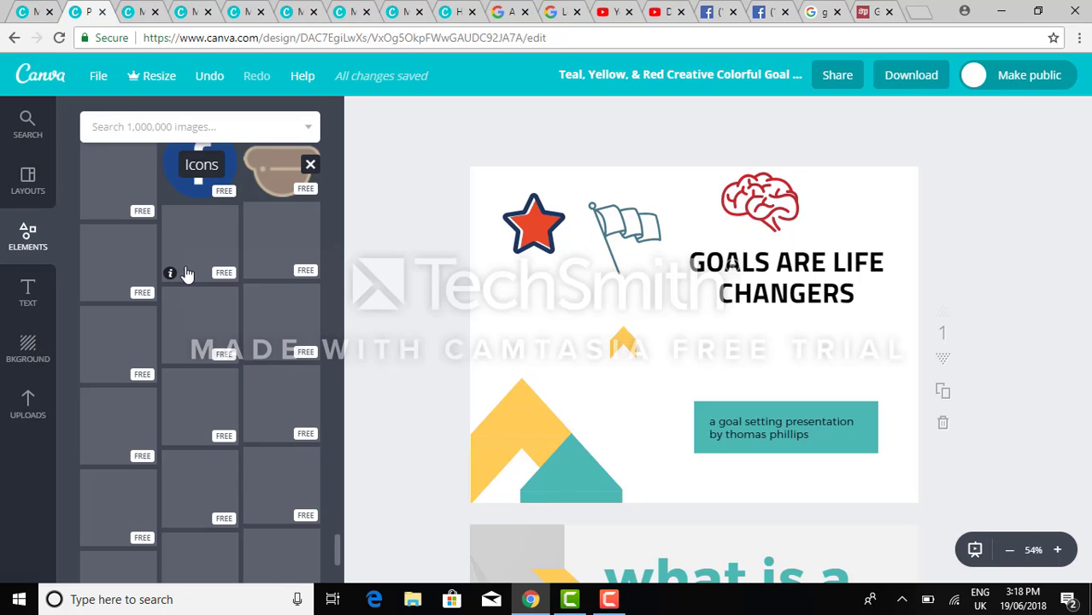
click(29, 240)
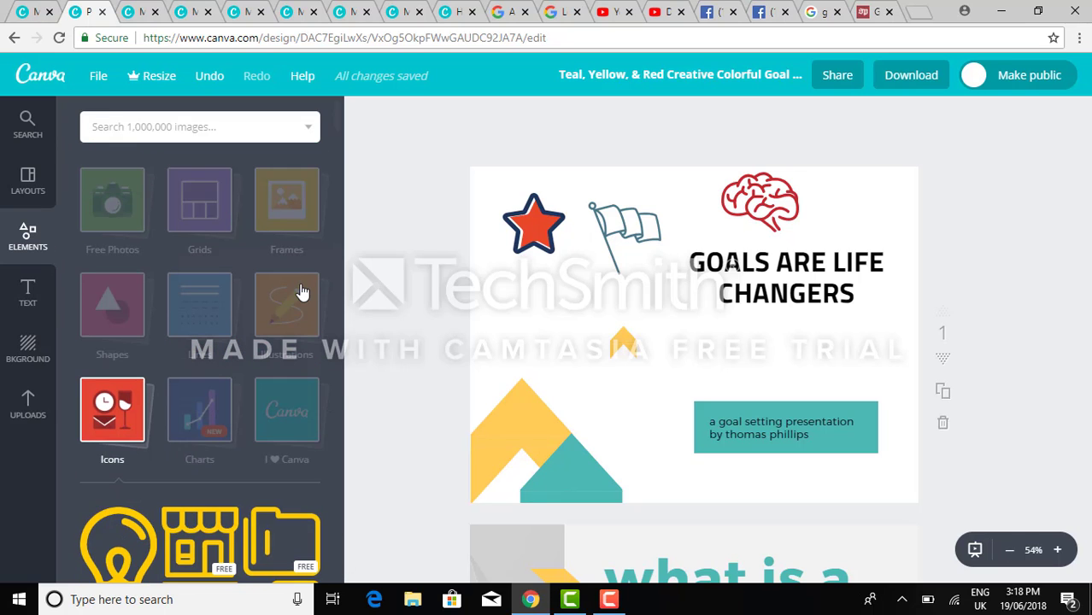
Browse the free shapes collection, from the basic shapes to the stars, shields and badges.
click(102, 316)
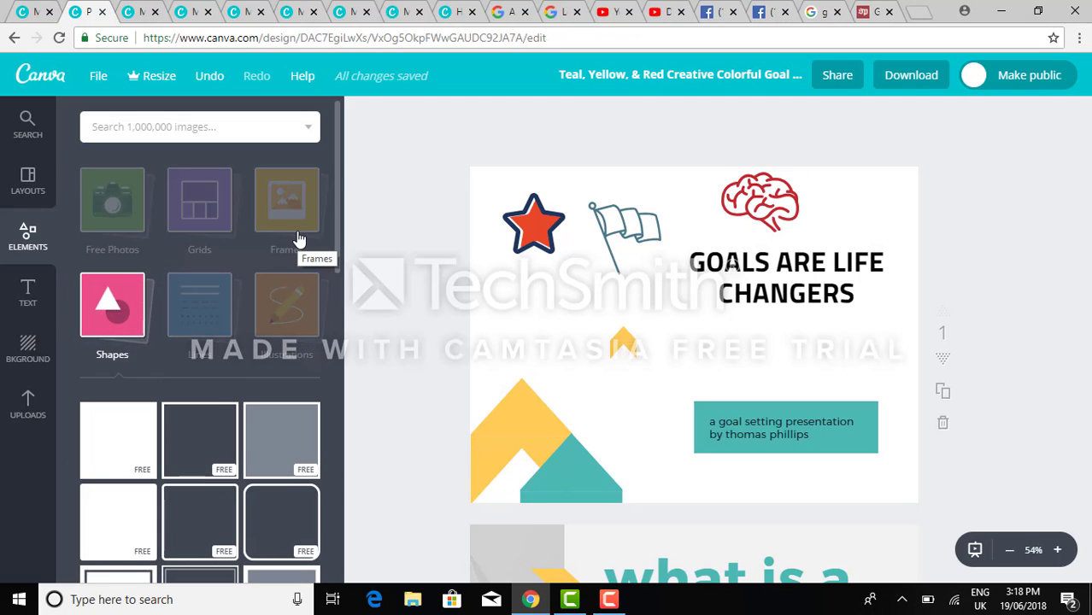
drag(338, 171, 358, 461)
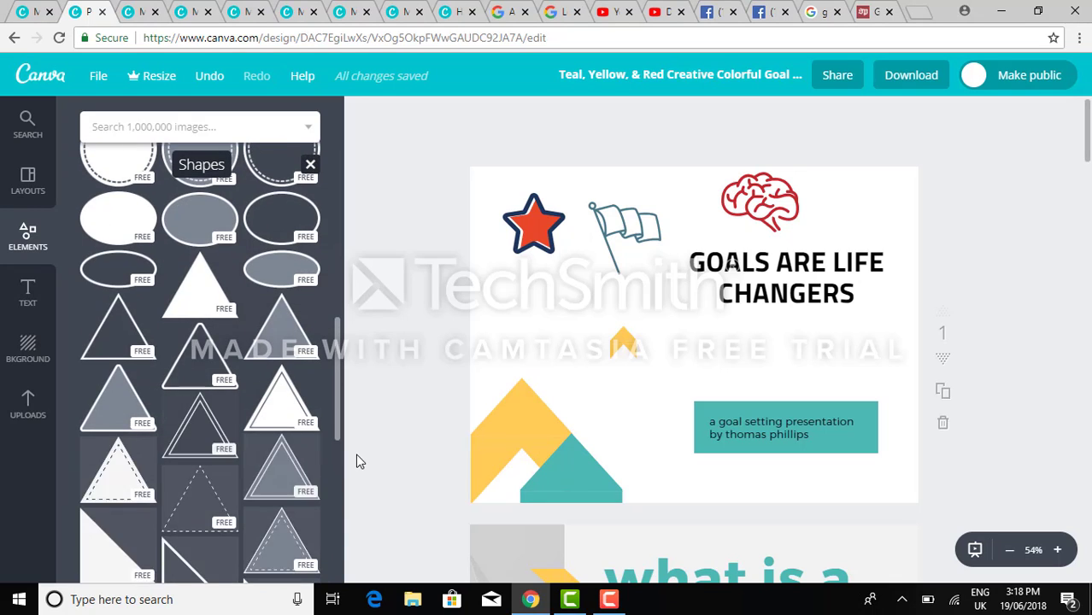
drag(336, 402, 340, 533)
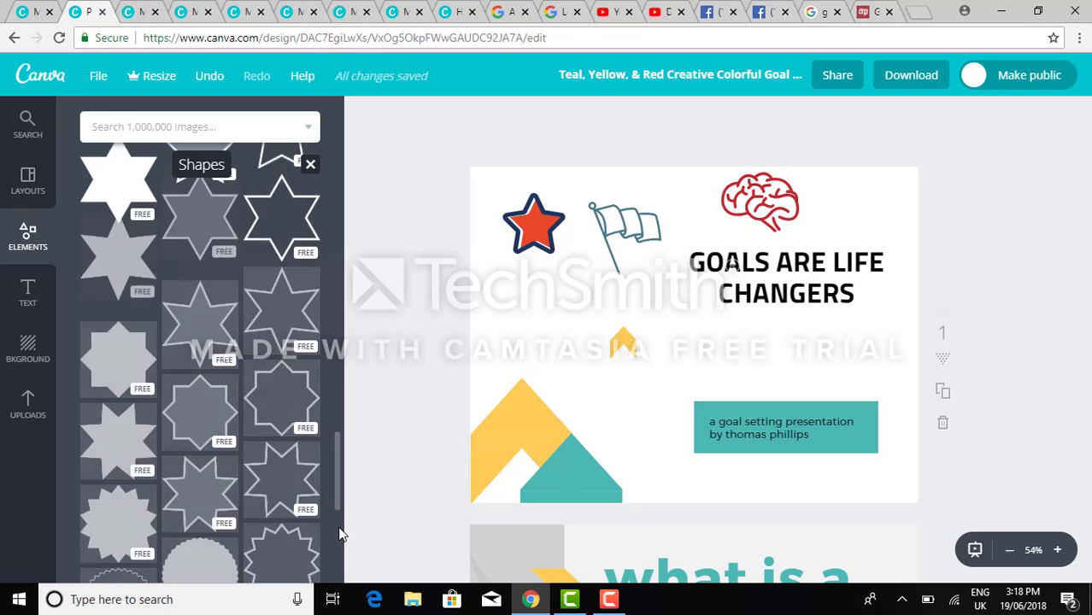
drag(340, 415, 339, 538)
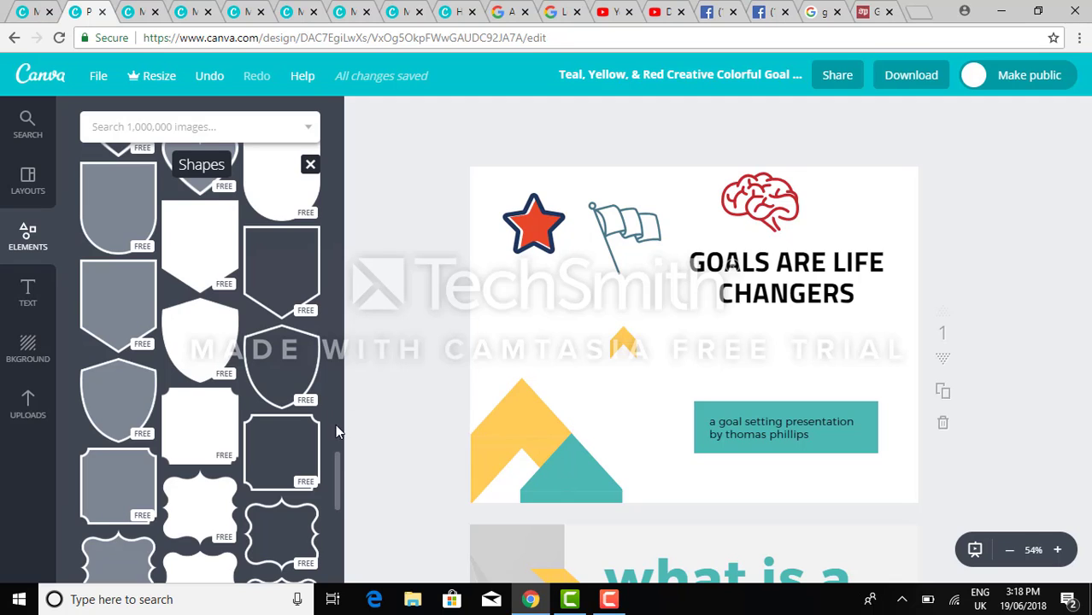
drag(339, 481, 339, 546)
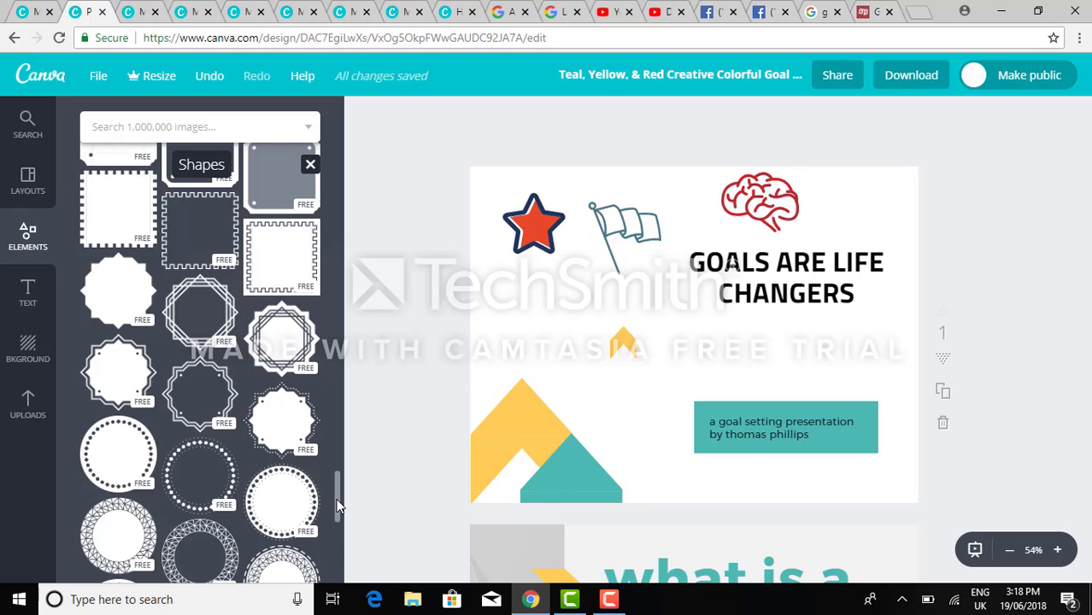
click(609, 601)
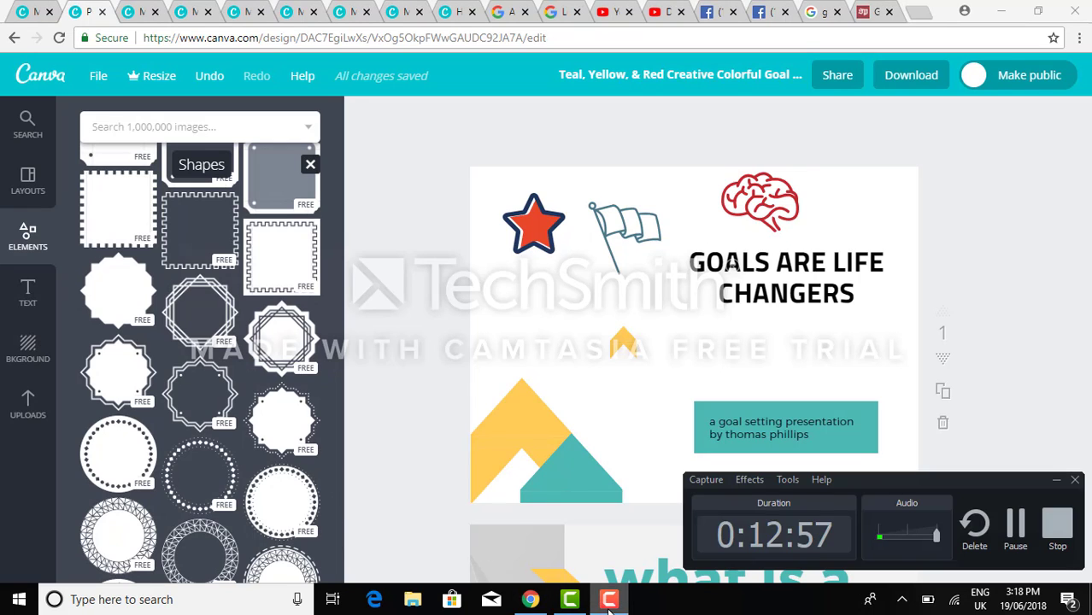
click(609, 601)
drag(337, 478, 355, 588)
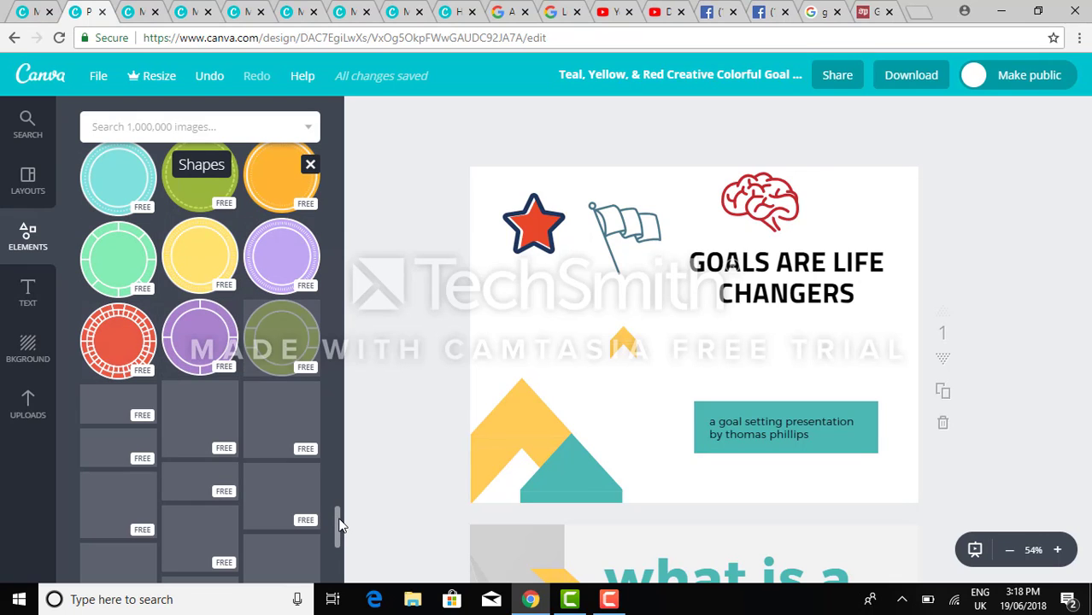
Add a black triangle outline to the first slide, shrink it and place it directly below the star icon.
drag(339, 525, 346, 188)
scroll(341, 539, down, 1)
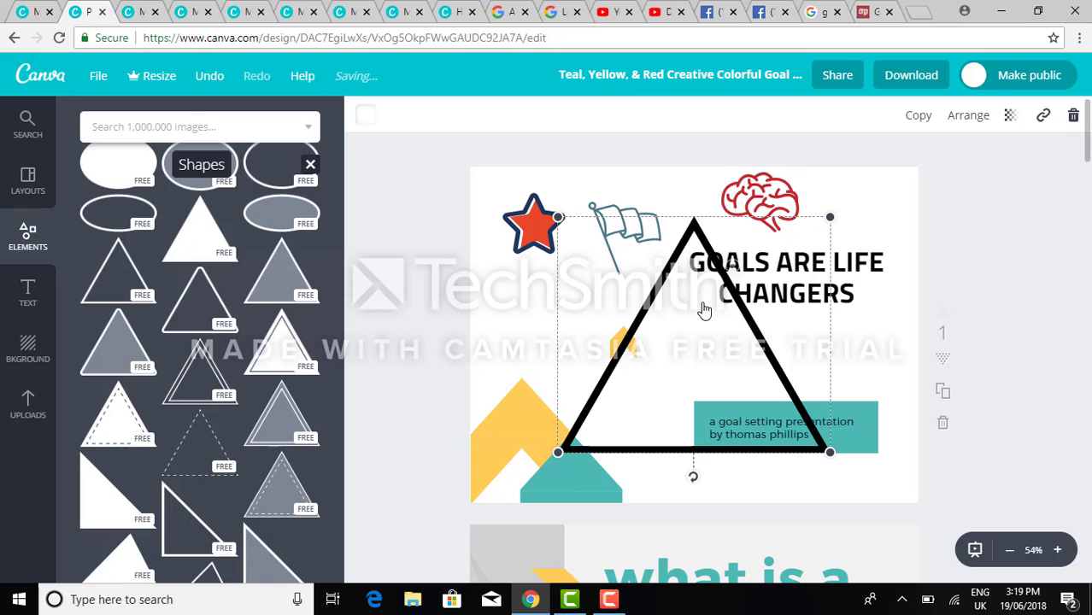
drag(827, 219, 661, 362)
drag(596, 442, 523, 356)
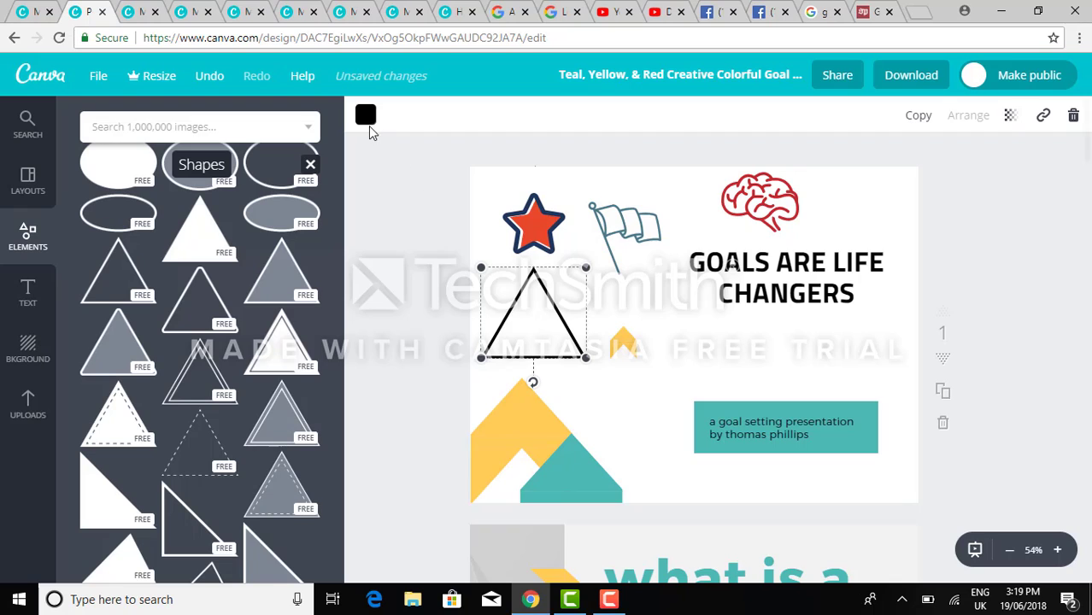
Try orange-red and yellow on the triangle outline, and settle on dark navy from the document colours.
click(364, 114)
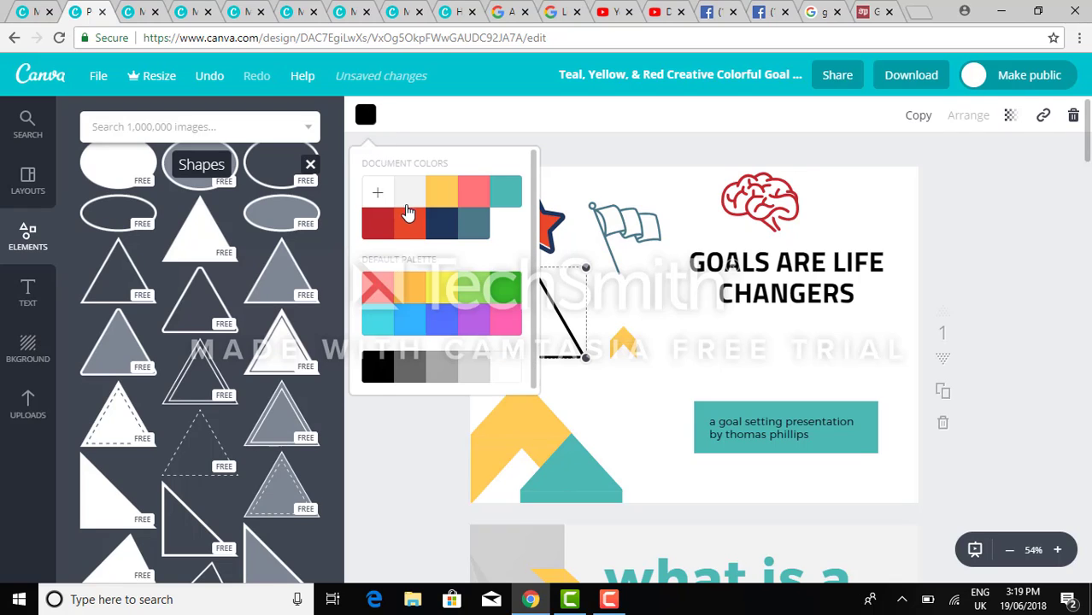
click(410, 224)
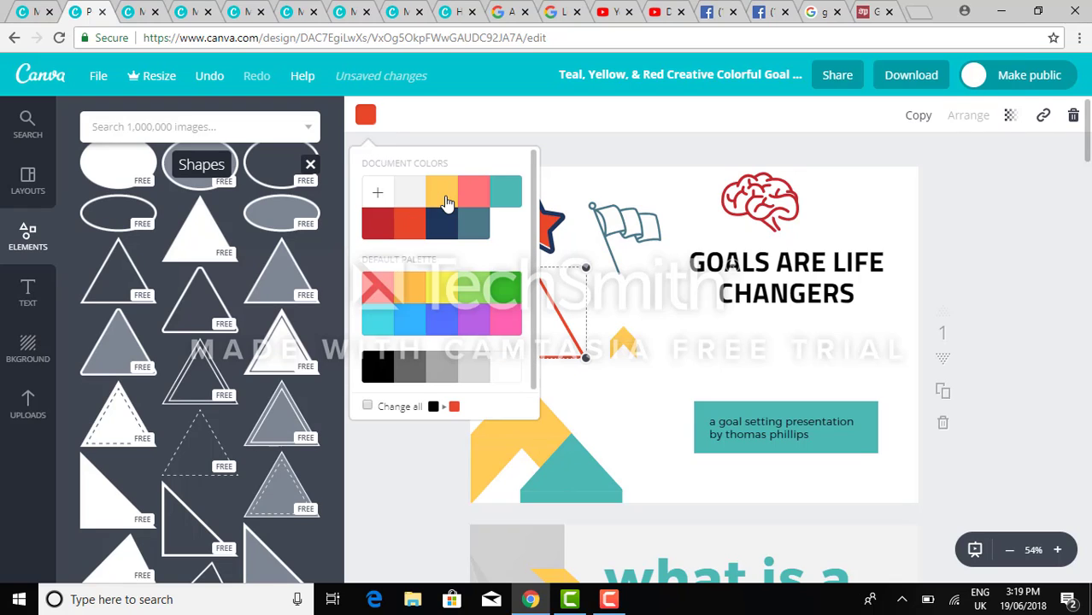
click(442, 193)
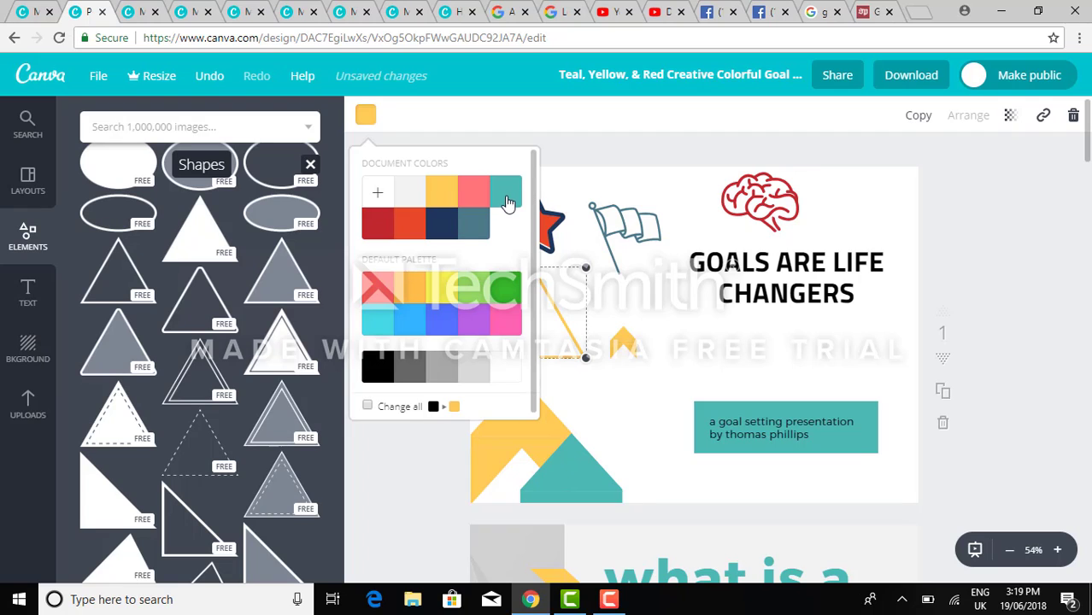
click(442, 225)
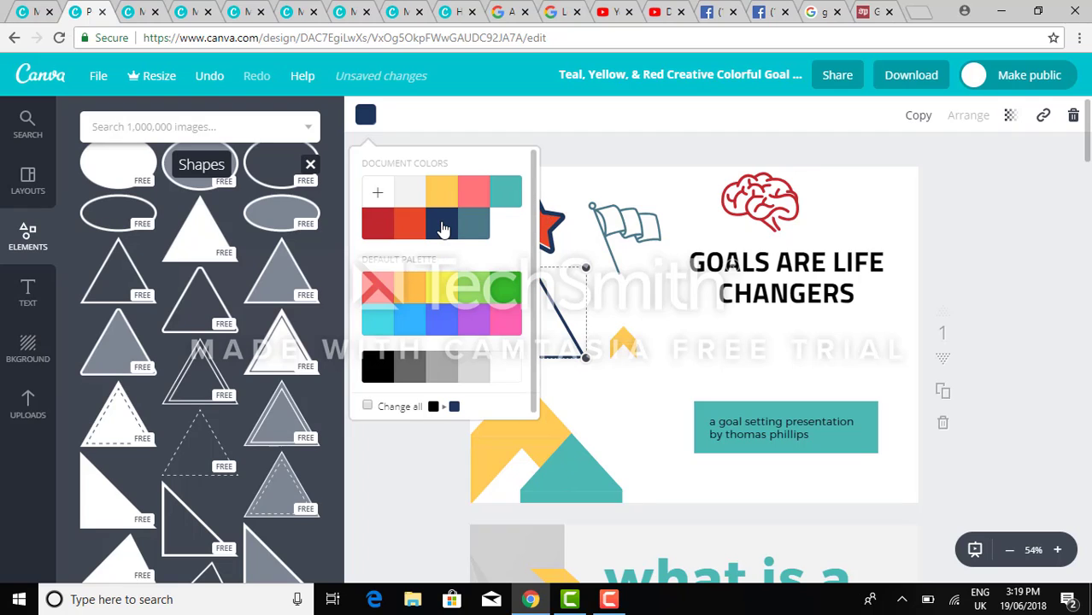
click(666, 164)
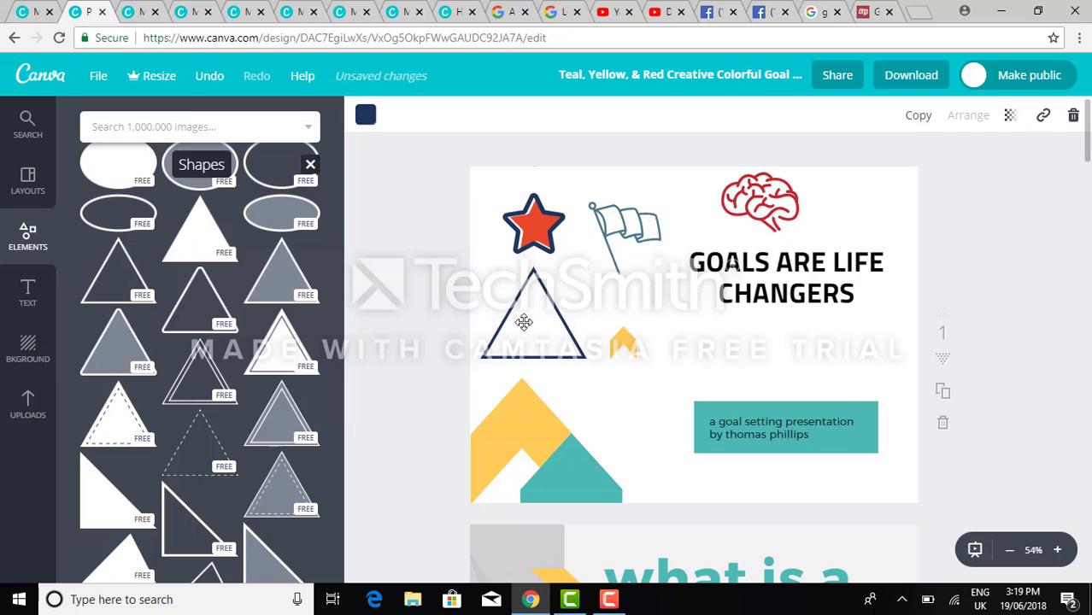
click(514, 334)
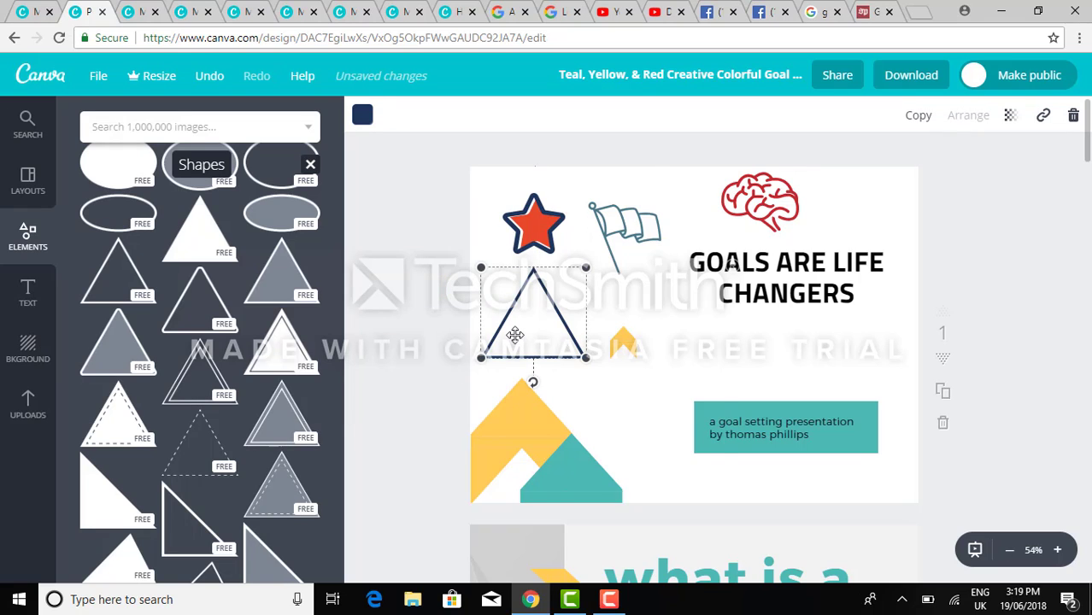
right_click(514, 334)
click(475, 195)
click(938, 151)
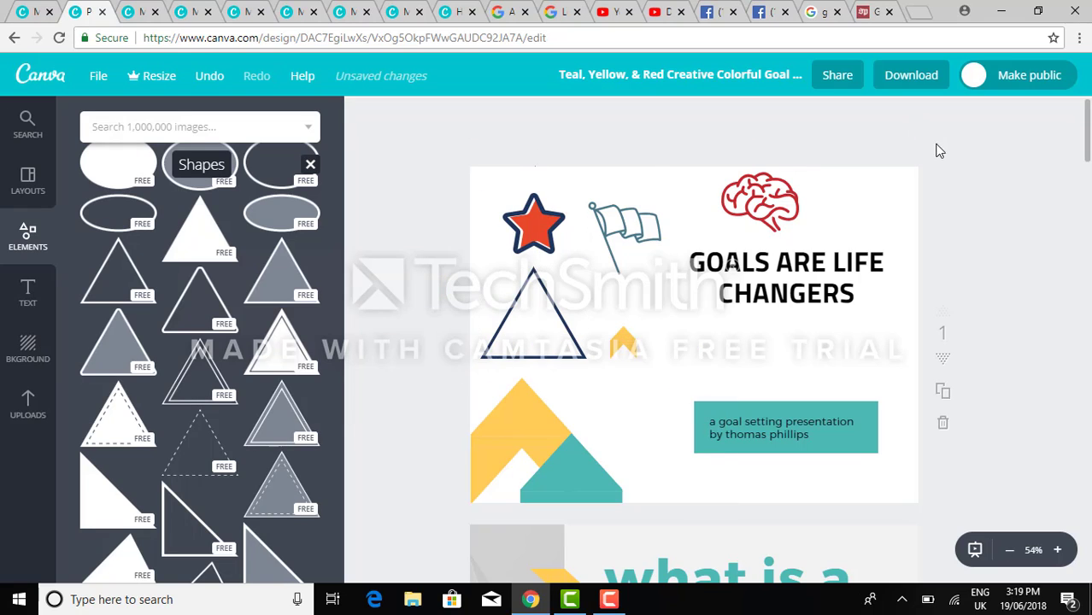
click(562, 304)
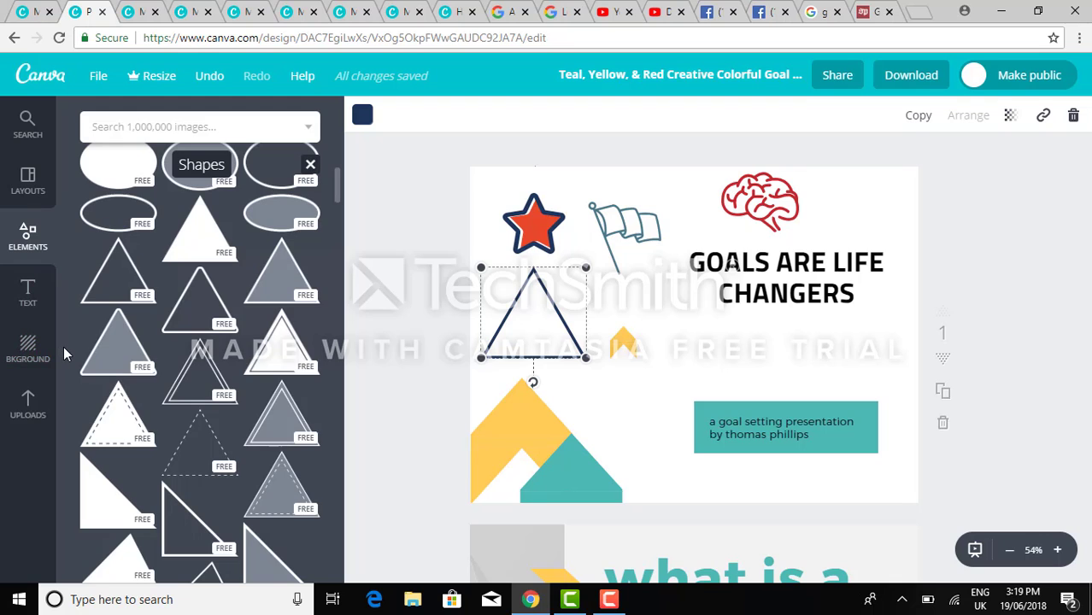
Try blue and yellow from the default palette as the first slide's background, and settle on green.
click(29, 354)
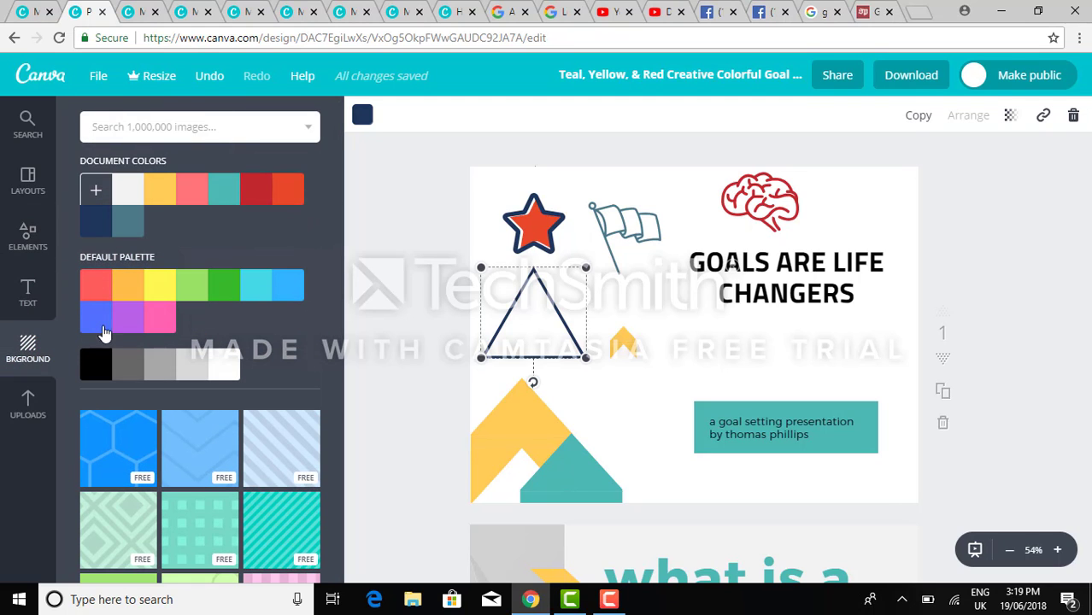
click(94, 319)
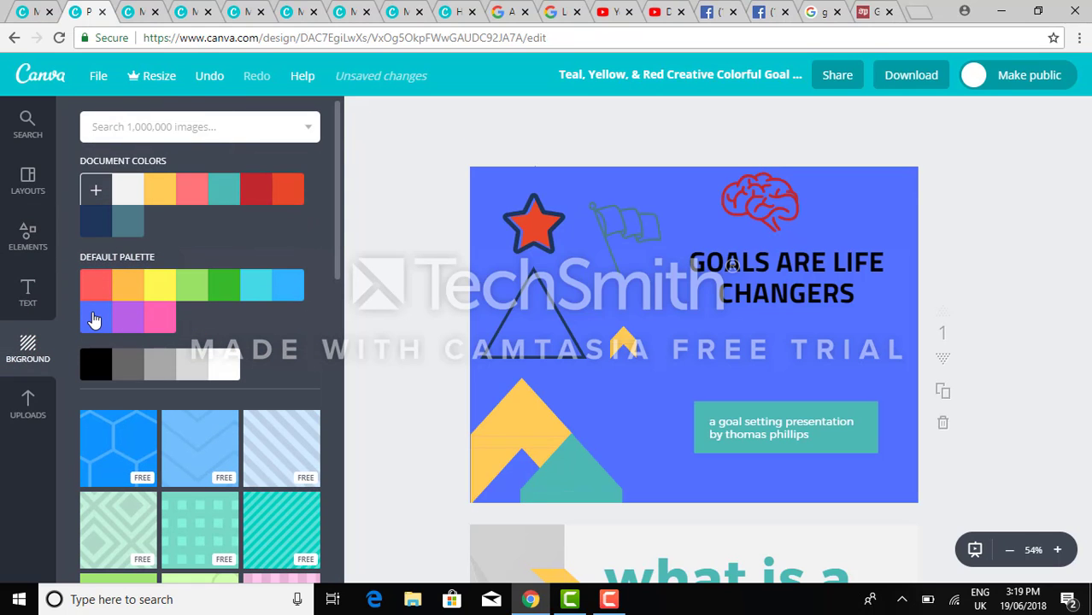
click(165, 286)
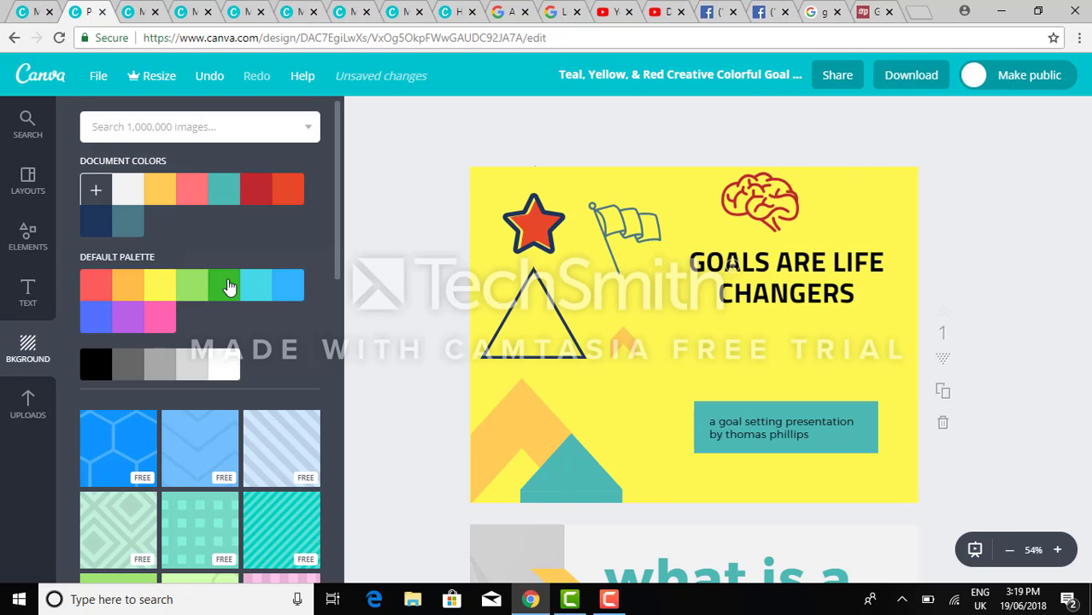
click(237, 287)
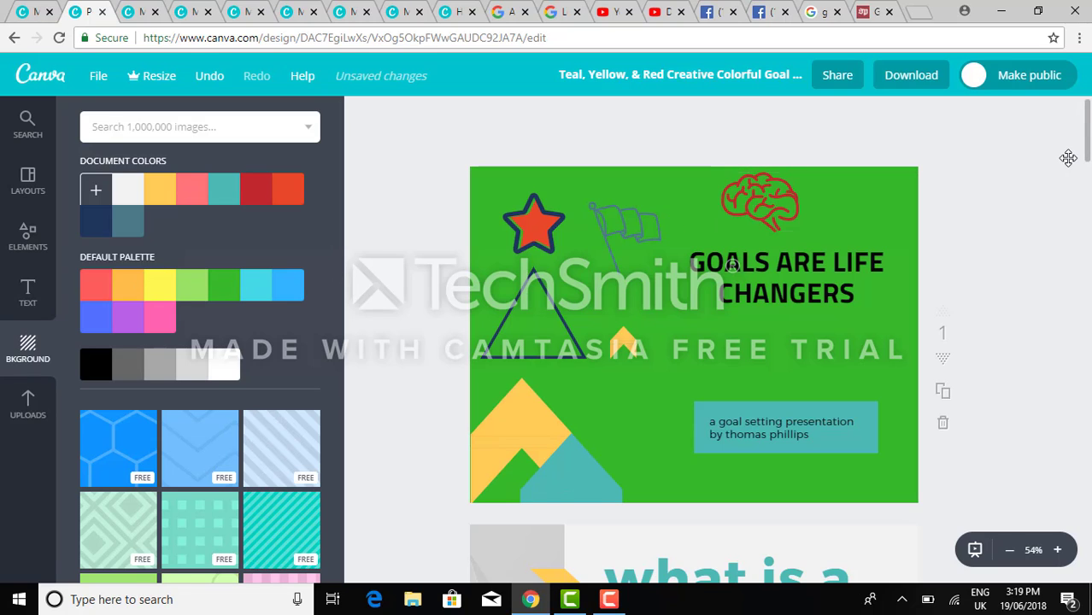
Play the goal-setting presentation full screen to preview its slides, and return to normal view.
click(975, 551)
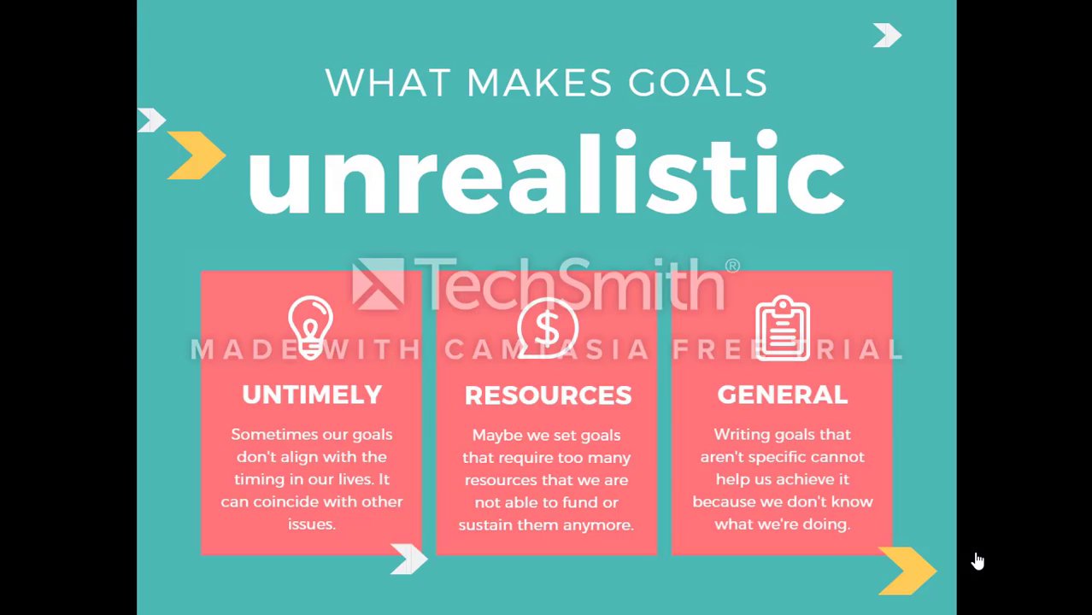
key(Escape)
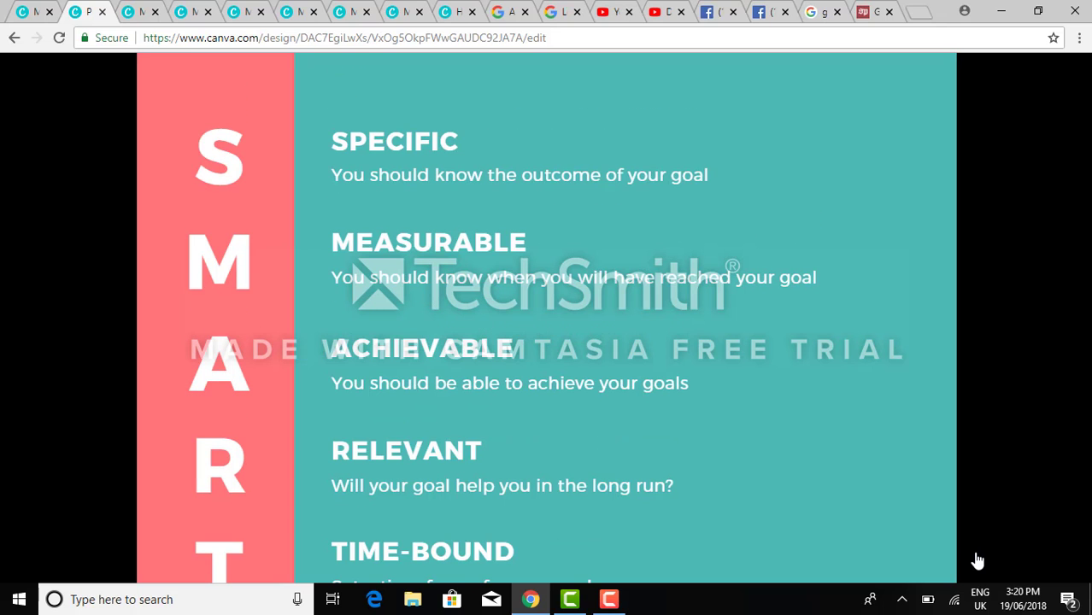
key(Escape)
Start a new design from the Yellow White Red Marketing Plan Presentation template and close the goal-setting presentation.
click(147, 12)
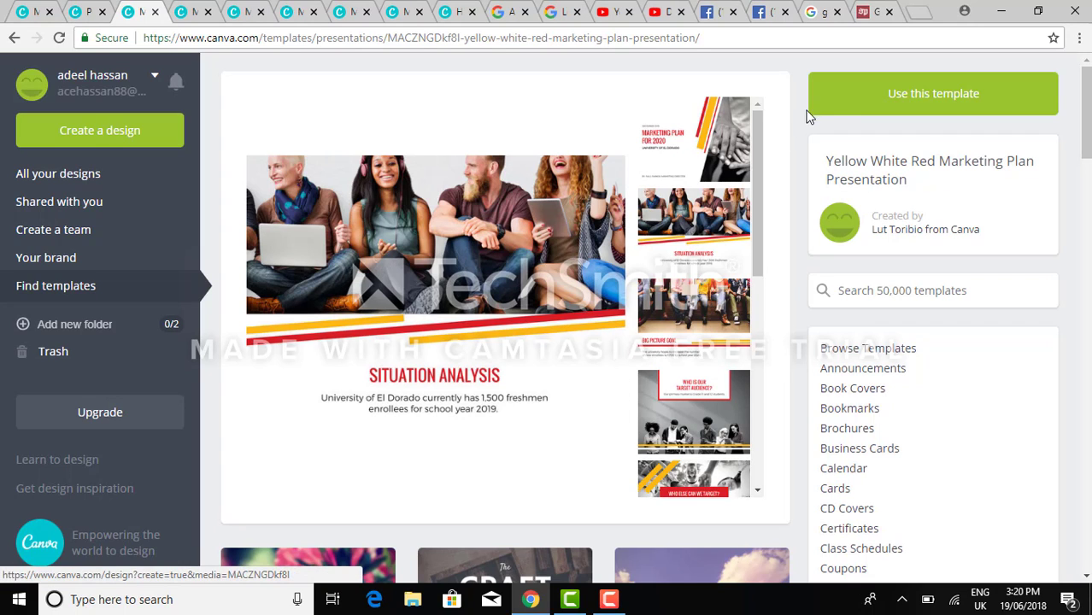
click(841, 103)
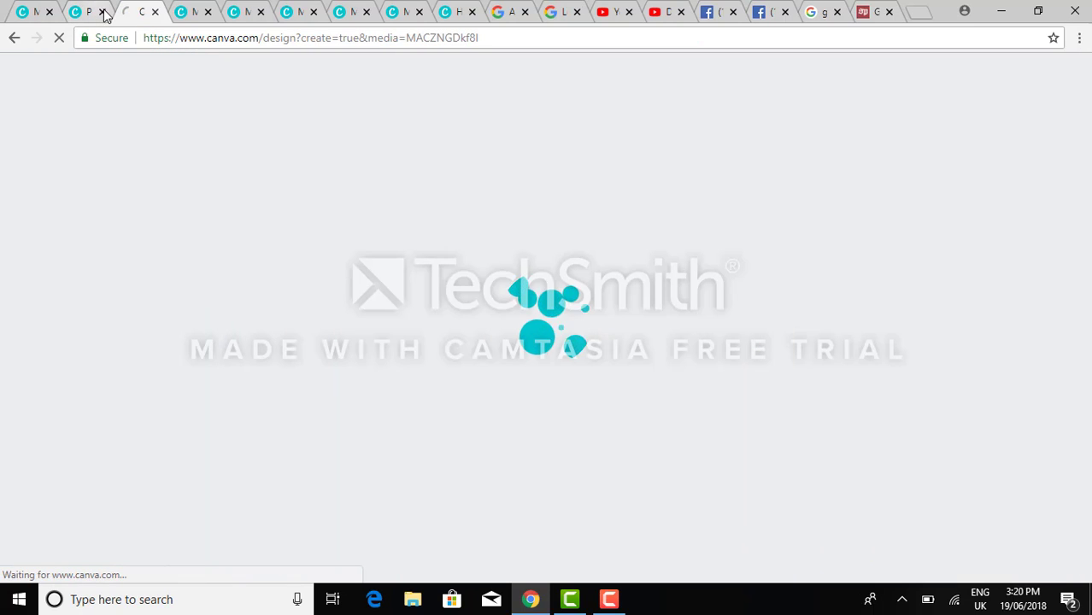
click(102, 12)
click(137, 8)
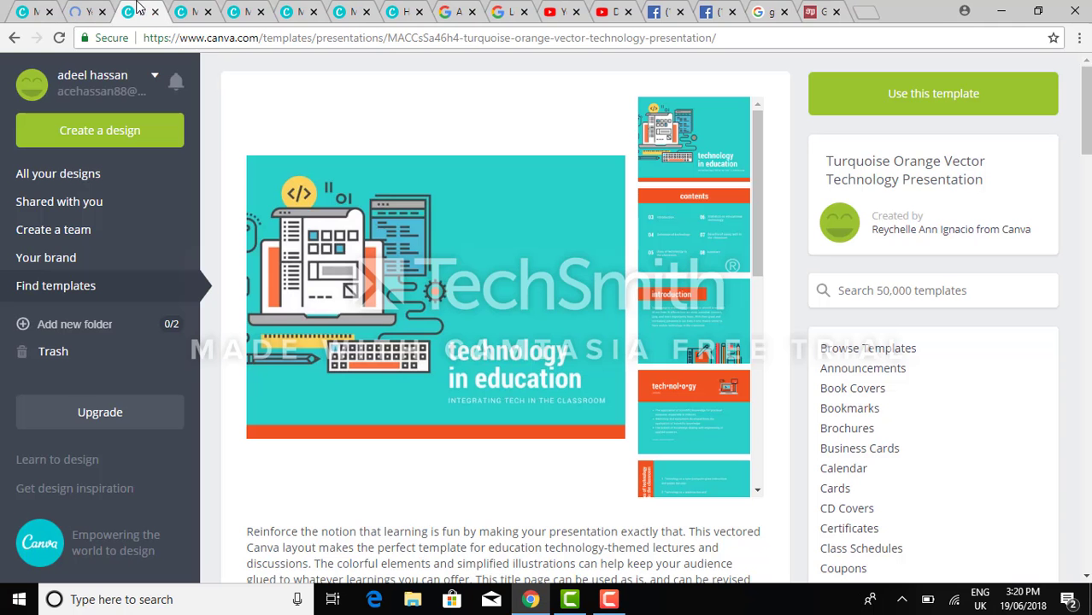
click(85, 10)
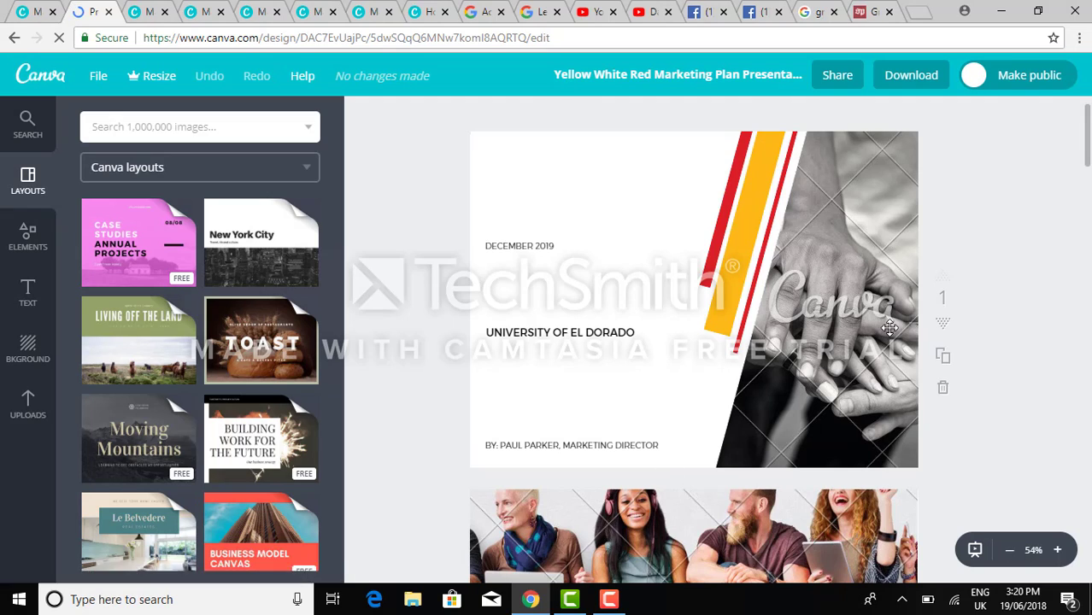
Remove only the group photo from its frame on the Situation Analysis slide, keeping the frame element.
drag(1086, 141, 1087, 162)
scroll(722, 275, down, 1)
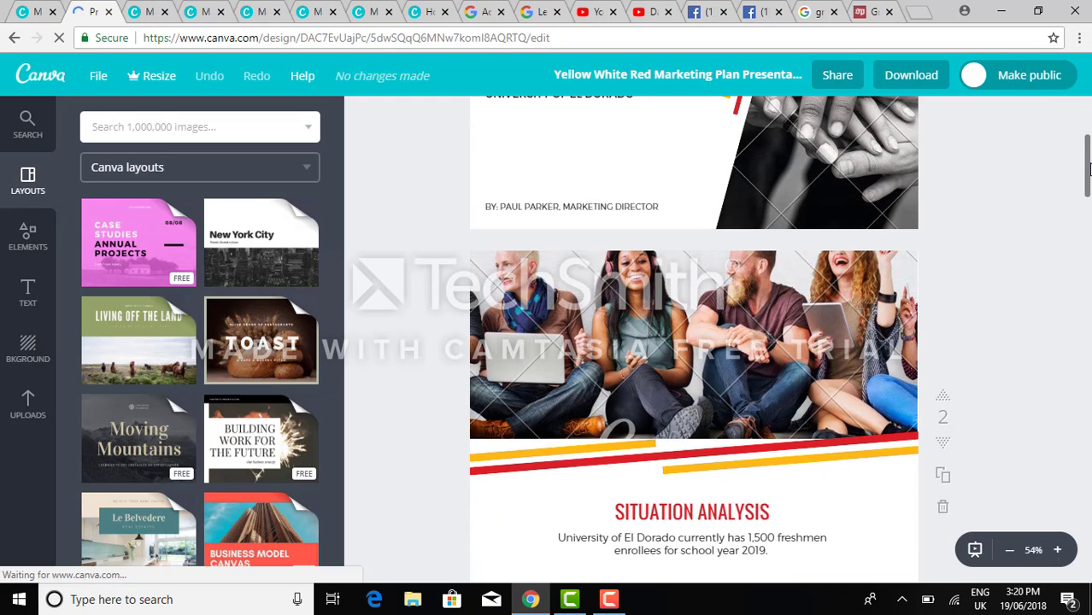
click(722, 275)
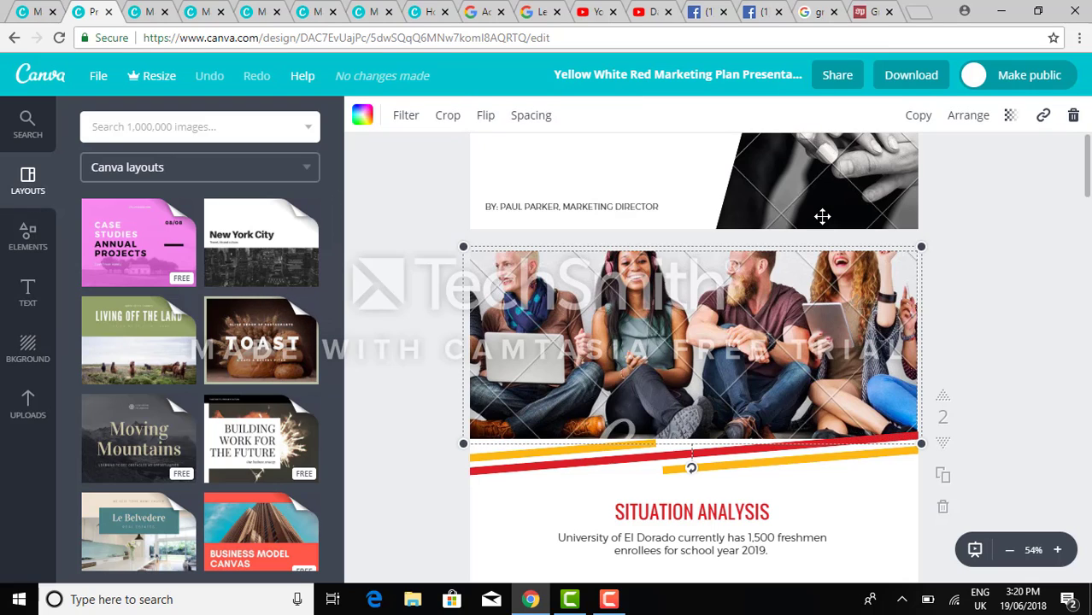
click(1073, 120)
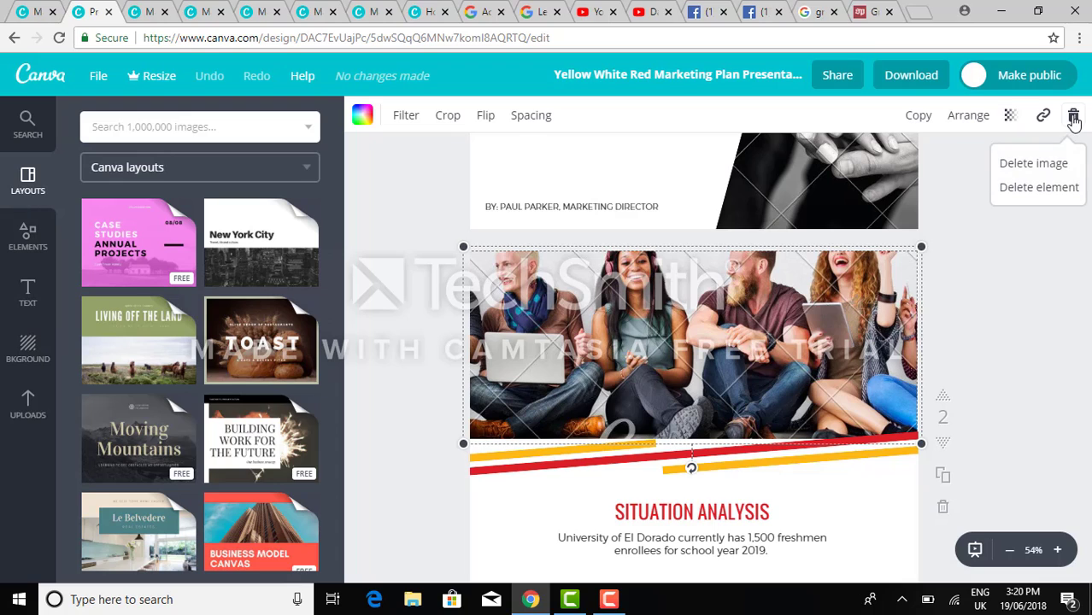
click(1043, 164)
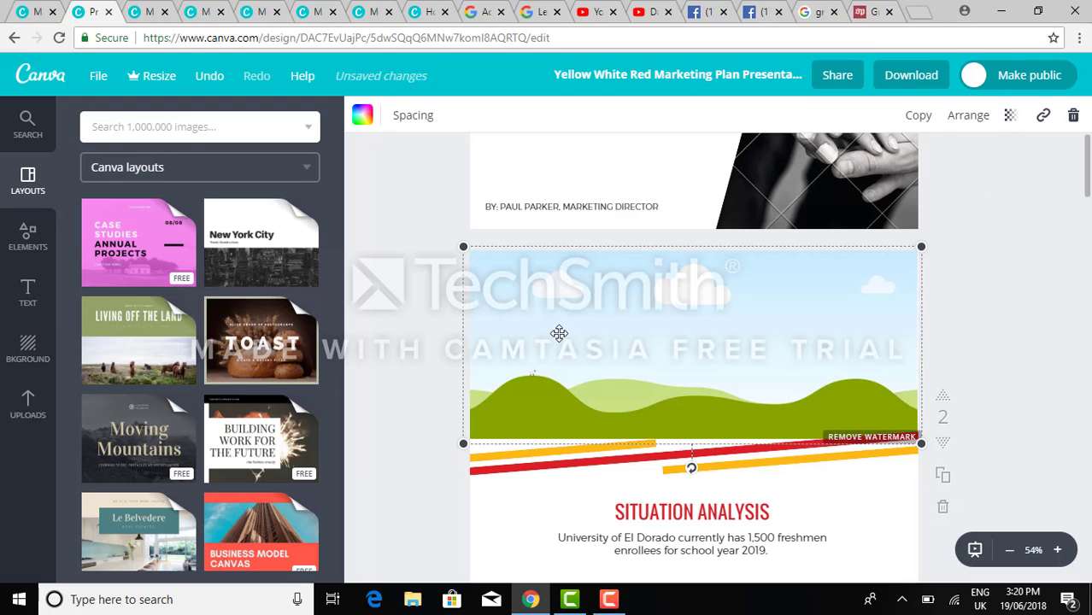
Delete the empty picture frame element above the coloured stripes on the Situation Analysis slide.
click(26, 248)
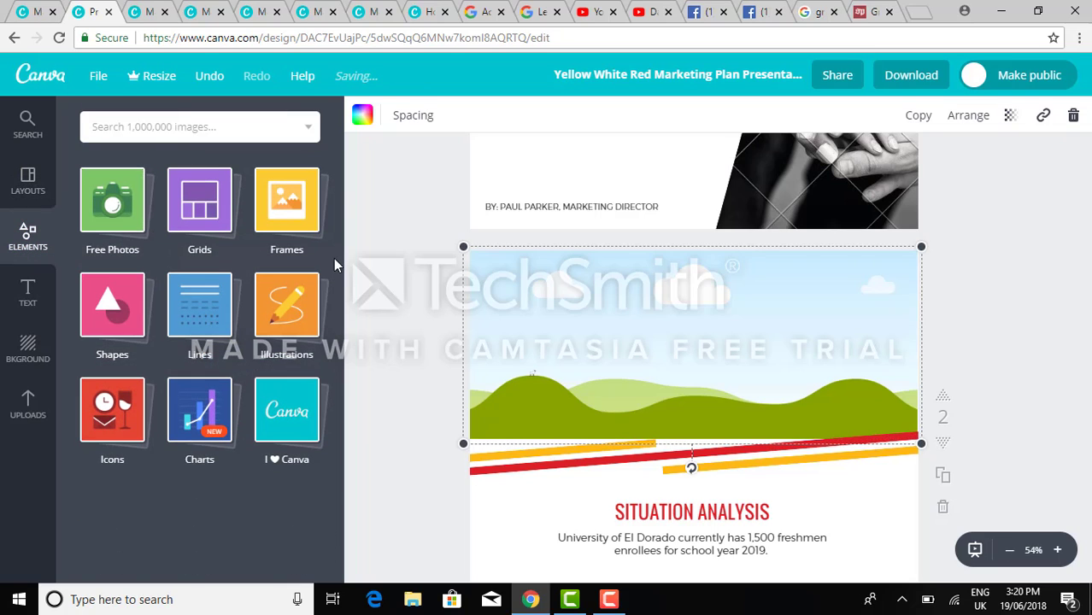
click(1073, 118)
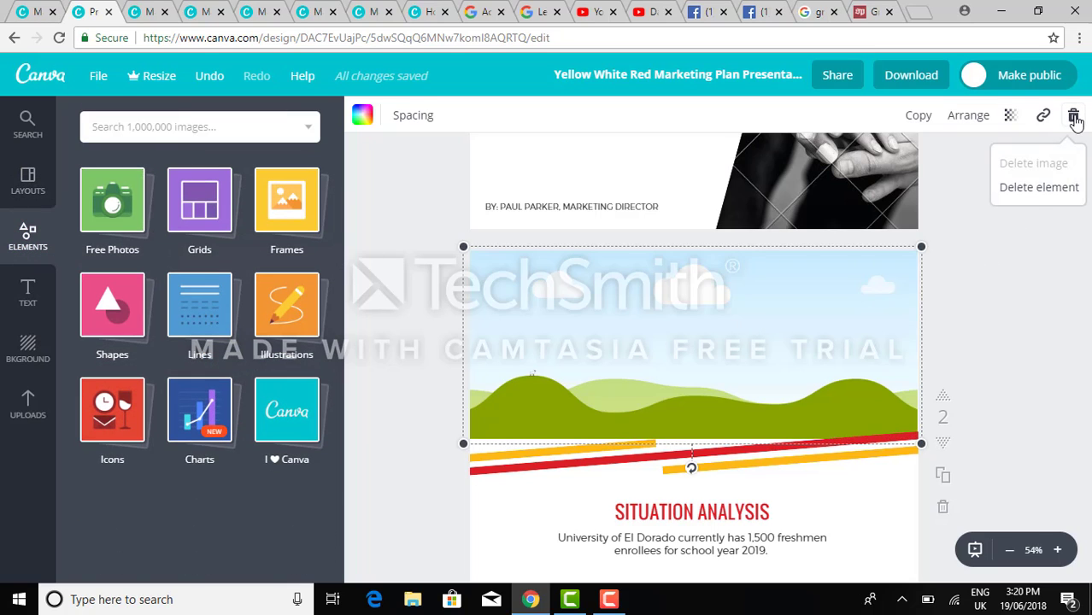
click(1035, 190)
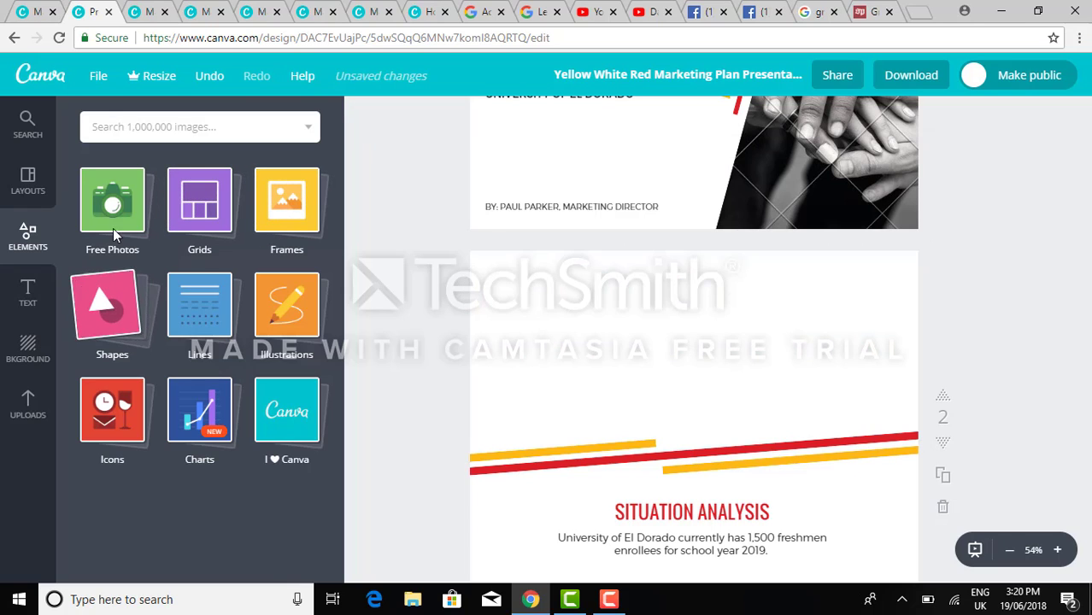
Add the free diagonal frame with the pink triangular section to the blank area above the Situation Analysis stripes.
click(273, 209)
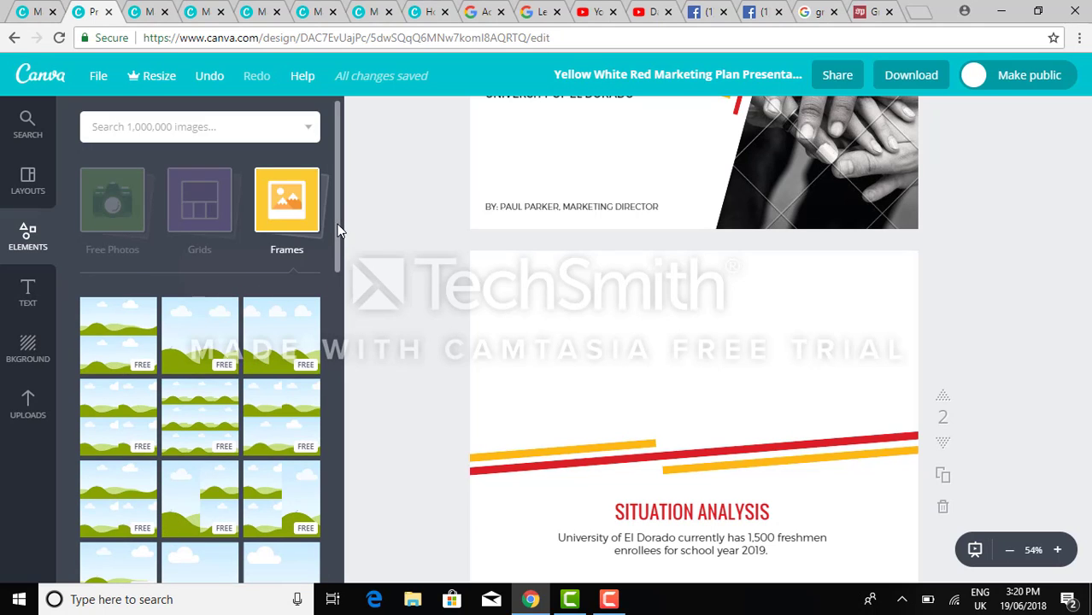
drag(334, 224, 340, 331)
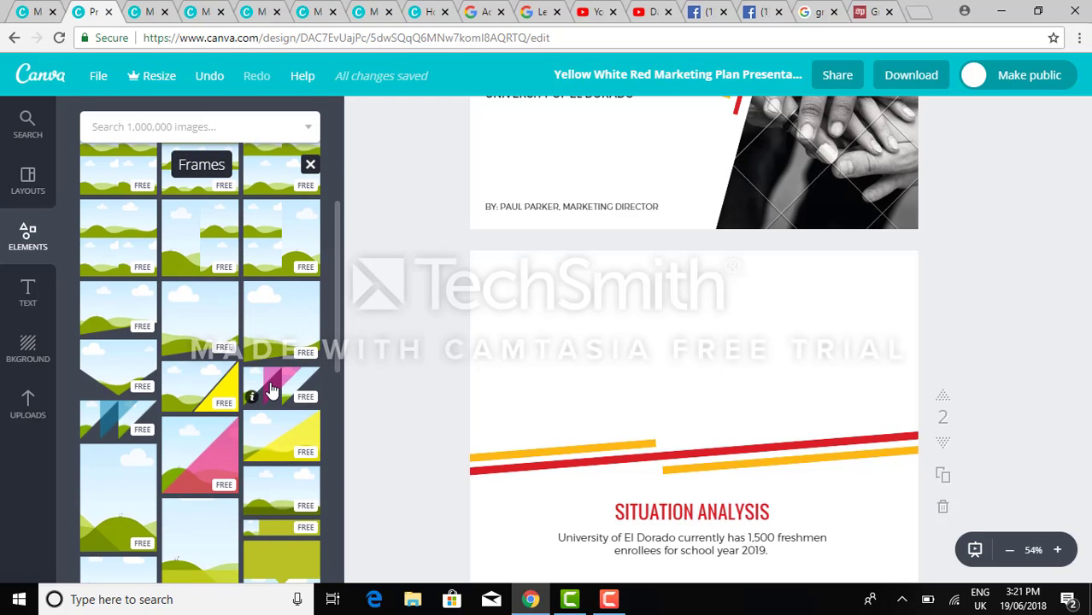
drag(281, 386, 621, 318)
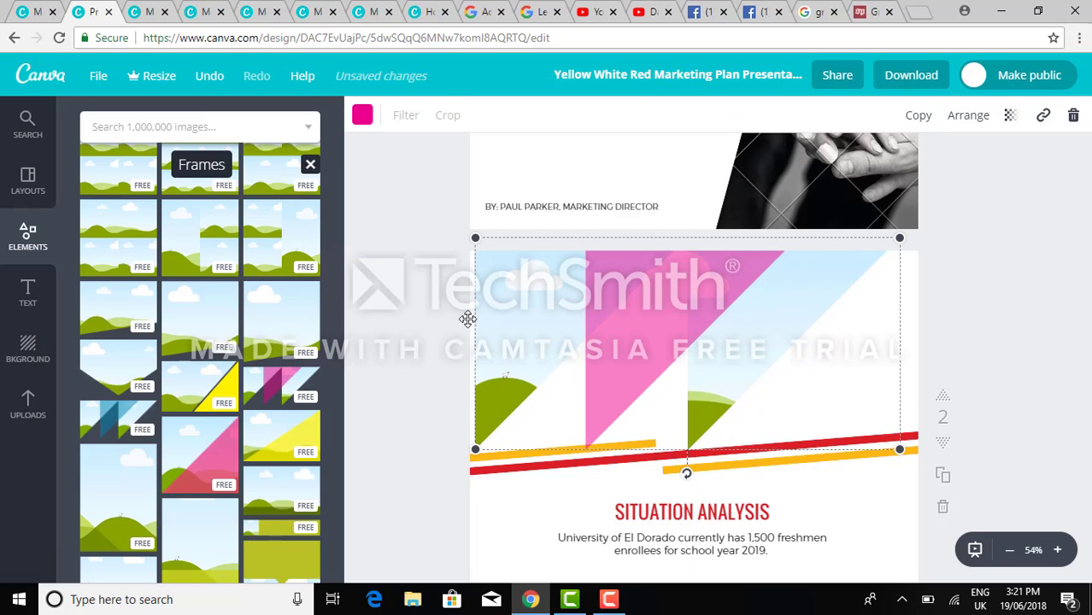
click(402, 303)
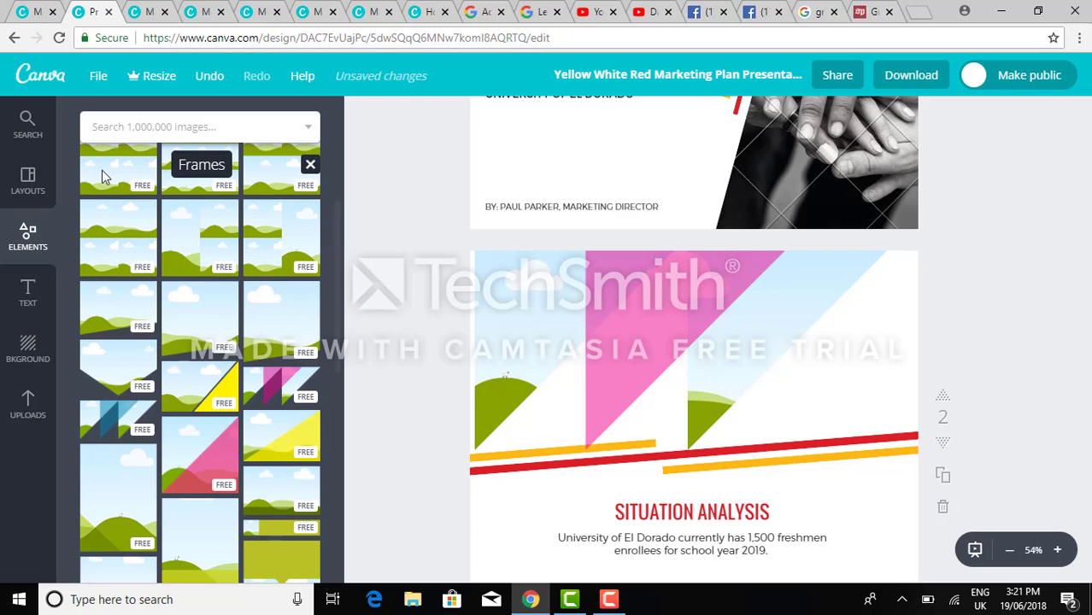
Fill the diagonal pink frame with the free photo of yellow leaves on a branch.
click(34, 249)
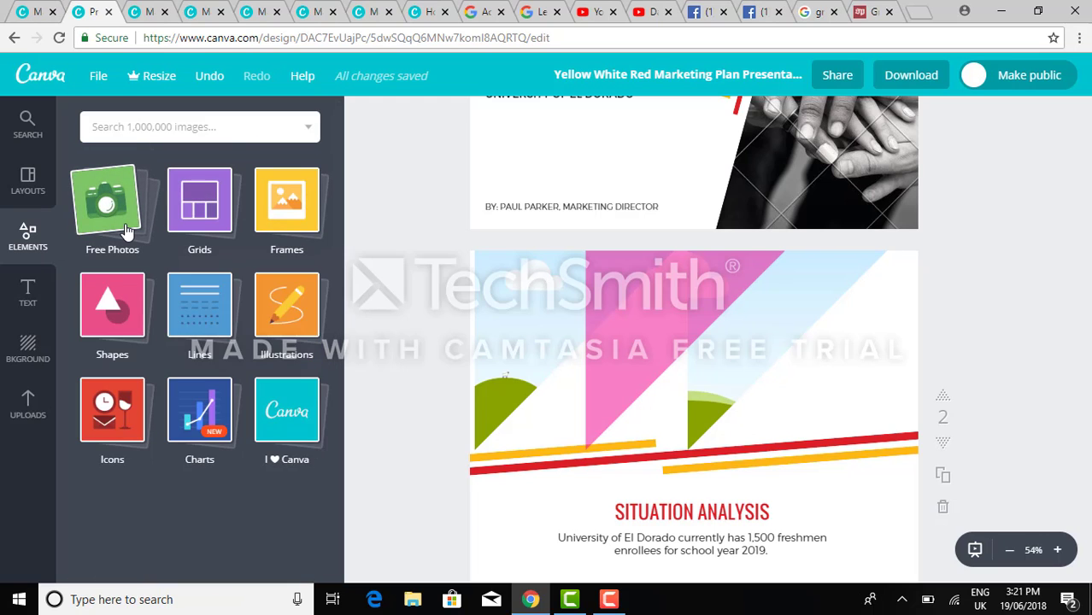
click(126, 229)
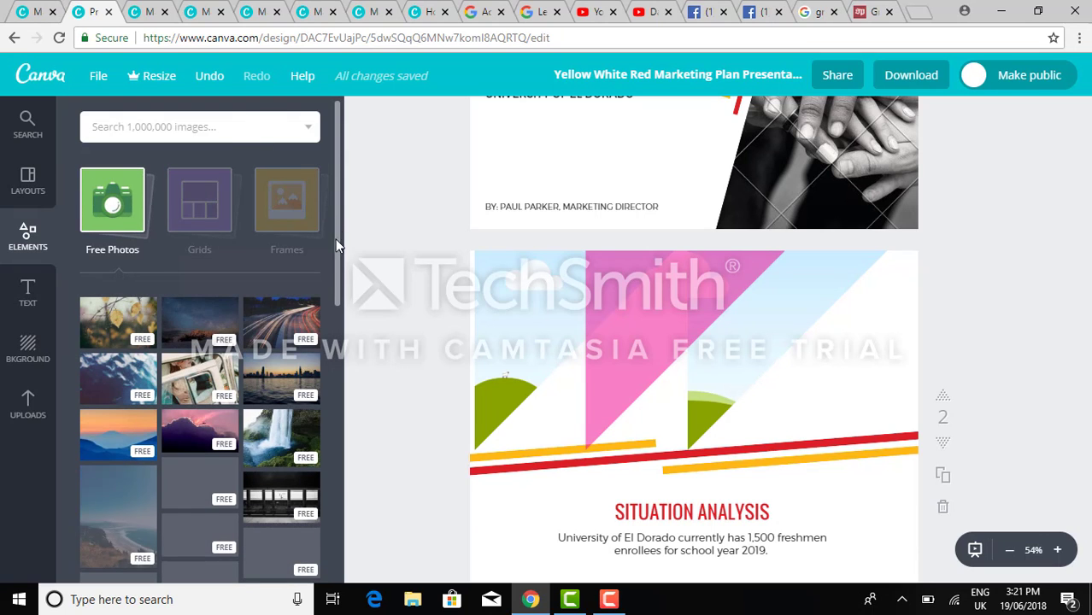
drag(335, 220, 339, 266)
drag(111, 242, 642, 306)
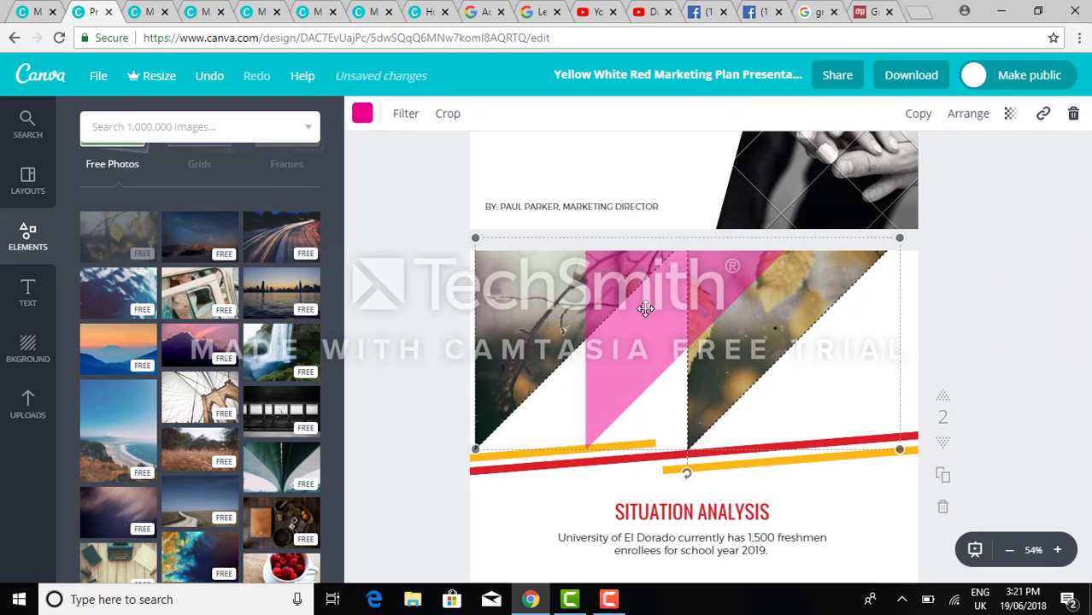
click(418, 317)
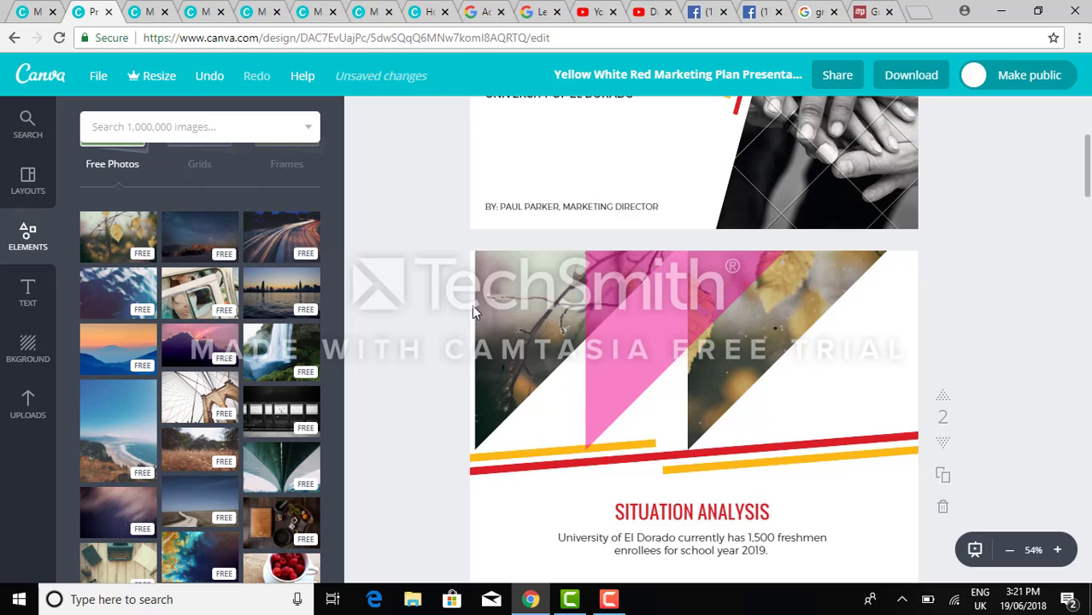
Delete the diagonal pink frame together with its leaf photo from the Situation Analysis slide.
click(649, 261)
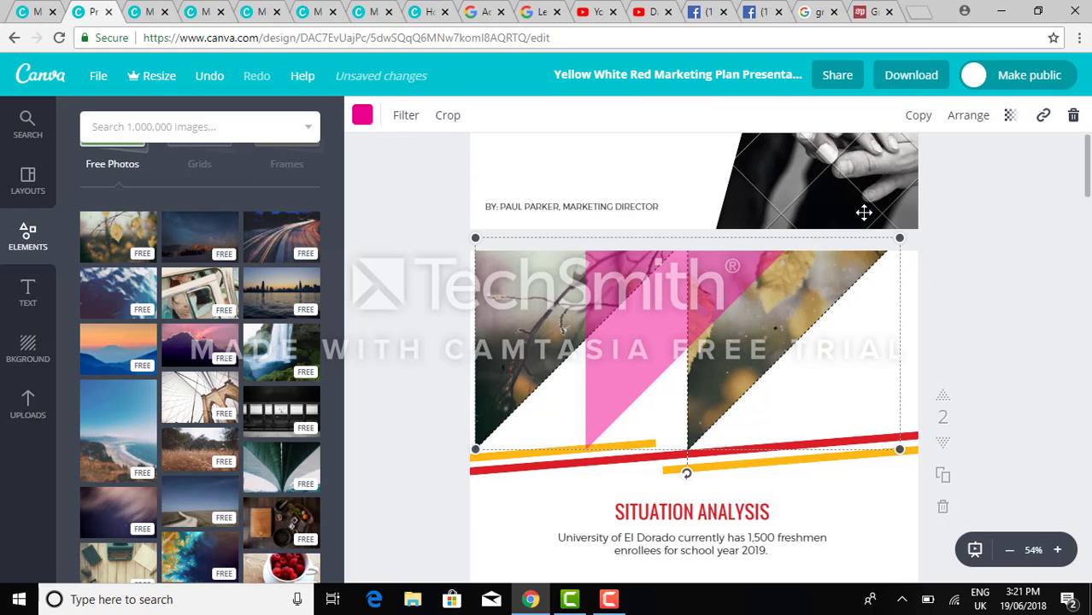
click(1073, 114)
click(1050, 187)
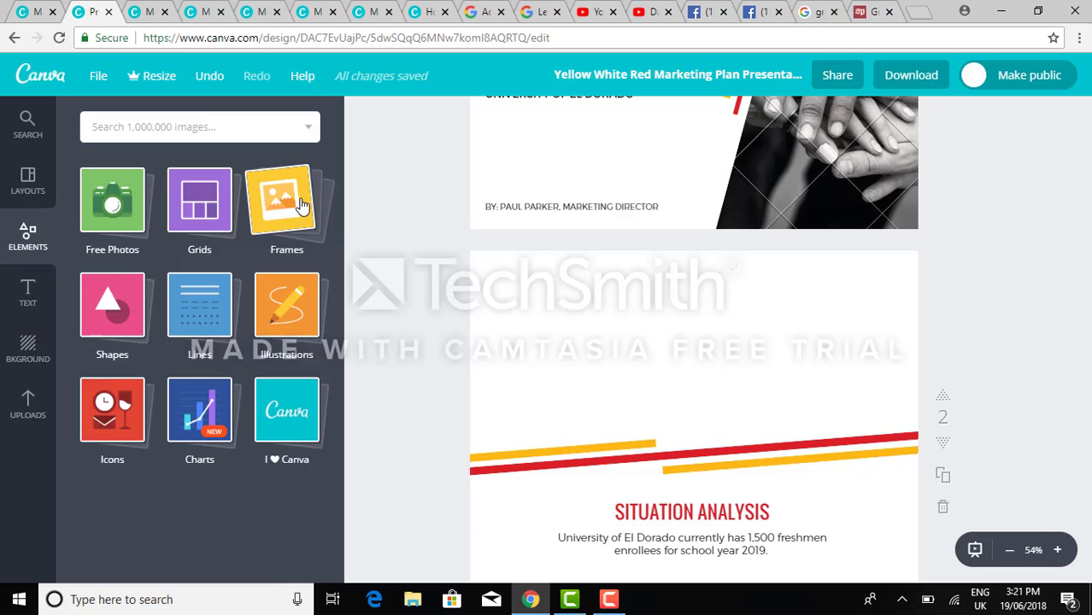
Add the free frame made of uneven vertical strips to the Situation Analysis slide and shrink it beside the slide's edge.
click(301, 205)
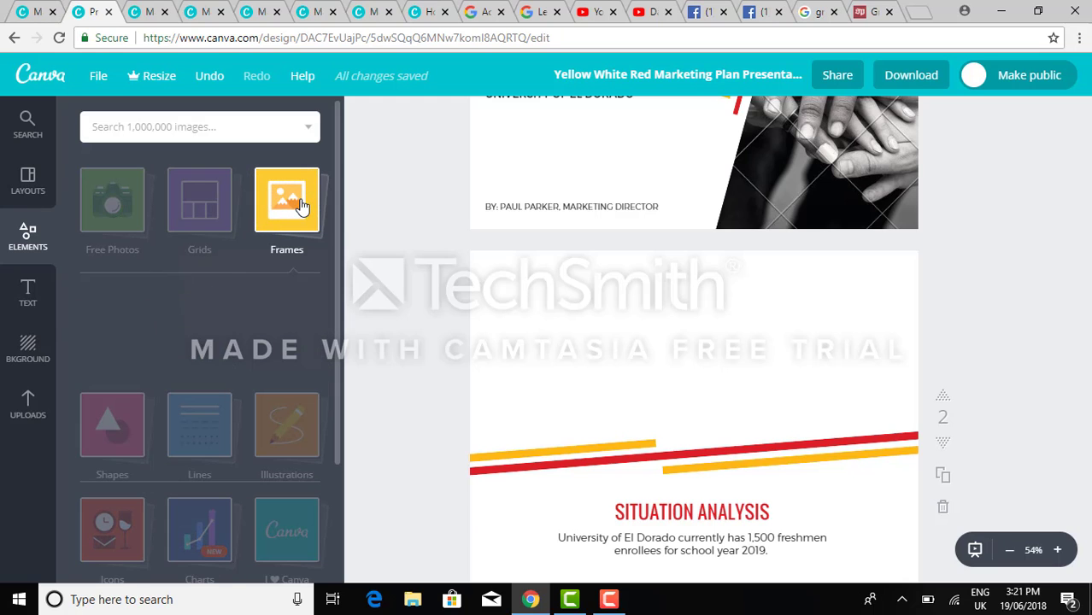
drag(342, 176, 361, 383)
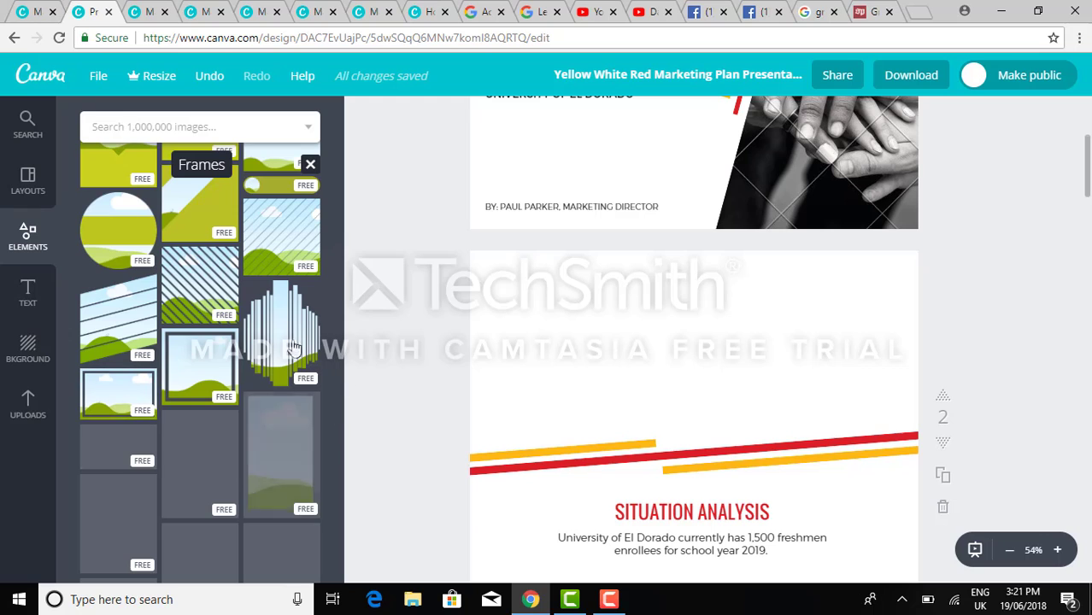
drag(288, 336, 570, 318)
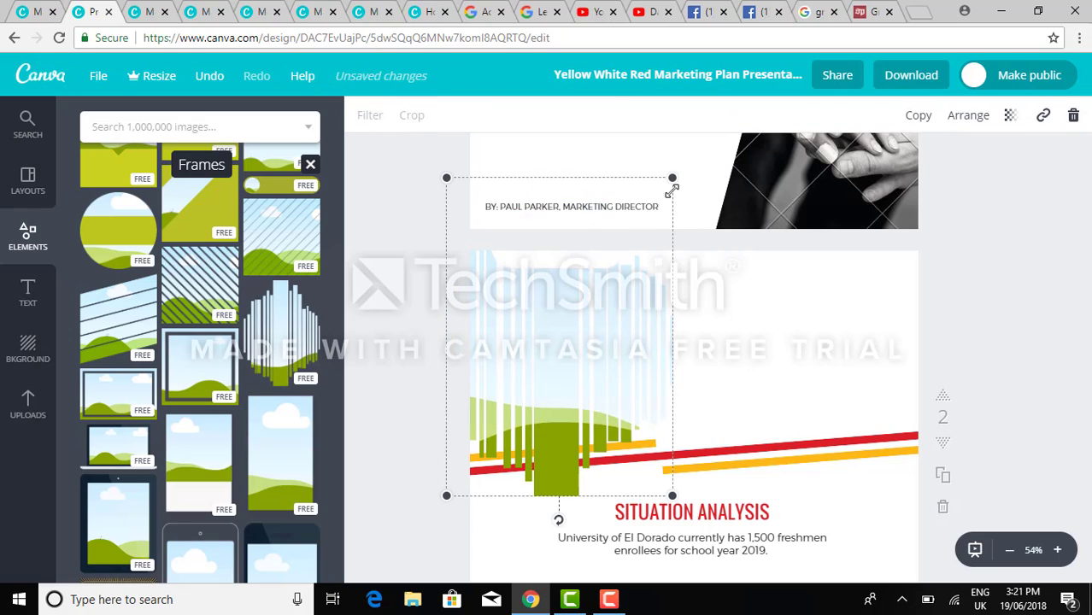
drag(672, 175, 549, 327)
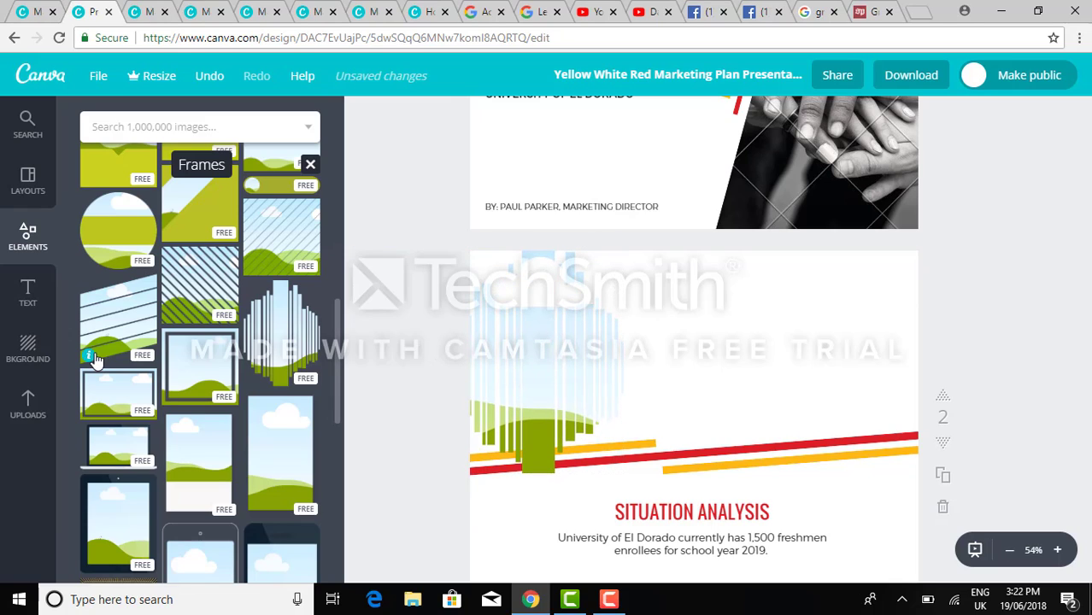
Delete the frame of uneven vertical strips from the Situation Analysis slide.
click(504, 371)
click(1074, 118)
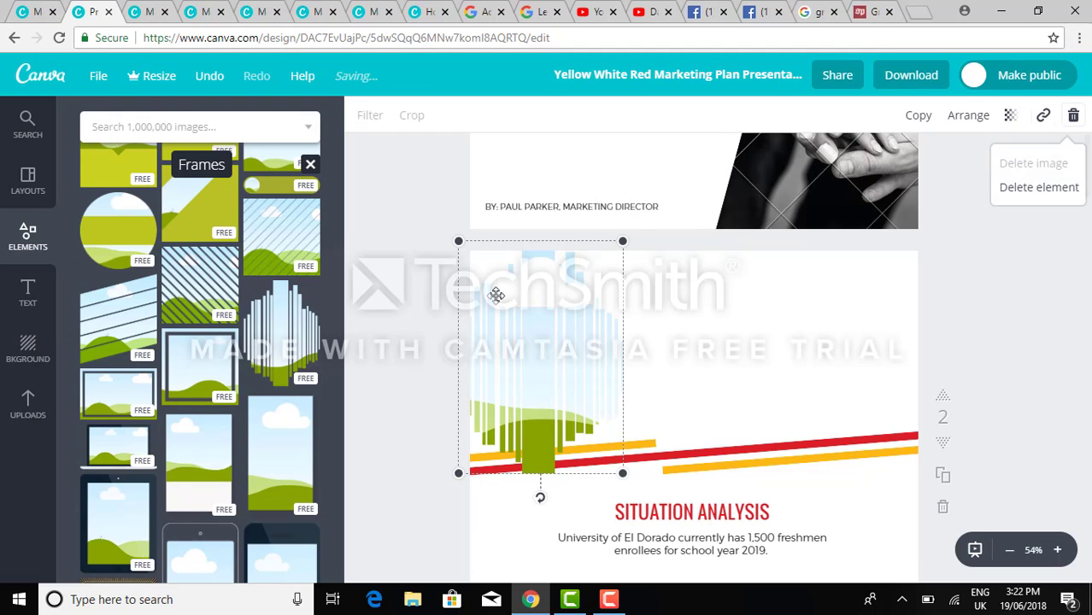
click(1059, 187)
Add the free frame made of slanted horizontal strips to the Situation Analysis slide, shrinking and moving it above the coloured stripes.
drag(134, 293, 664, 205)
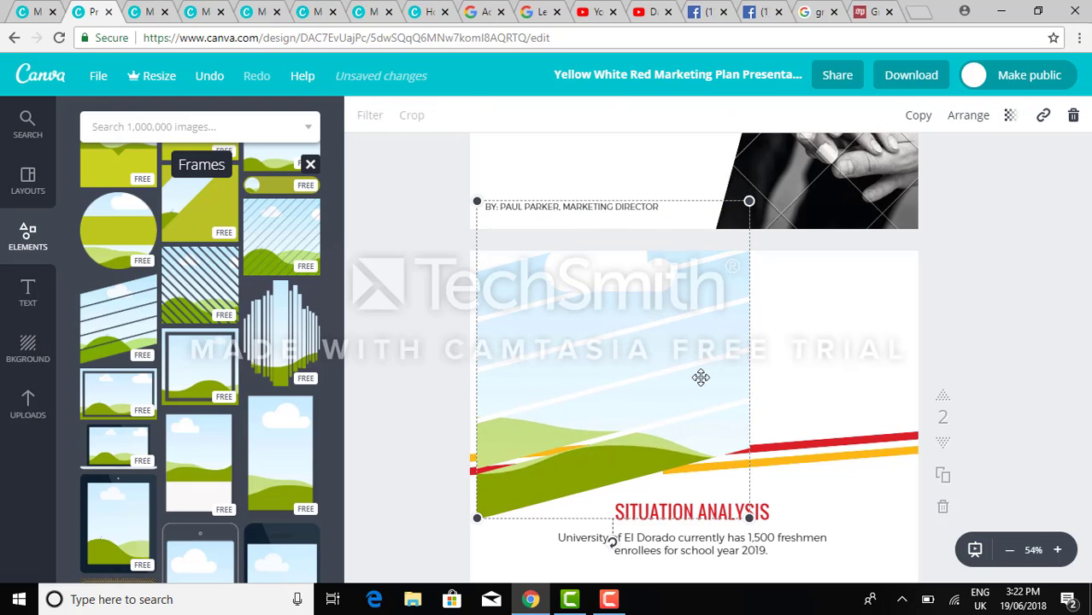
drag(748, 200, 703, 283)
drag(619, 354, 618, 297)
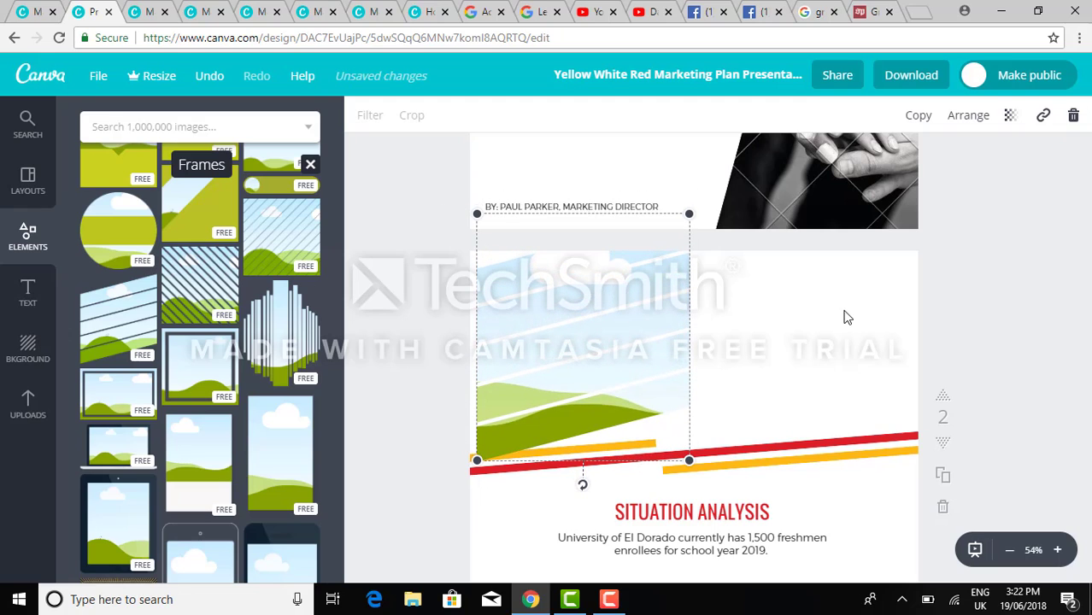
click(845, 317)
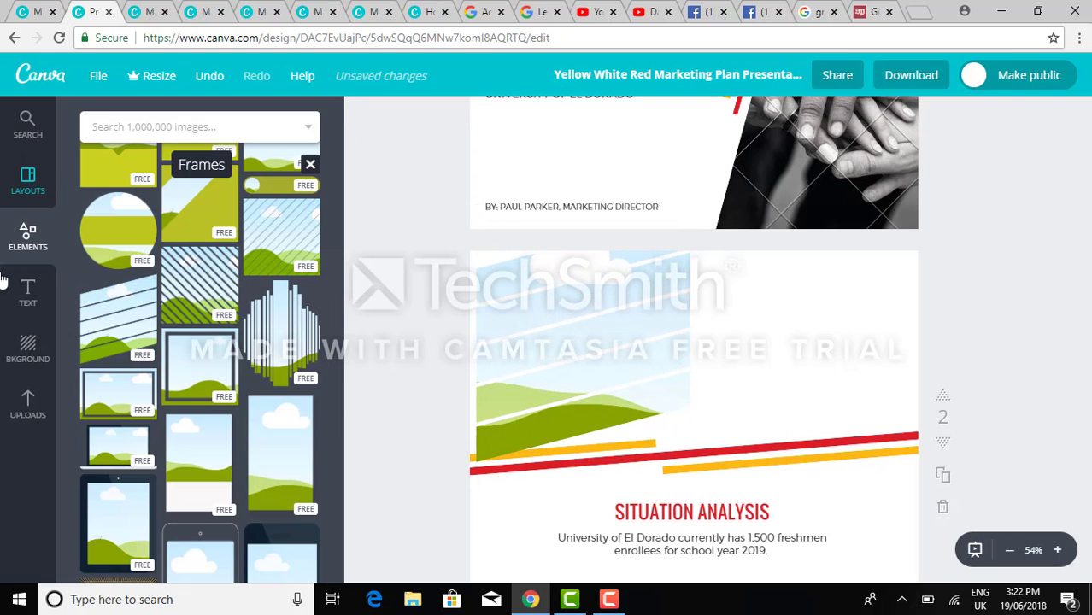
Fill the slanted-strip frame with the free photo of a person inside a white vehicle.
click(26, 249)
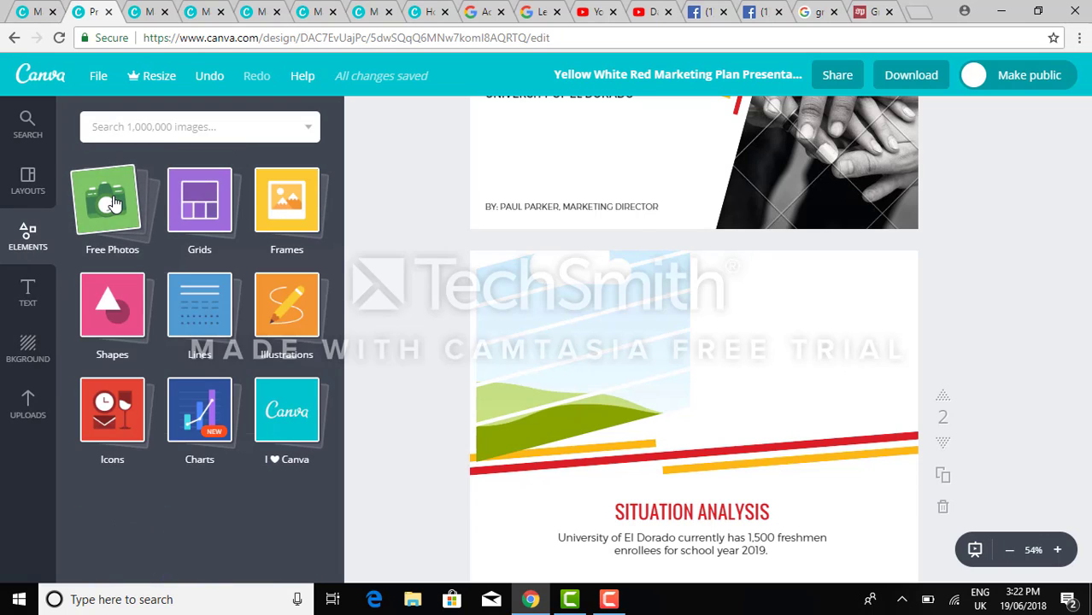
click(112, 203)
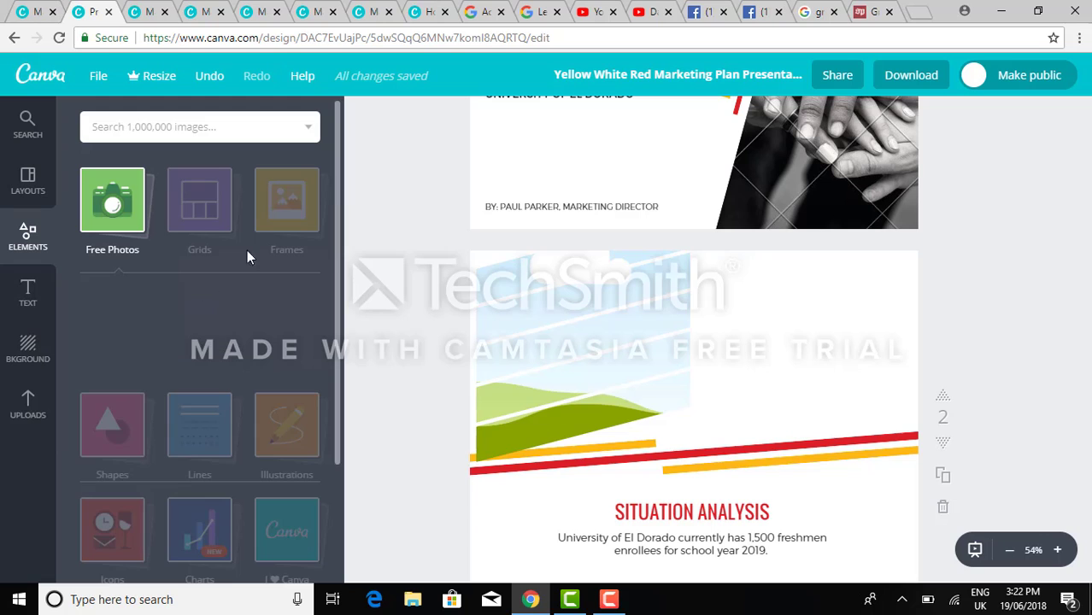
click(32, 397)
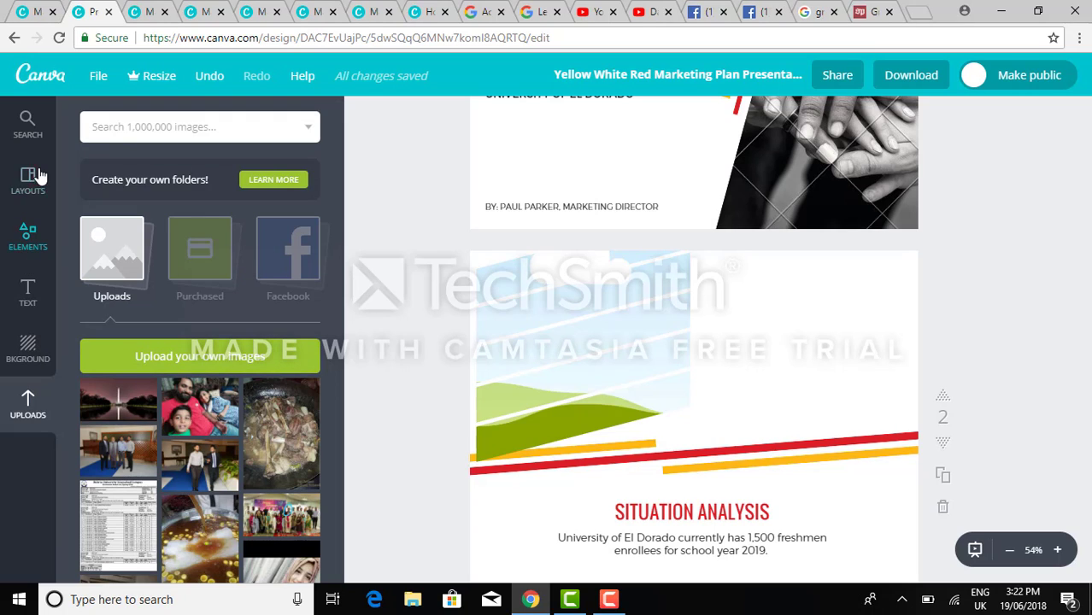
click(29, 238)
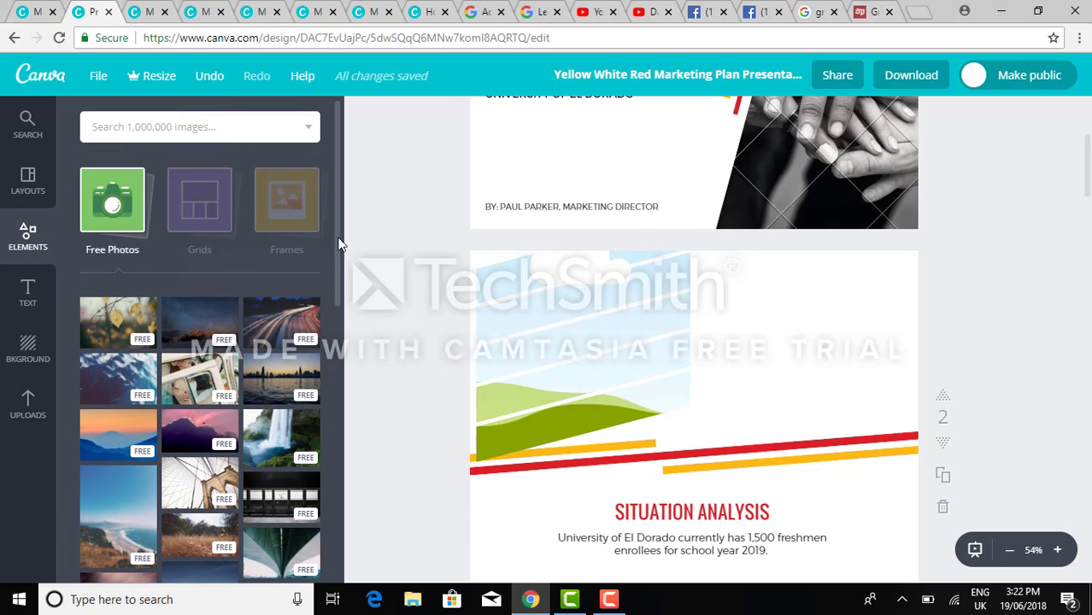
drag(340, 245, 341, 294)
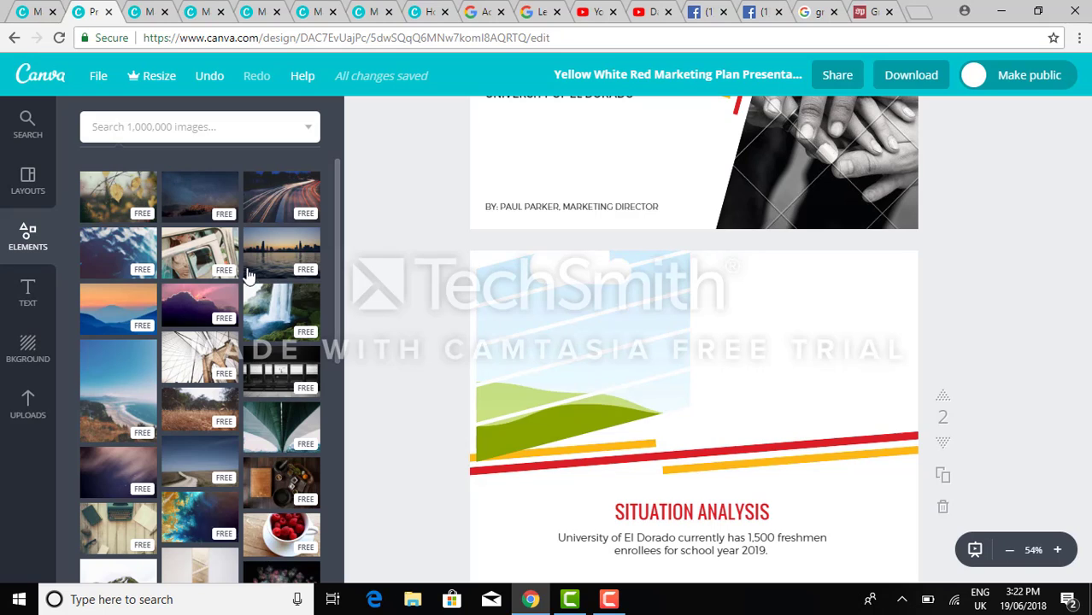
drag(197, 256, 705, 262)
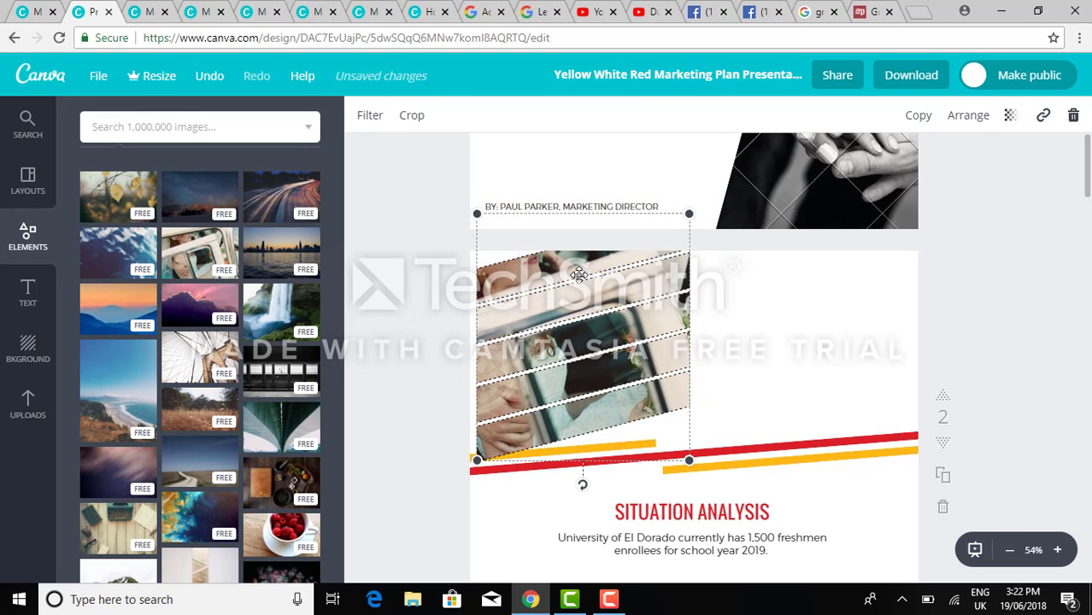
Remove the vehicle photo from the slanted-strip frame and delete the empty frame from the slide.
click(1073, 120)
click(1008, 163)
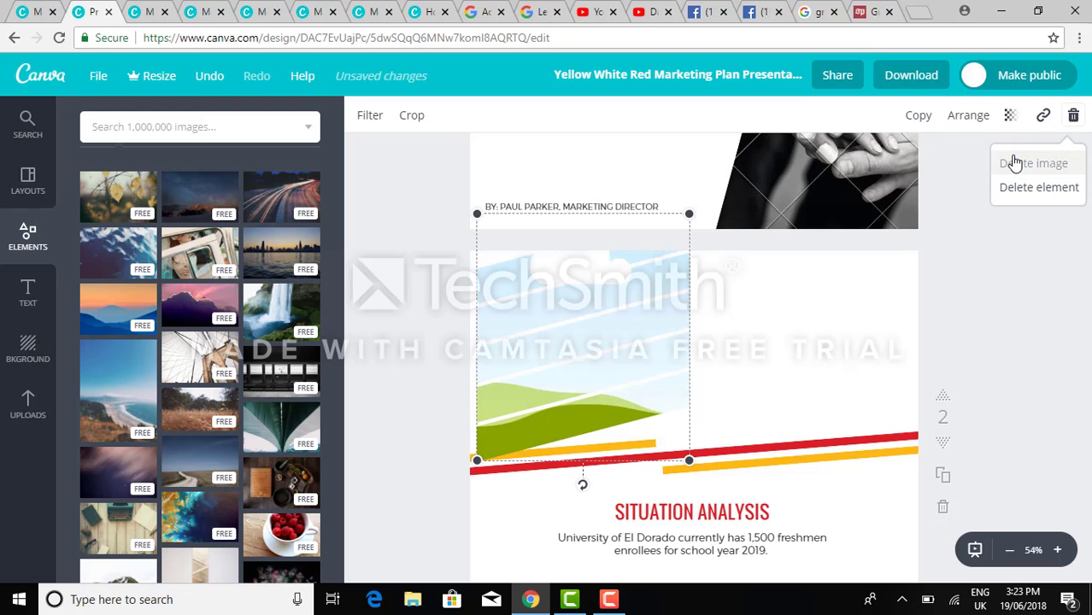
click(760, 346)
click(492, 281)
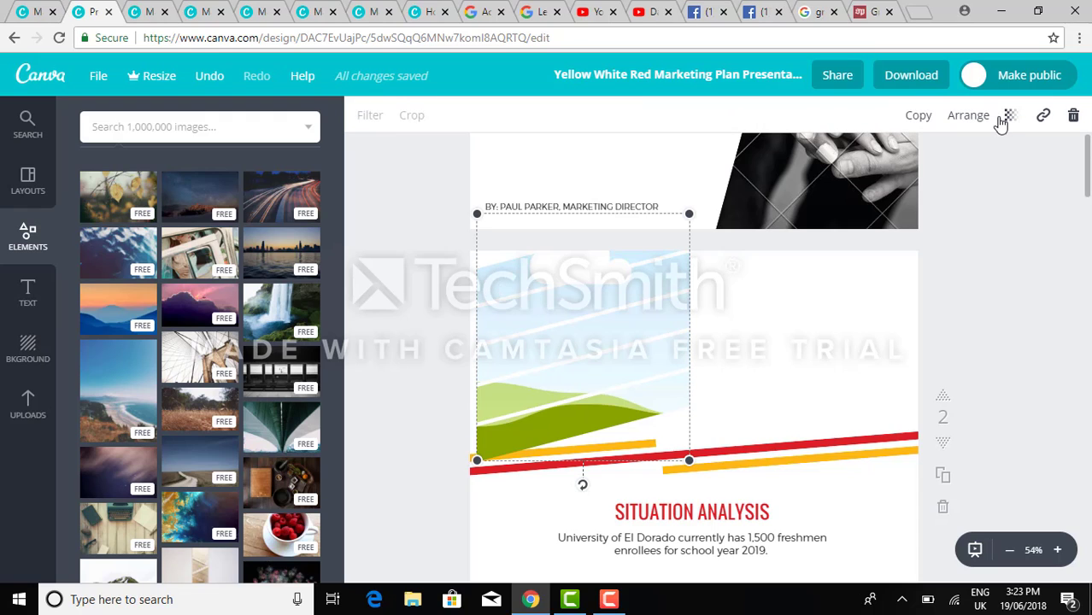
click(1071, 117)
click(1043, 187)
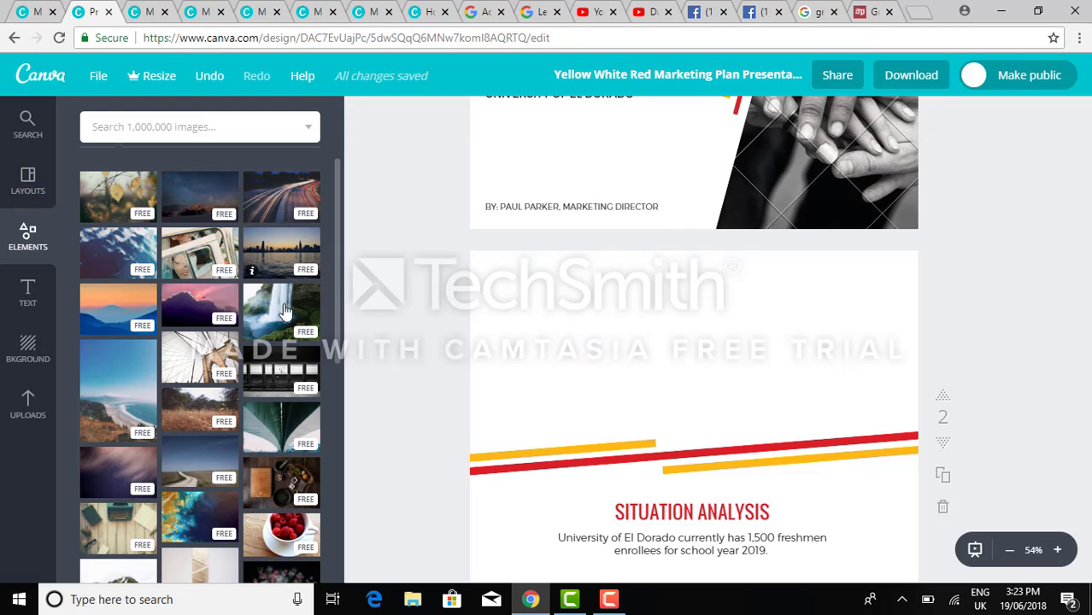
Place the free waterfall photo directly on the Situation Analysis slide, without a frame, and delete it again.
drag(252, 331, 604, 358)
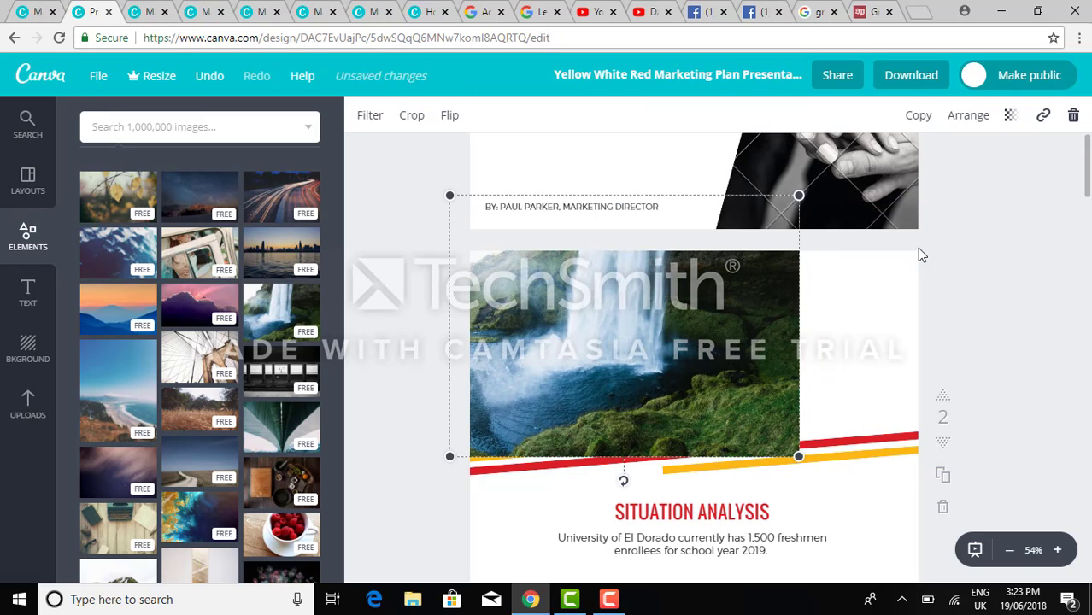
click(1073, 114)
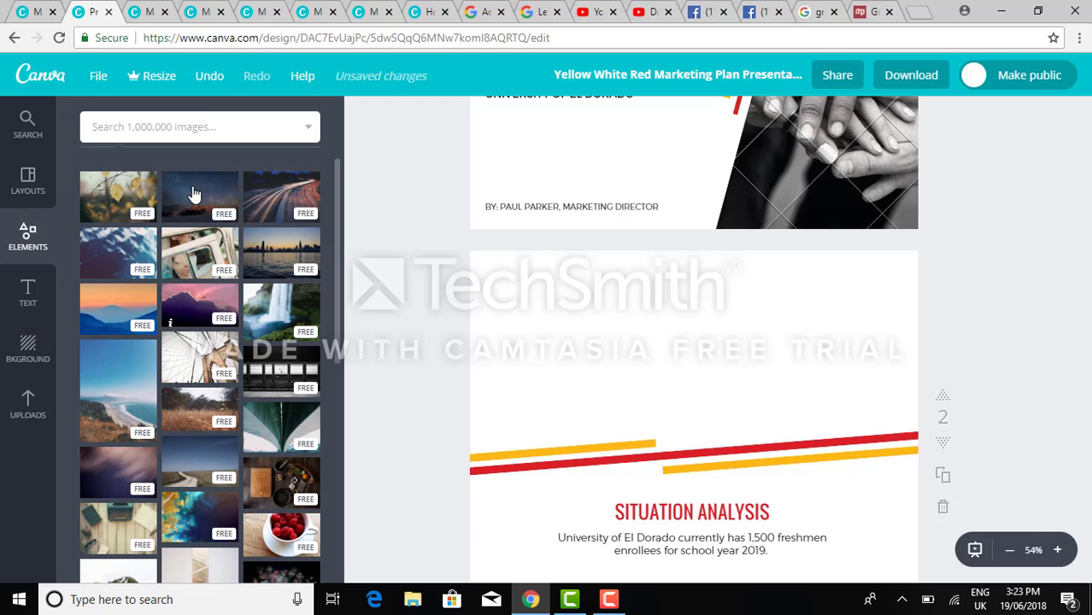
Add the three-column photo grid to the Situation Analysis slide and reduce its height so it ends above the coloured stripes.
click(31, 236)
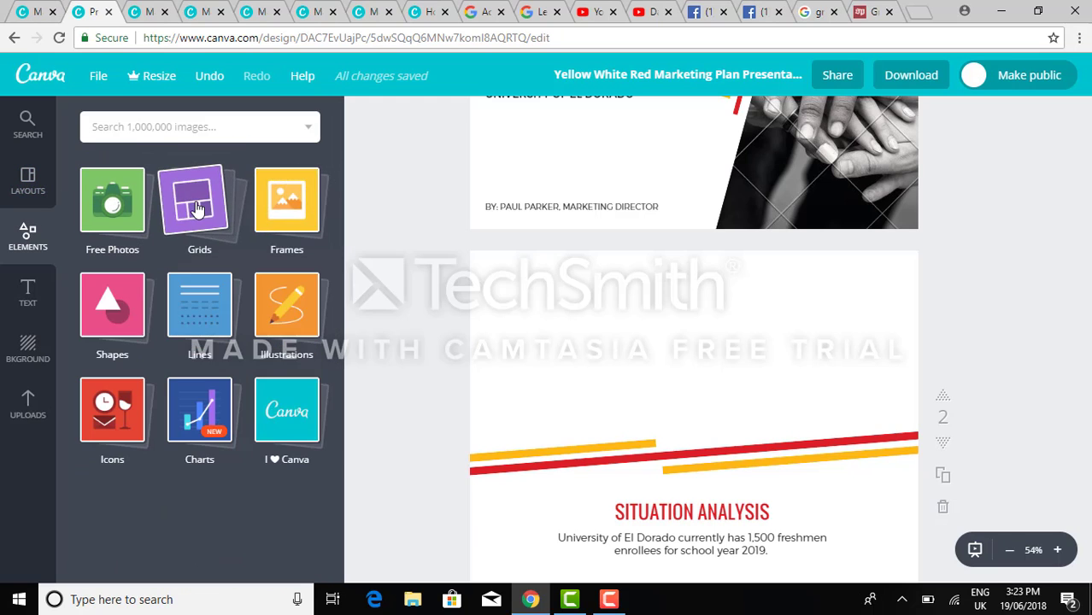
click(198, 205)
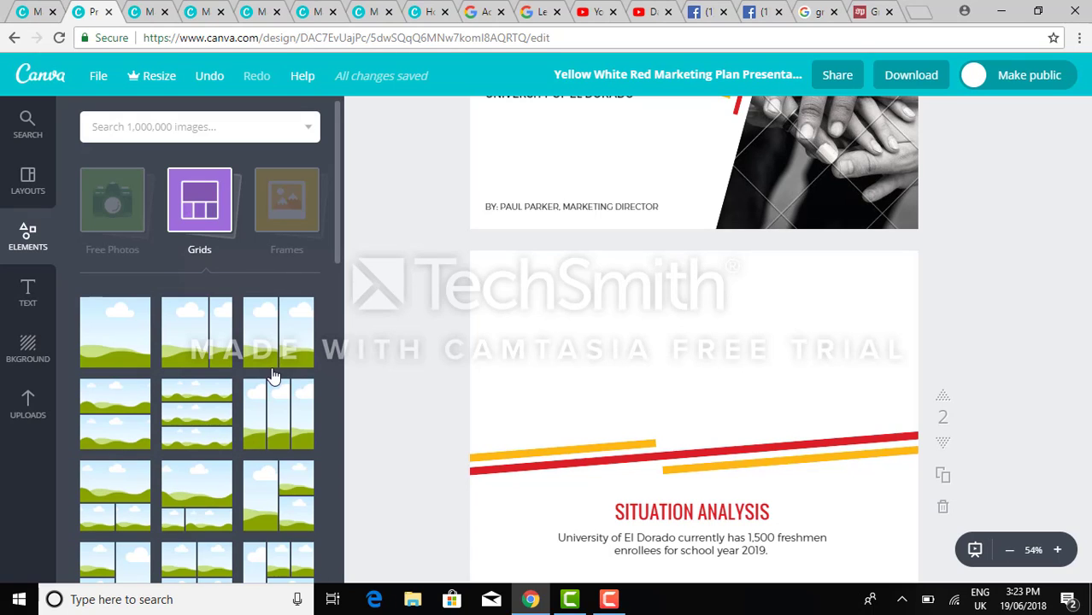
drag(282, 420, 722, 368)
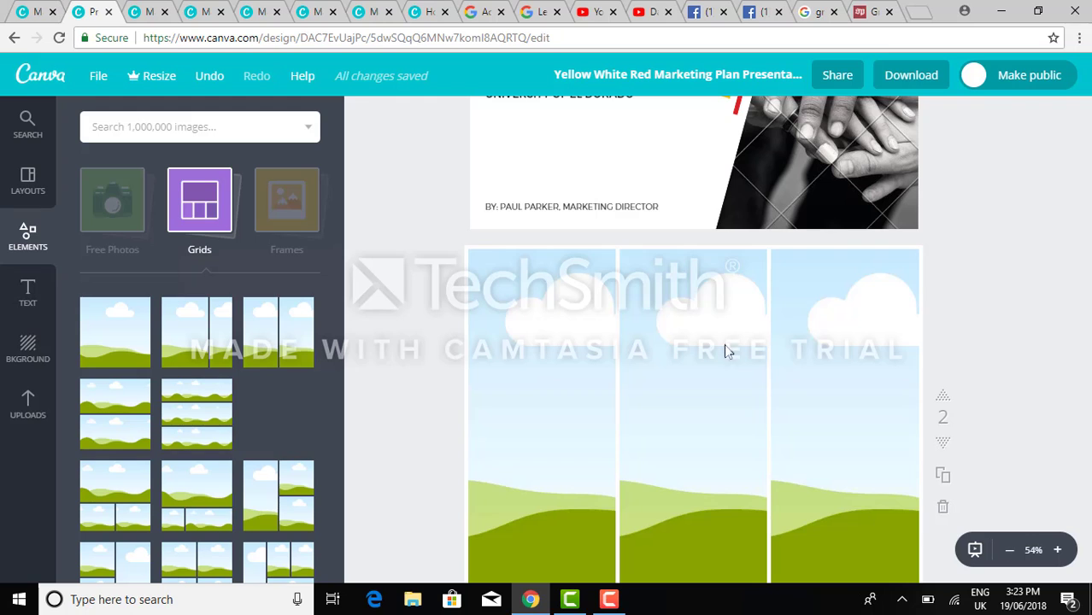
drag(1087, 215, 1087, 181)
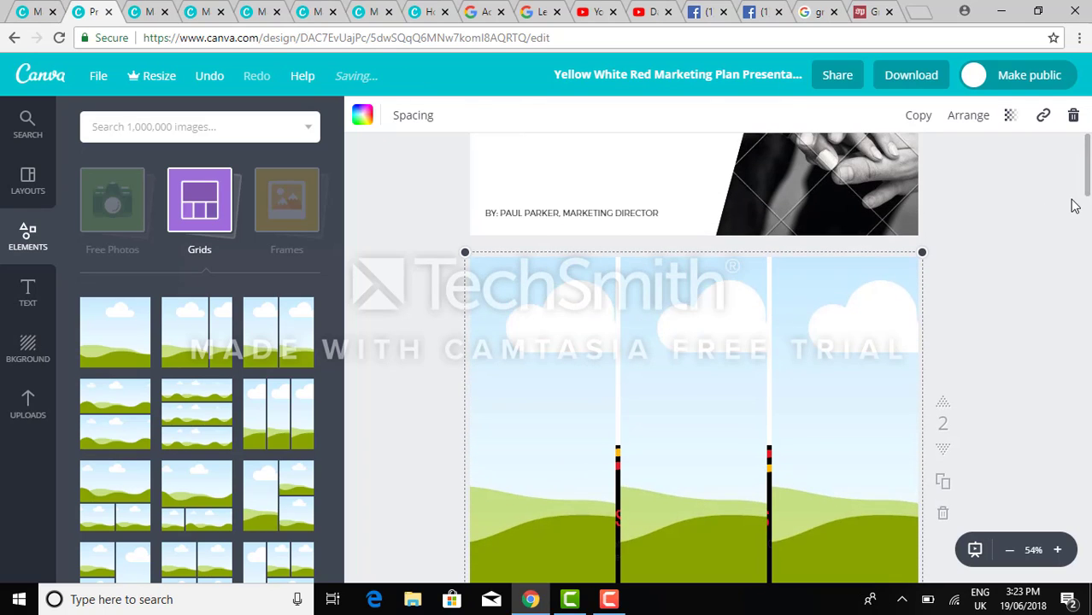
drag(1086, 186, 1086, 218)
drag(921, 339, 918, 173)
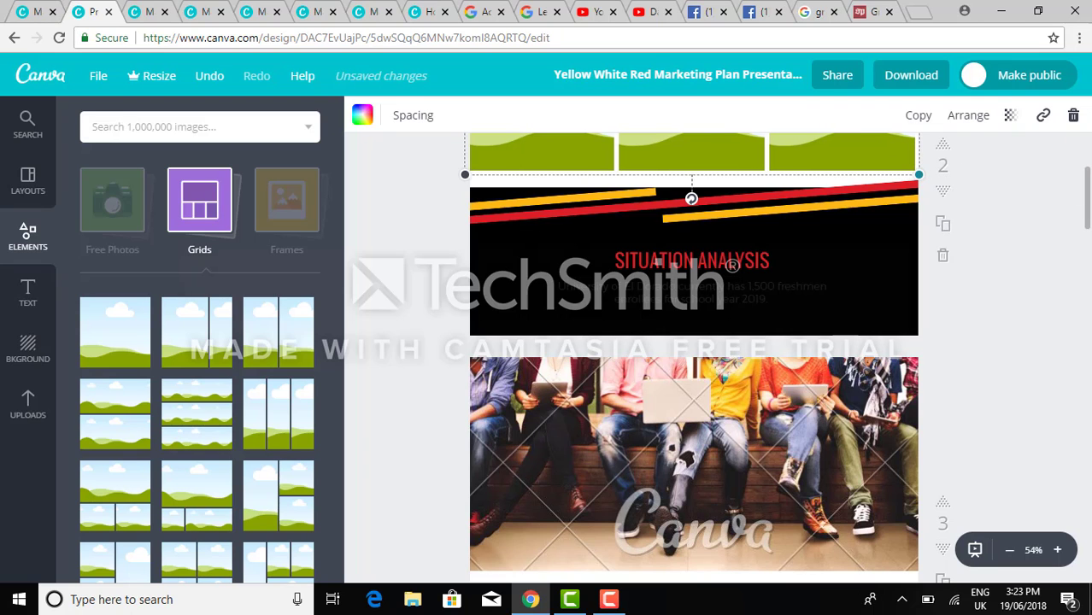
Fill the three grid columns in order with the free photos of fish in blue water, a starry mountain and highway light trails.
drag(1088, 212, 1088, 177)
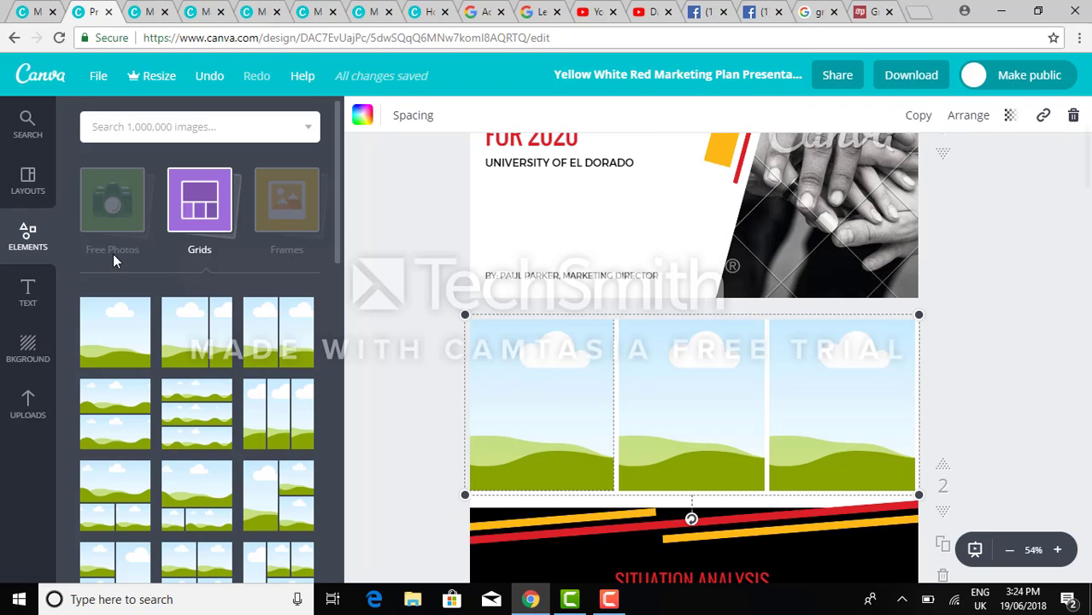
click(111, 222)
click(111, 222)
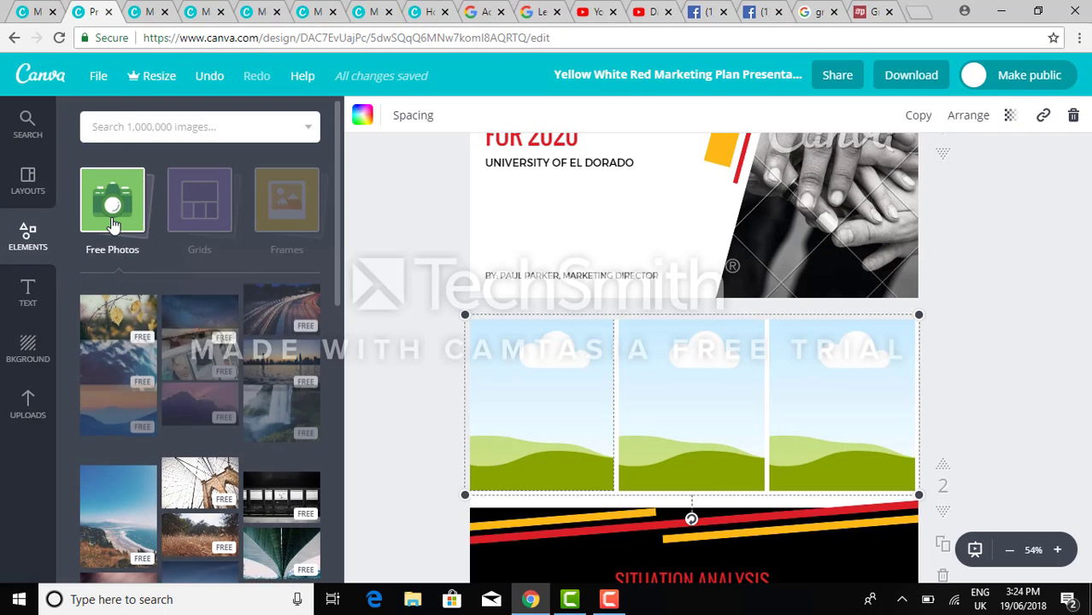
drag(120, 378, 494, 379)
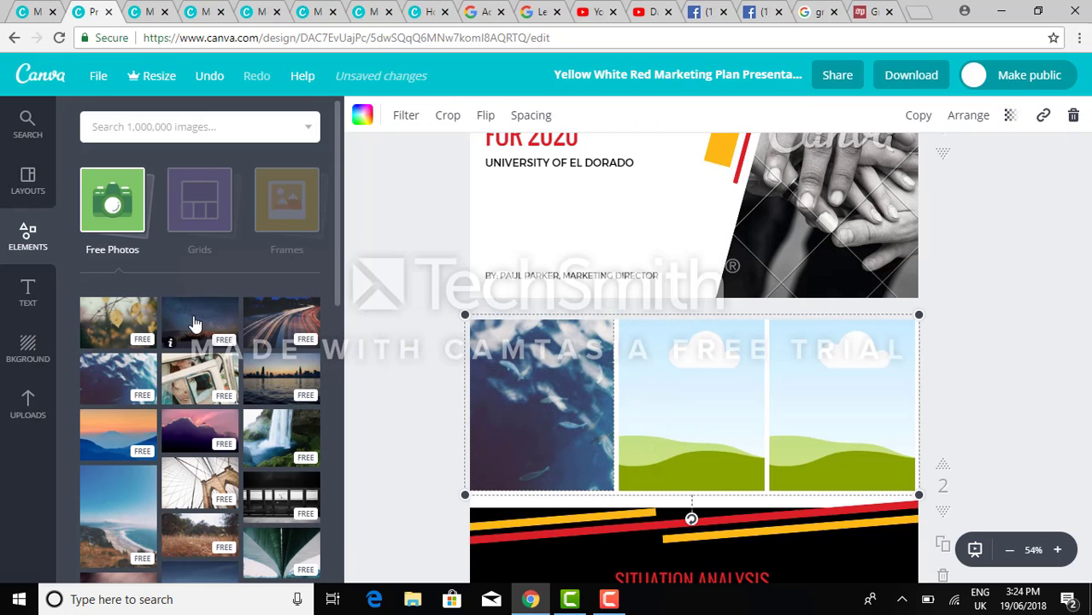
drag(195, 323, 646, 355)
drag(255, 329, 812, 396)
click(1025, 353)
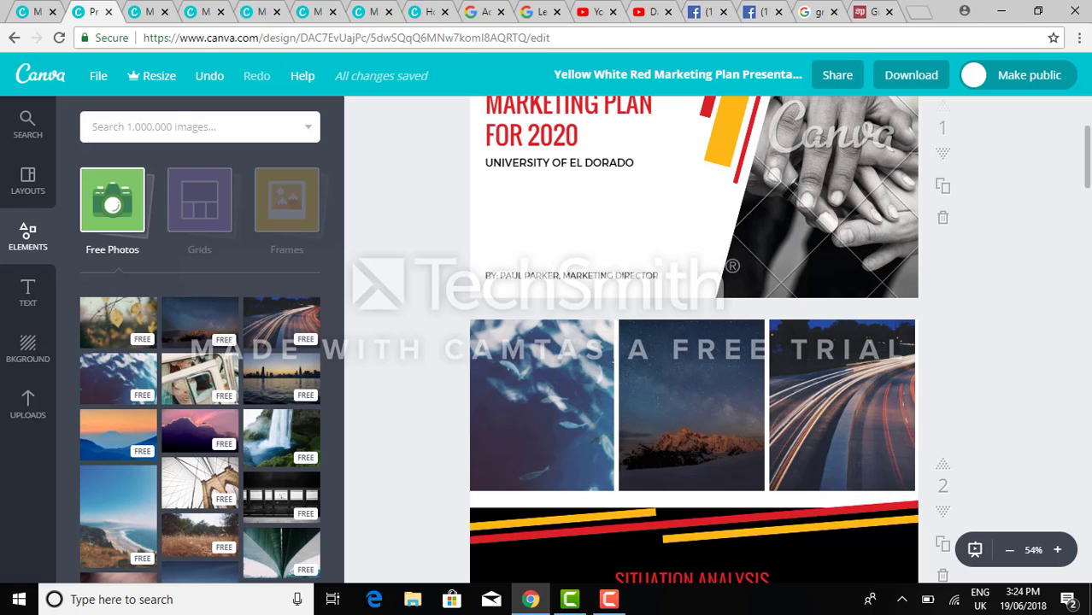
click(140, 11)
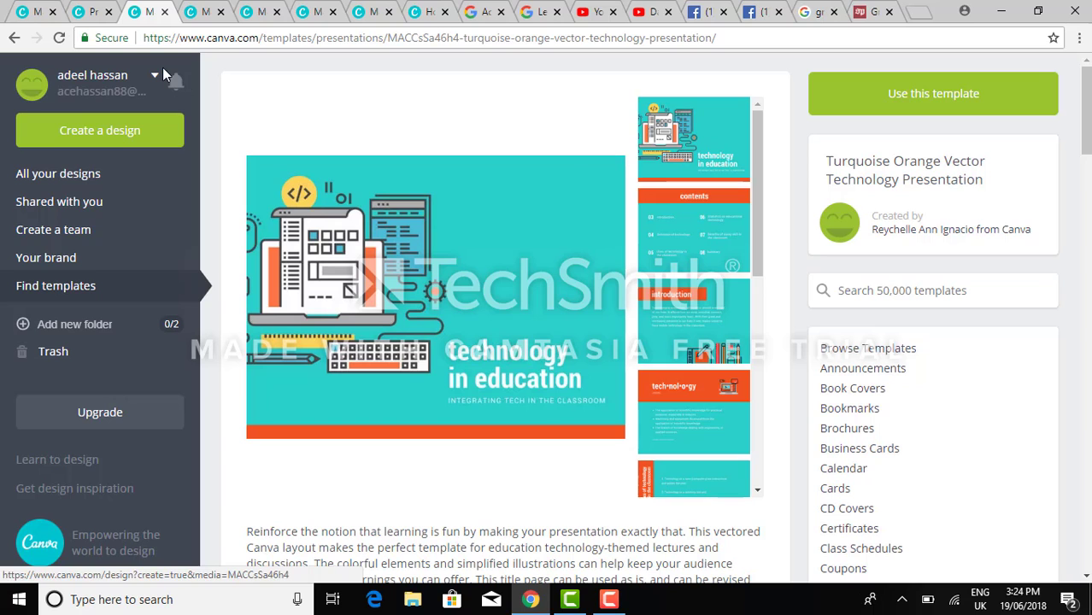
click(86, 10)
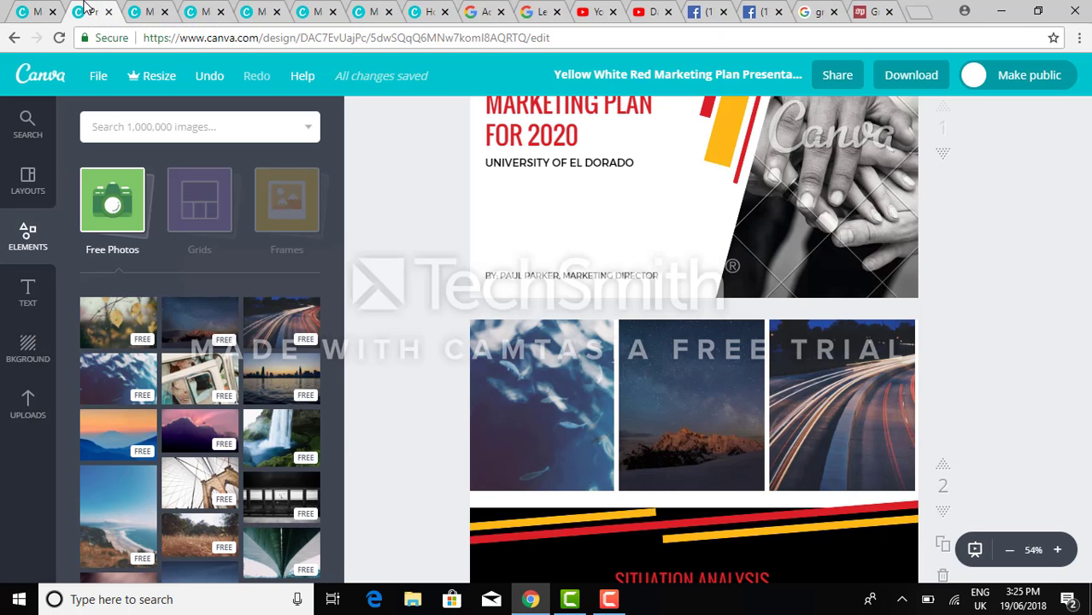
Preview the presentation in full screen, checking the title slide and the Situation Analysis slide with its photo grid, and exit the preview.
click(976, 551)
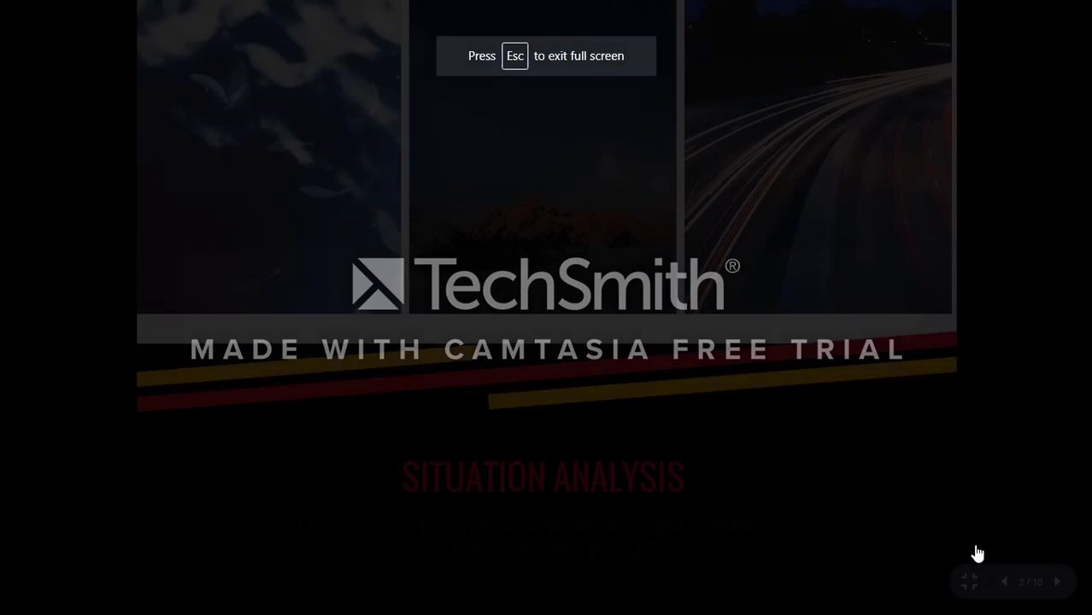
key(Right)
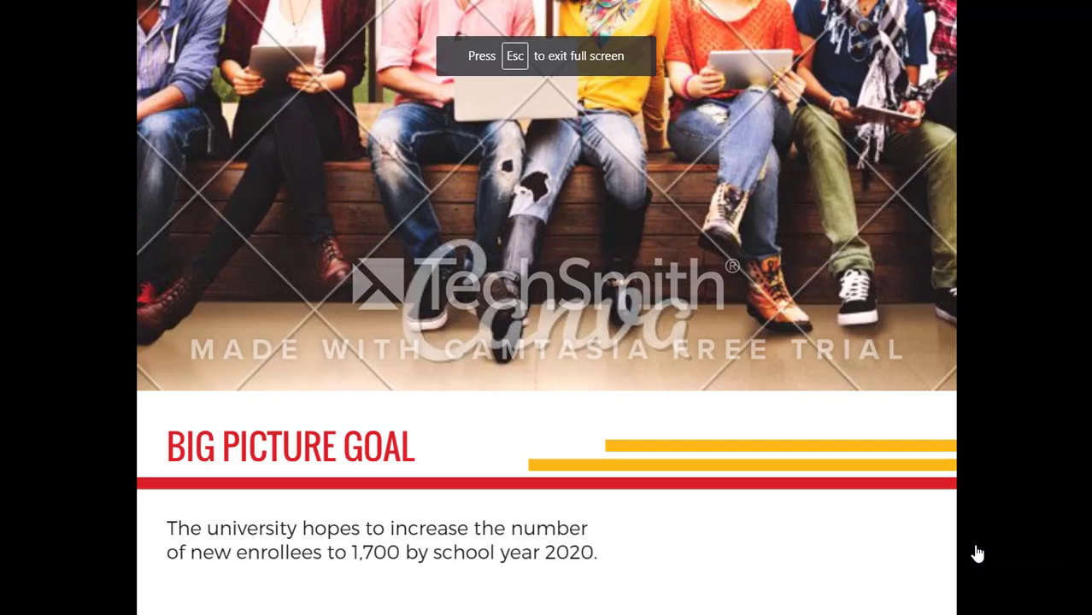
key(Home)
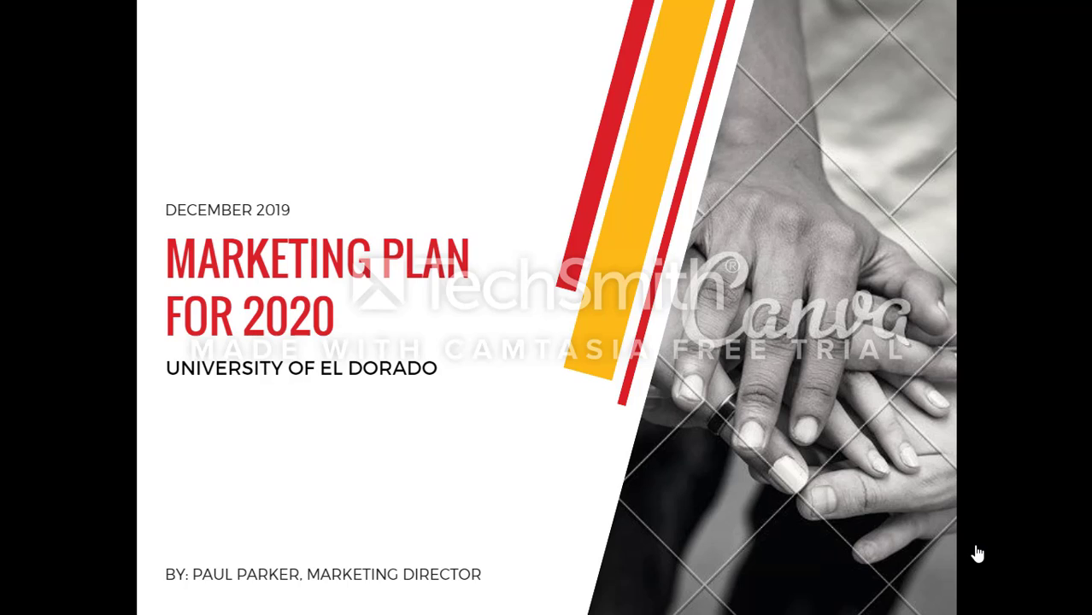
key(Right)
key(Left)
key(Right)
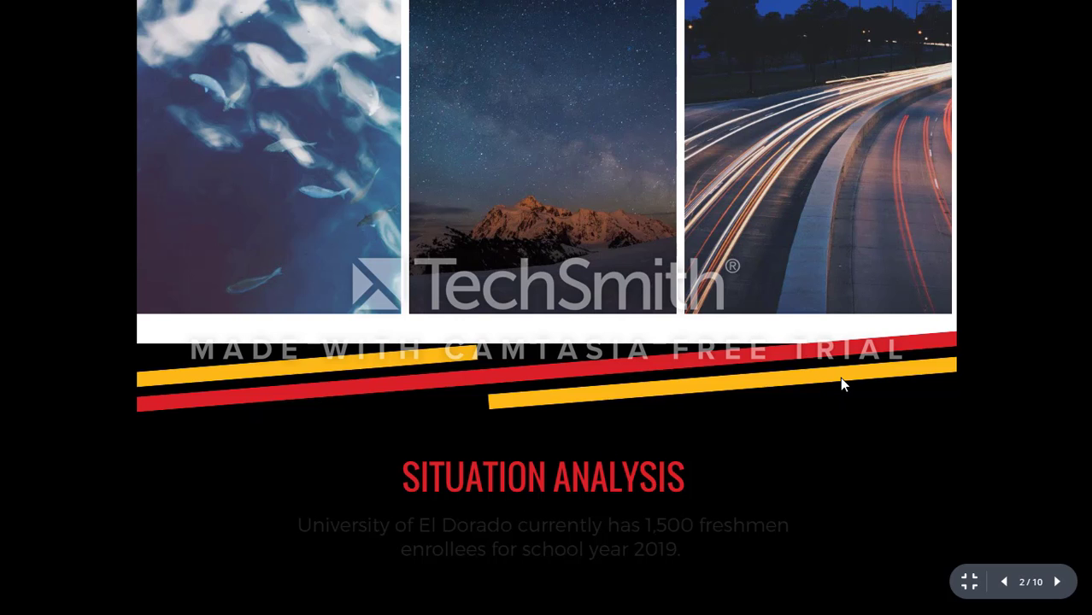
key(Escape)
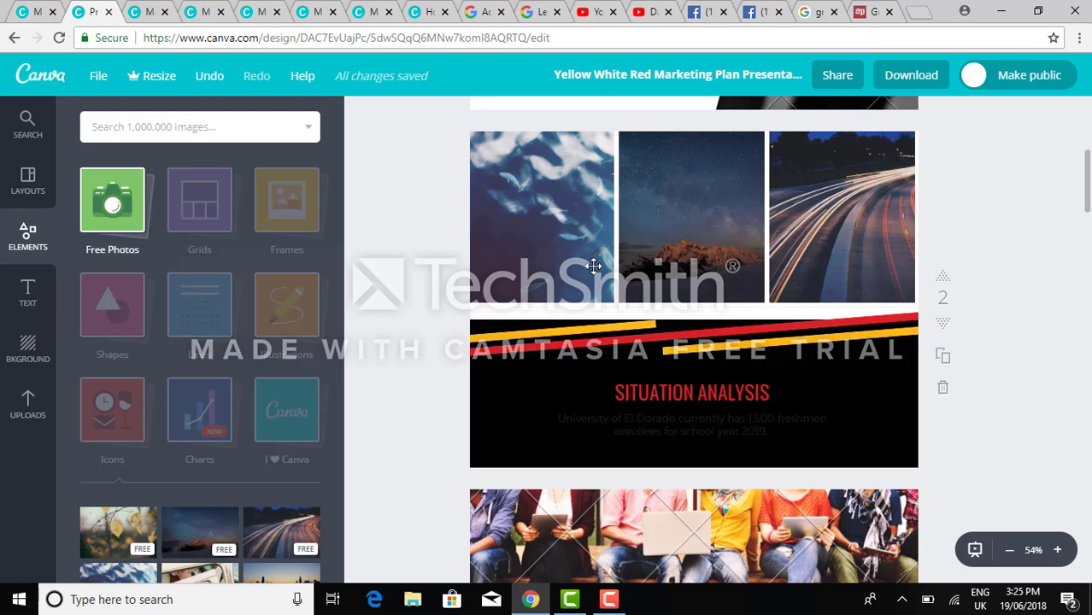
click(609, 600)
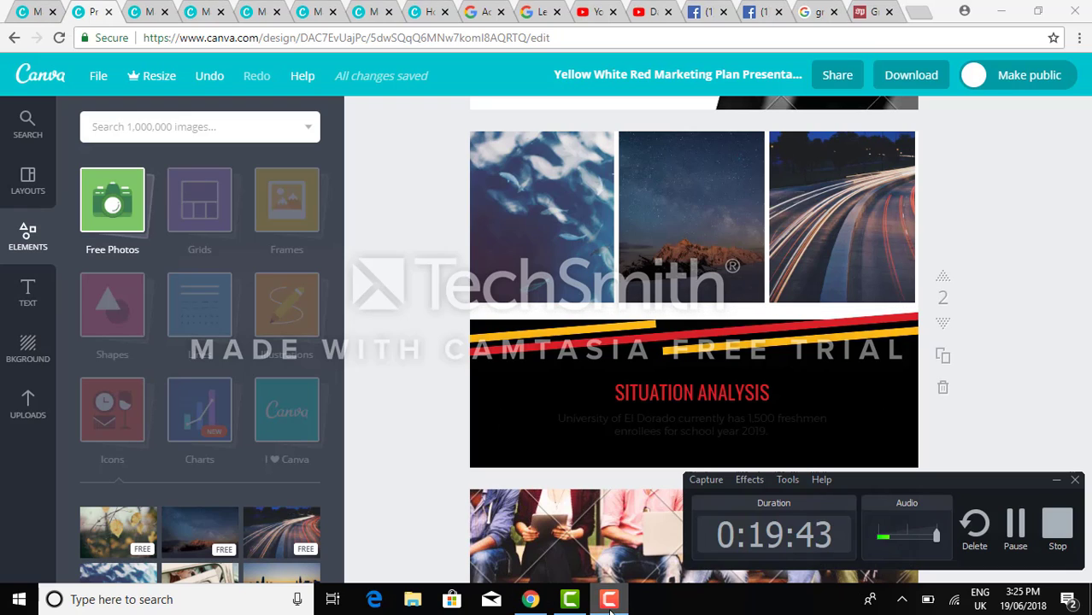